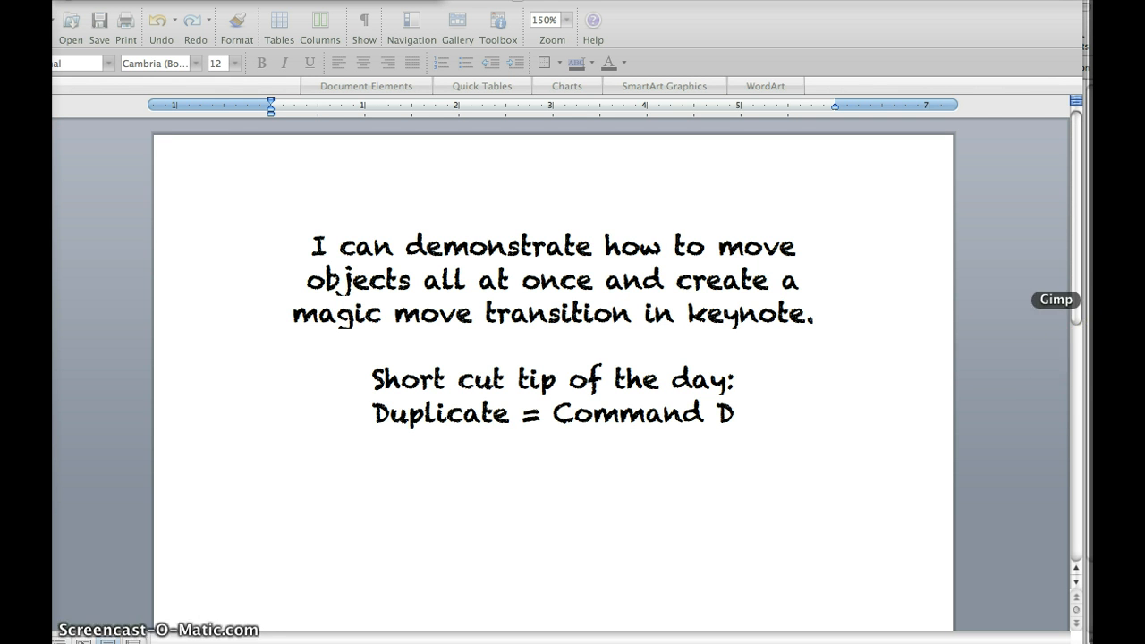
Step: Switch to Keynote and play the finished example slideshow to view its color transitions
click(1086, 242)
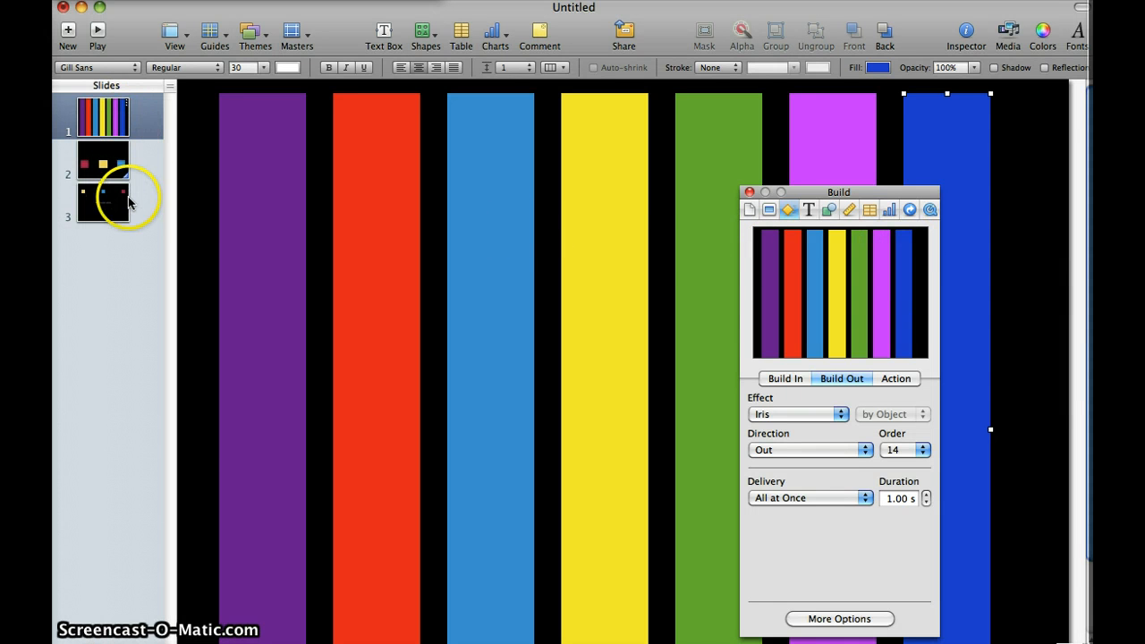
click(98, 33)
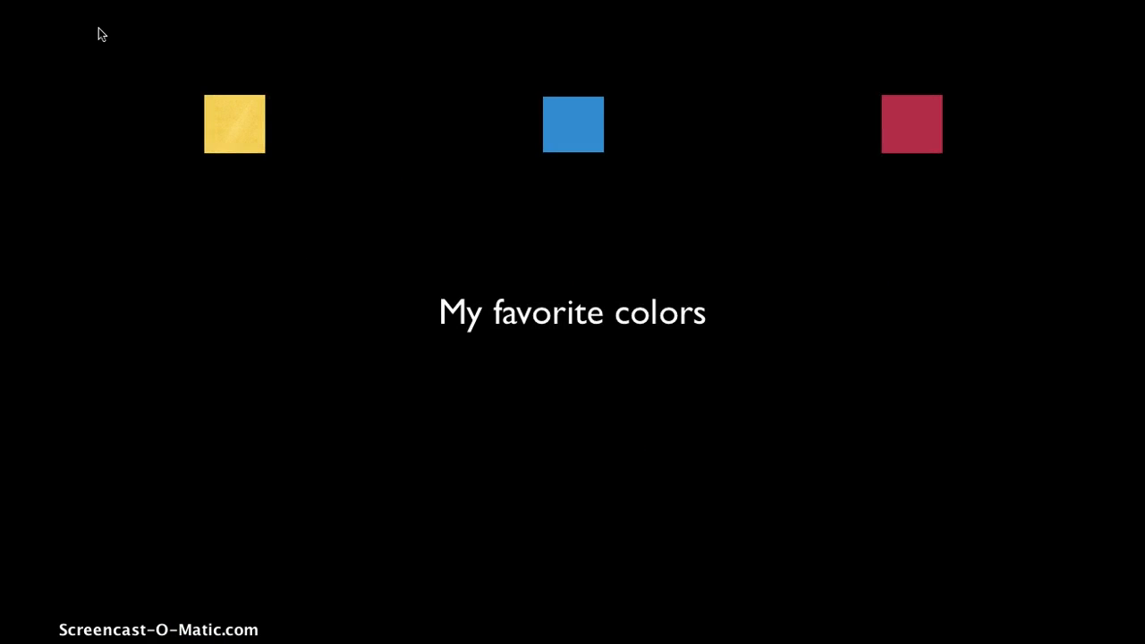
click(98, 29)
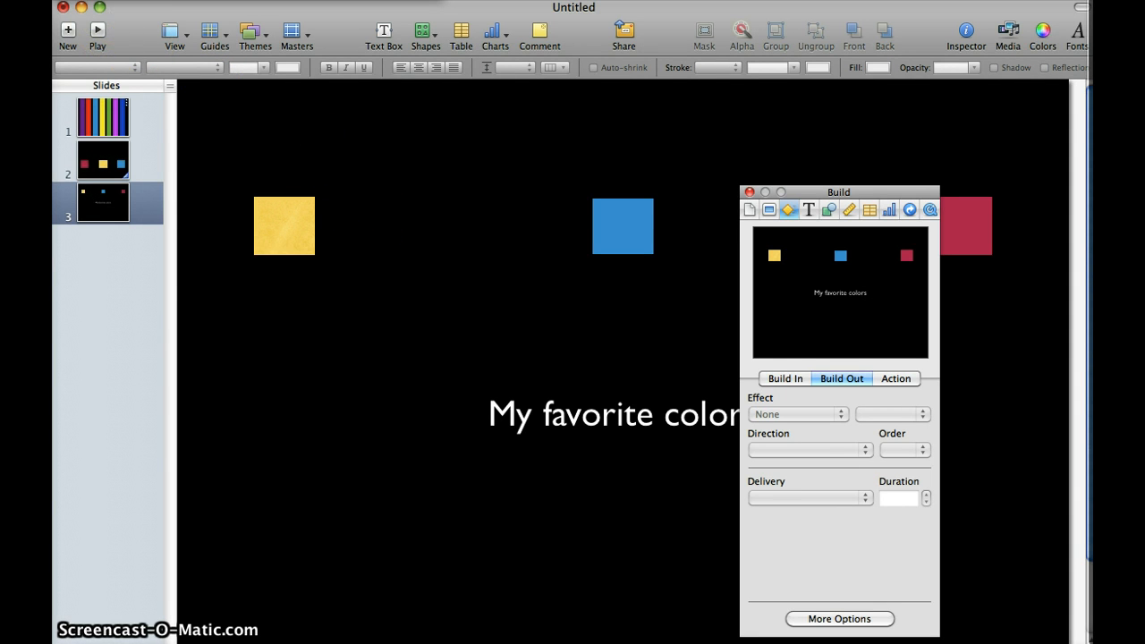
Step: Create a new presentation from the Theme Chooser with the Black theme
click(148, 0)
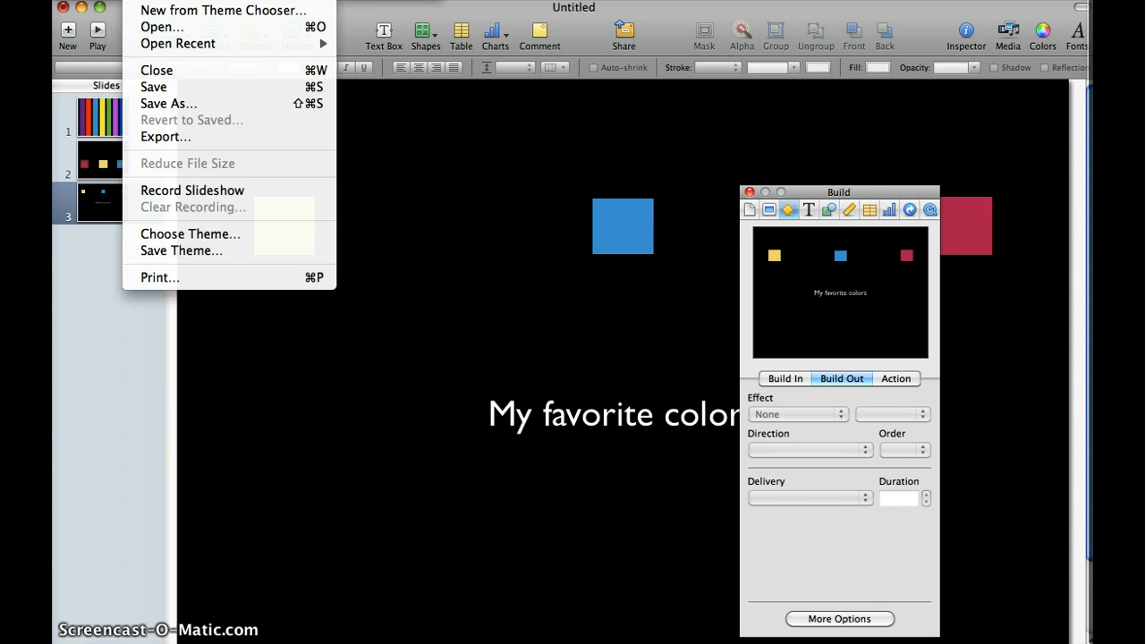
click(152, 10)
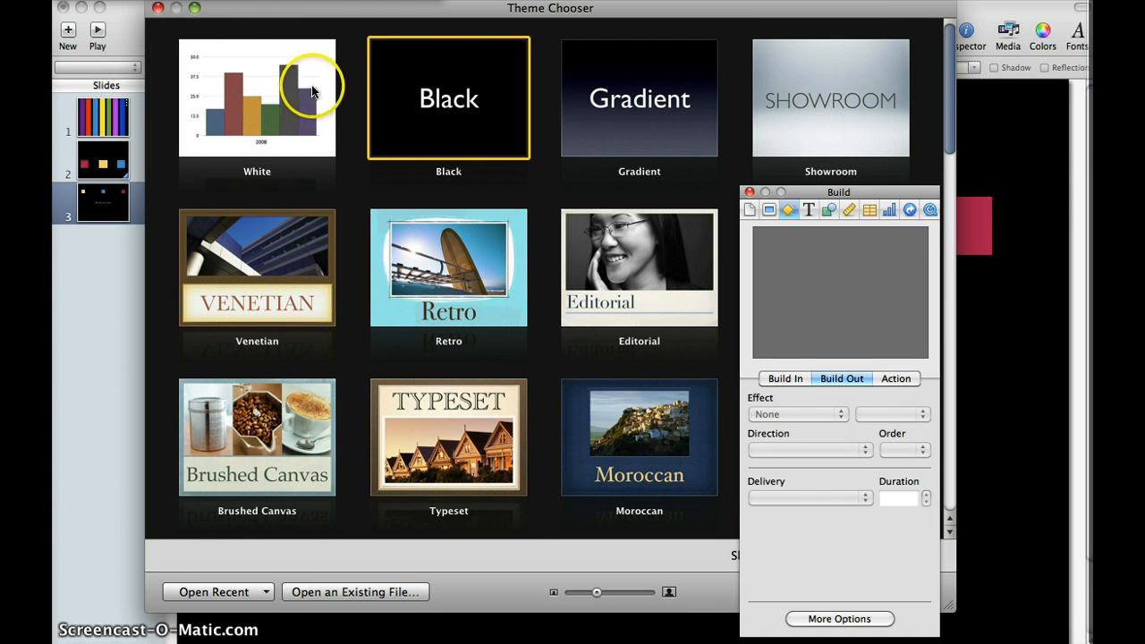
double_click(430, 104)
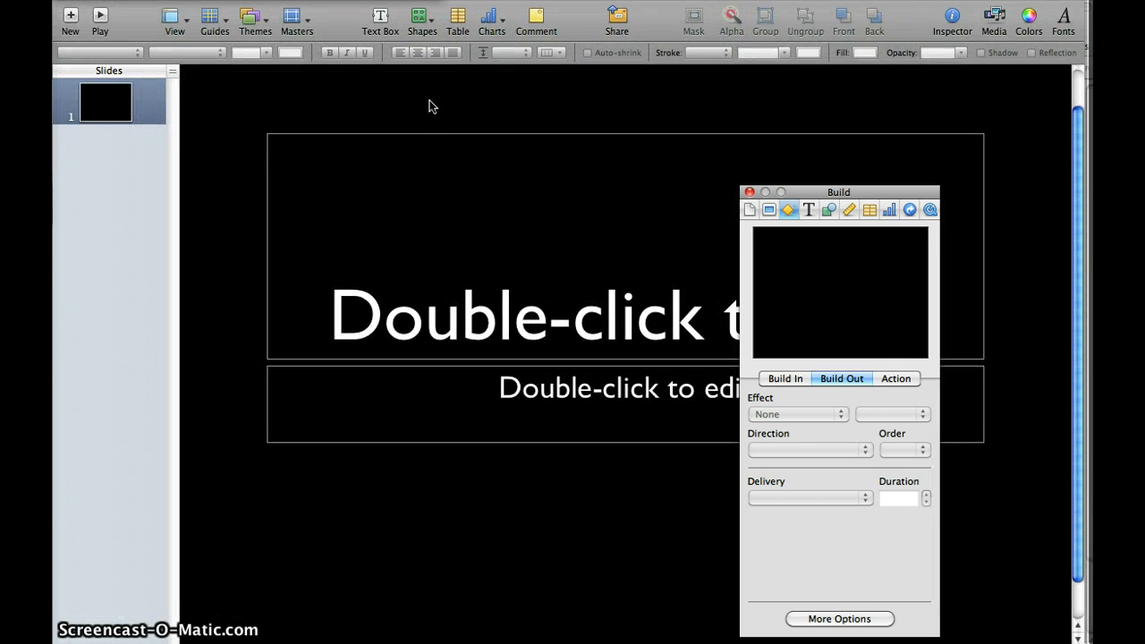
click(430, 106)
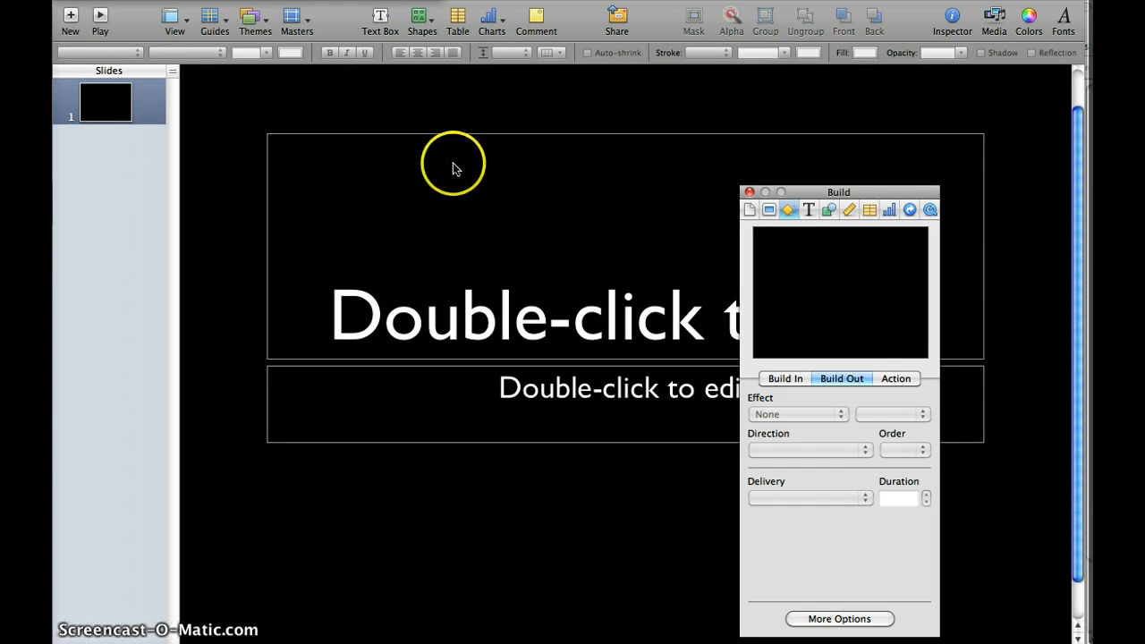
Step: Delete the title and subtitle placeholders from the first slide
click(453, 166)
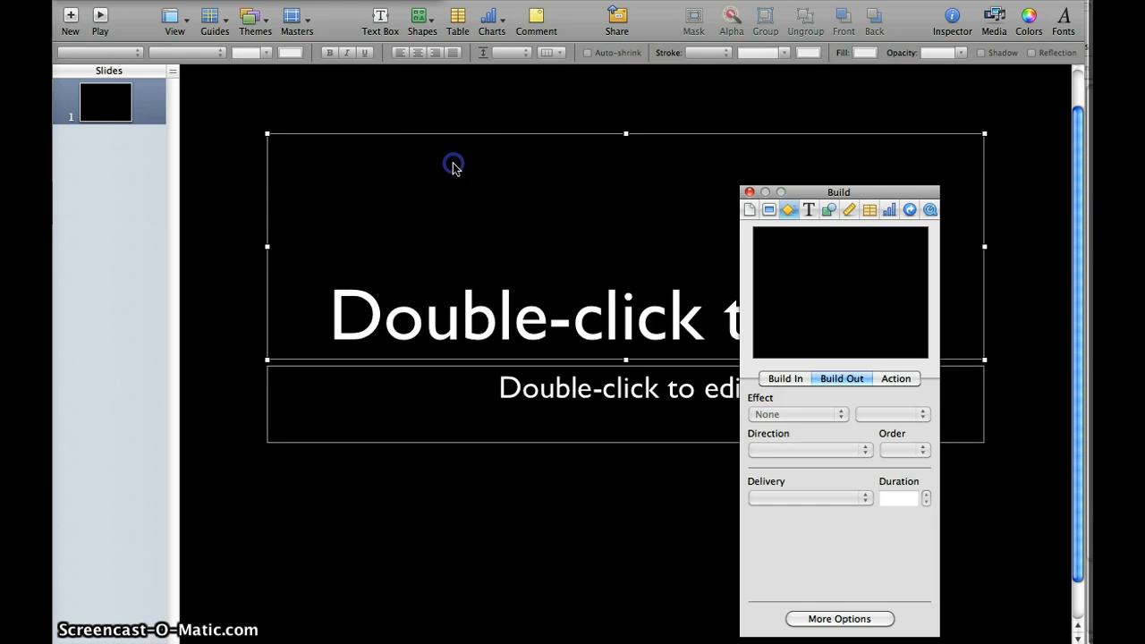
key(Delete)
click(394, 377)
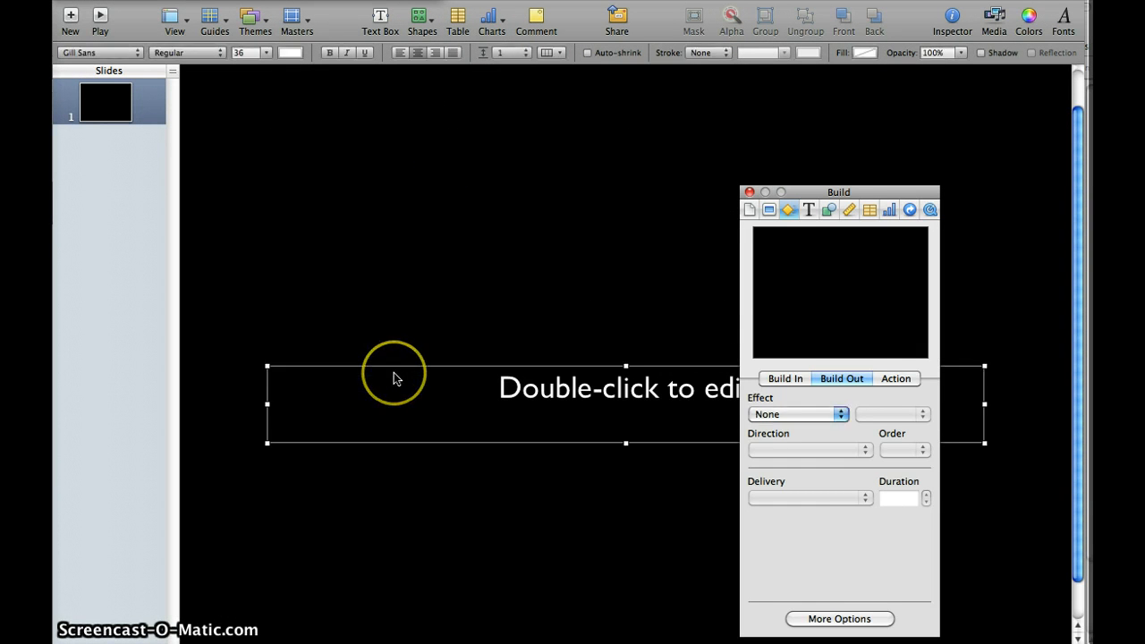
key(Delete)
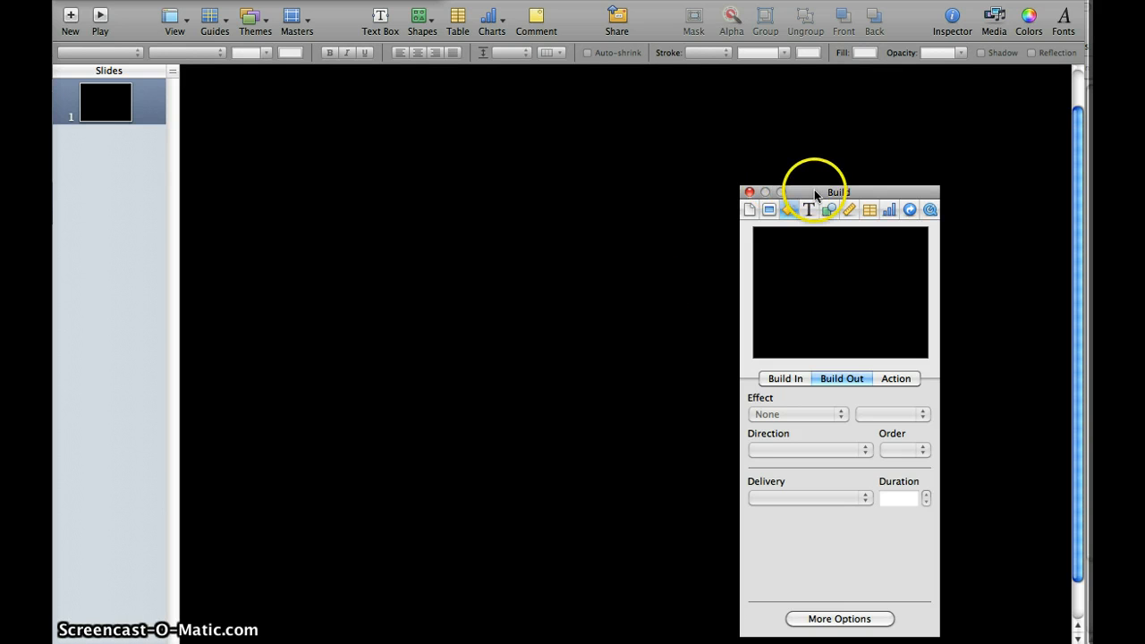
Step: Move the Build inspector away from the slide's center, close it and reopen it
drag(820, 195, 916, 182)
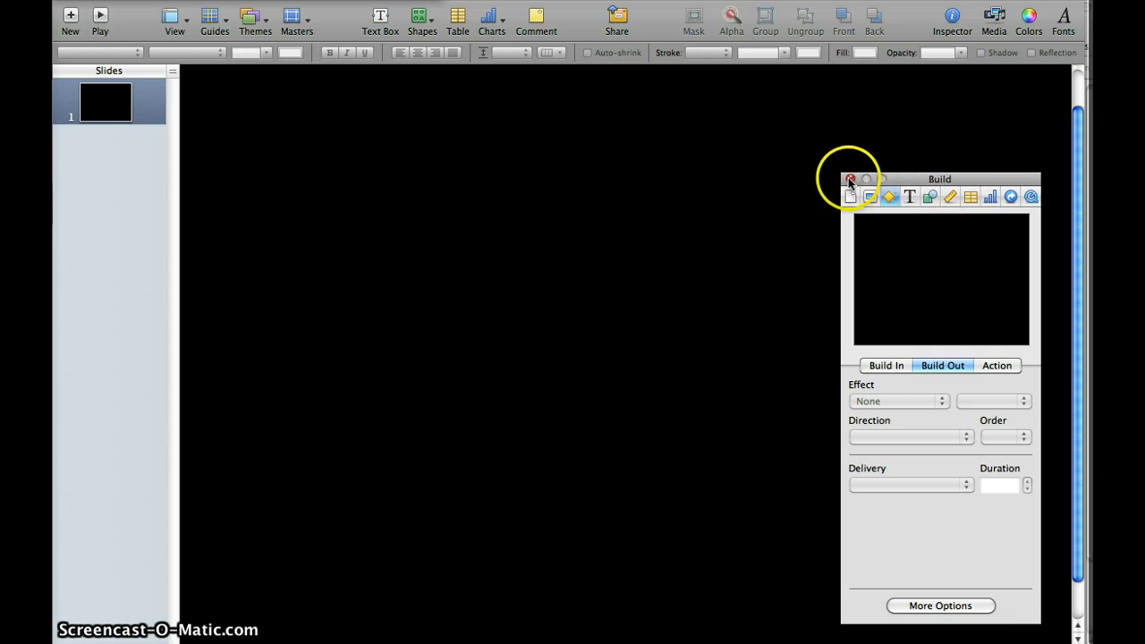
click(850, 178)
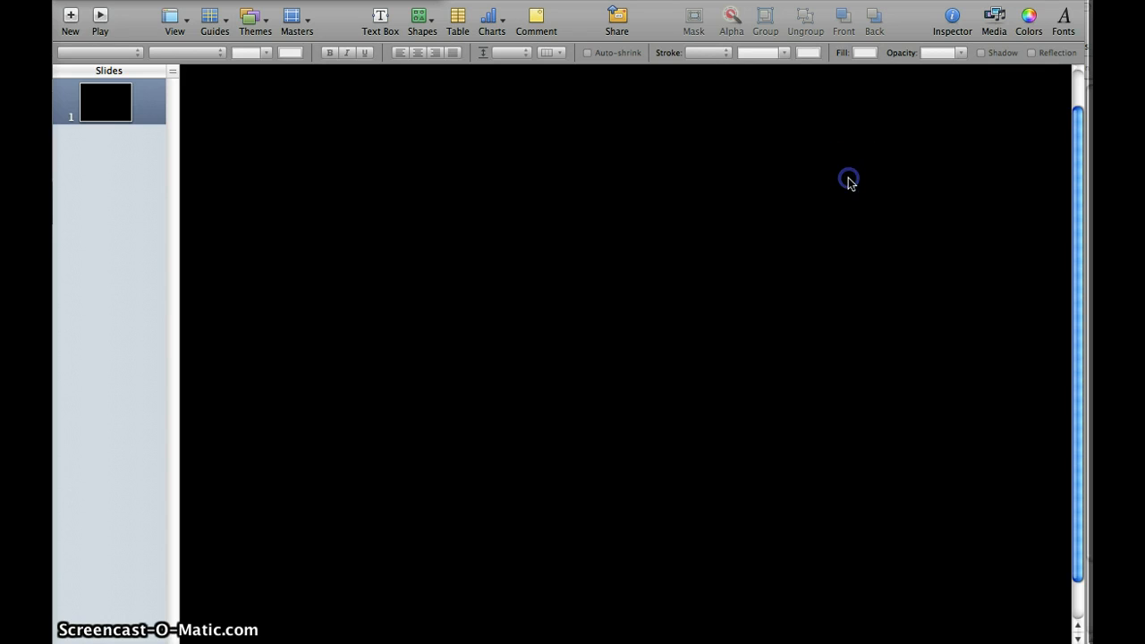
click(952, 19)
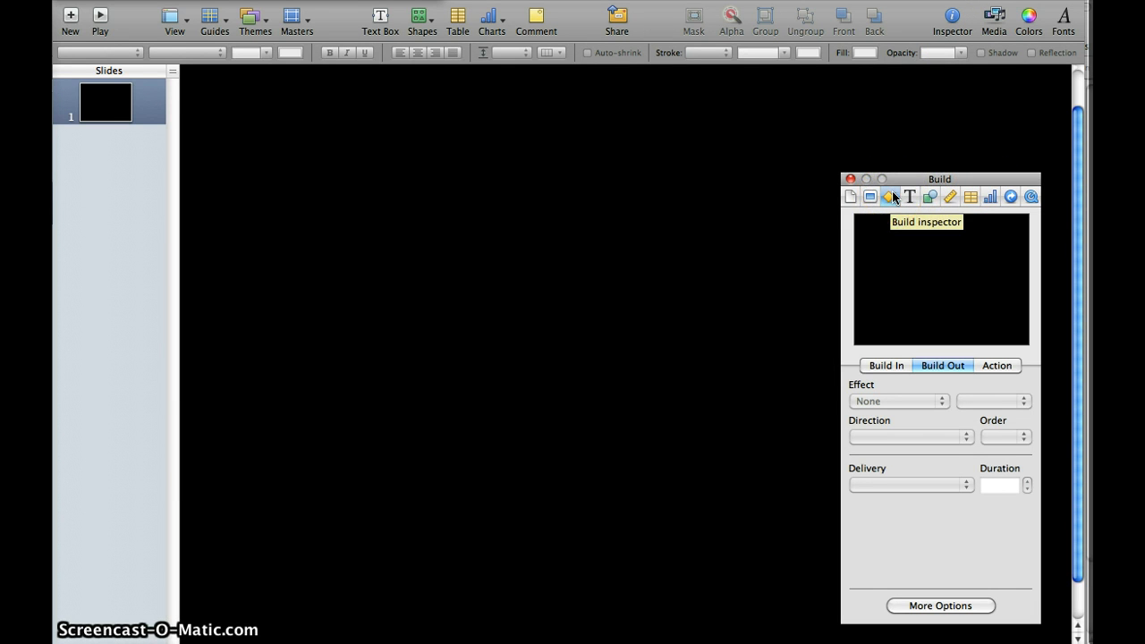
Step: Insert a square shape on the blank slide
click(429, 24)
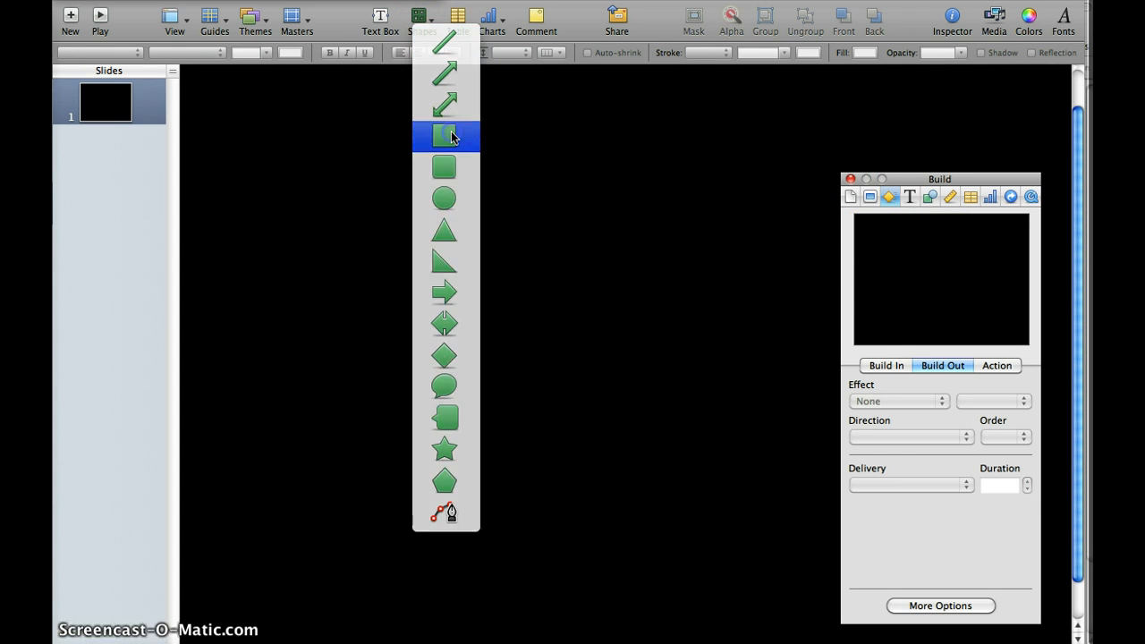
click(452, 136)
click(583, 332)
click(621, 356)
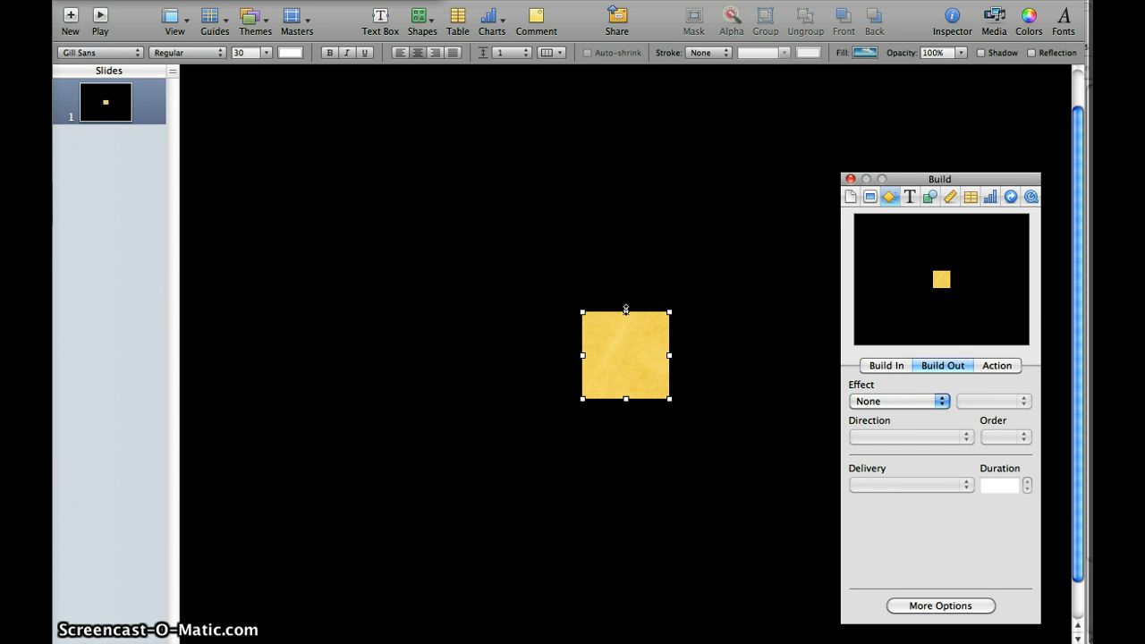
Step: Stretch the square vertically into a bar spanning the full height of the slide
drag(627, 312, 618, 164)
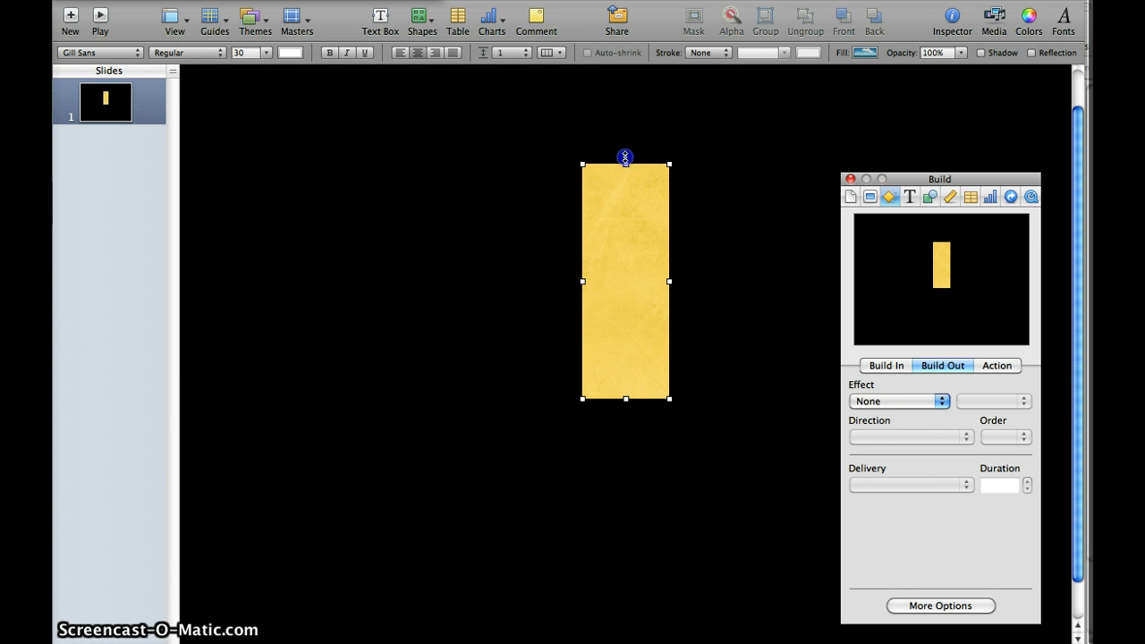
drag(625, 158, 619, 80)
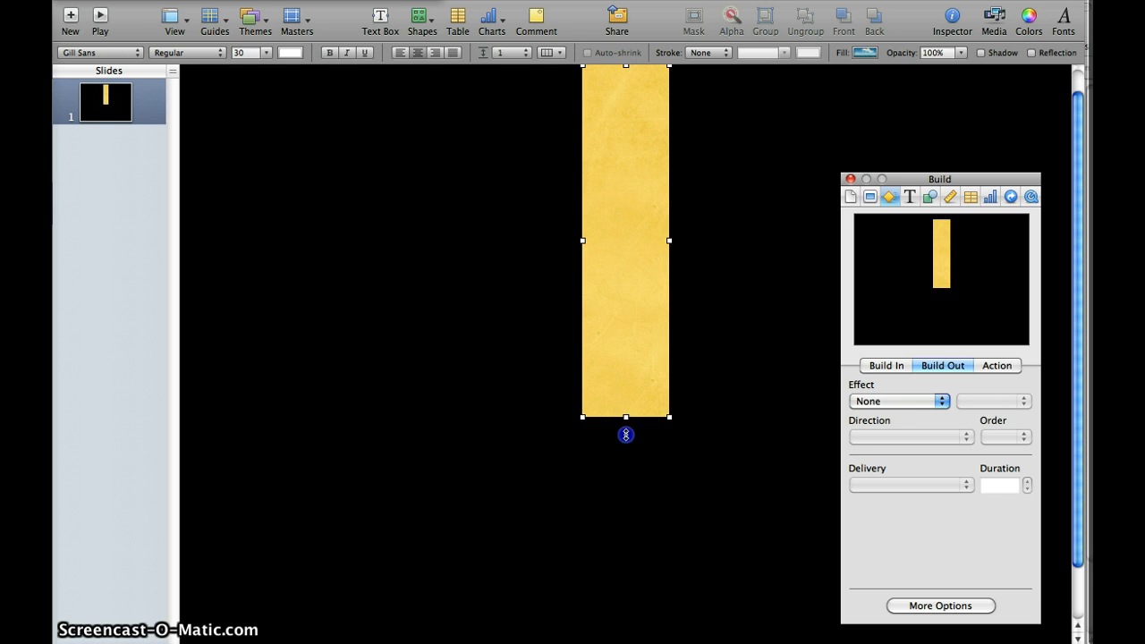
drag(625, 435, 626, 643)
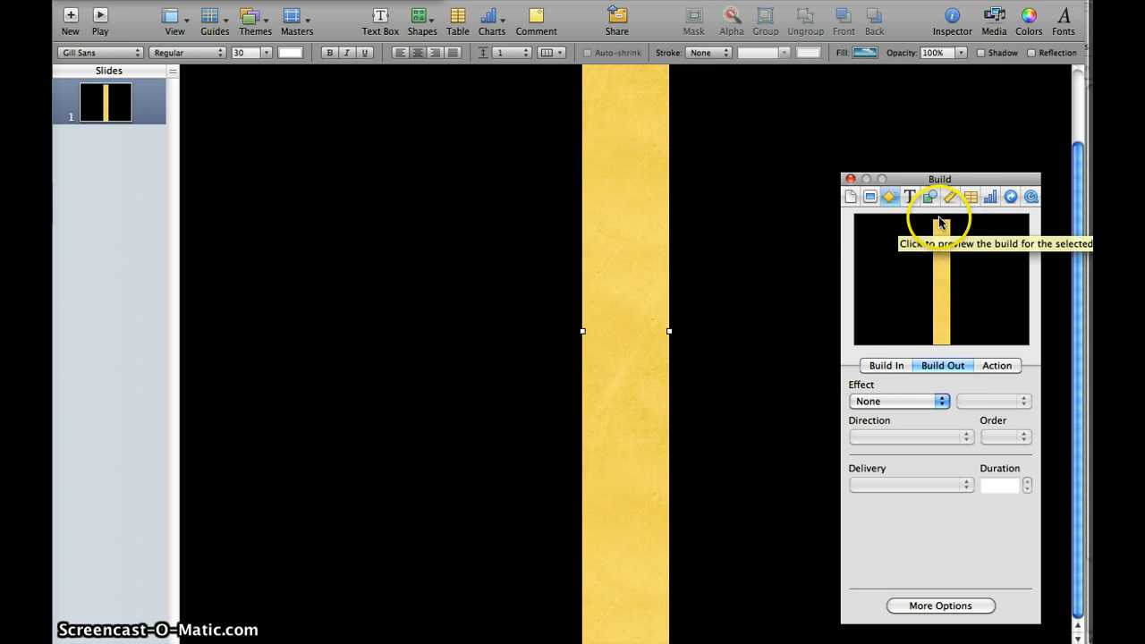
drag(1076, 207, 1069, 121)
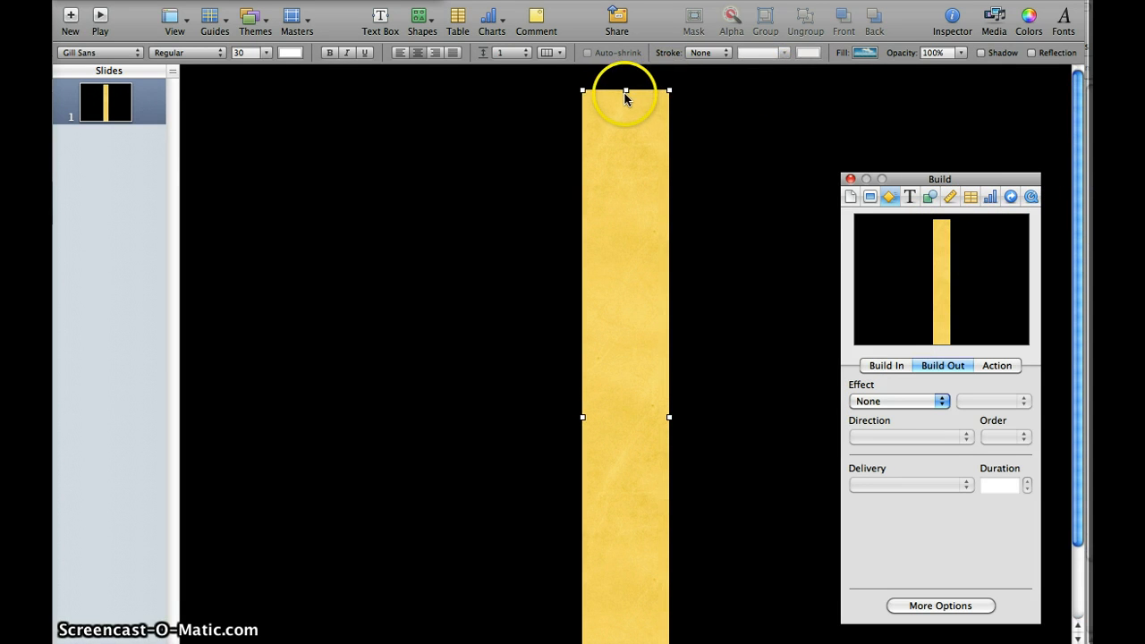
drag(627, 90, 626, 66)
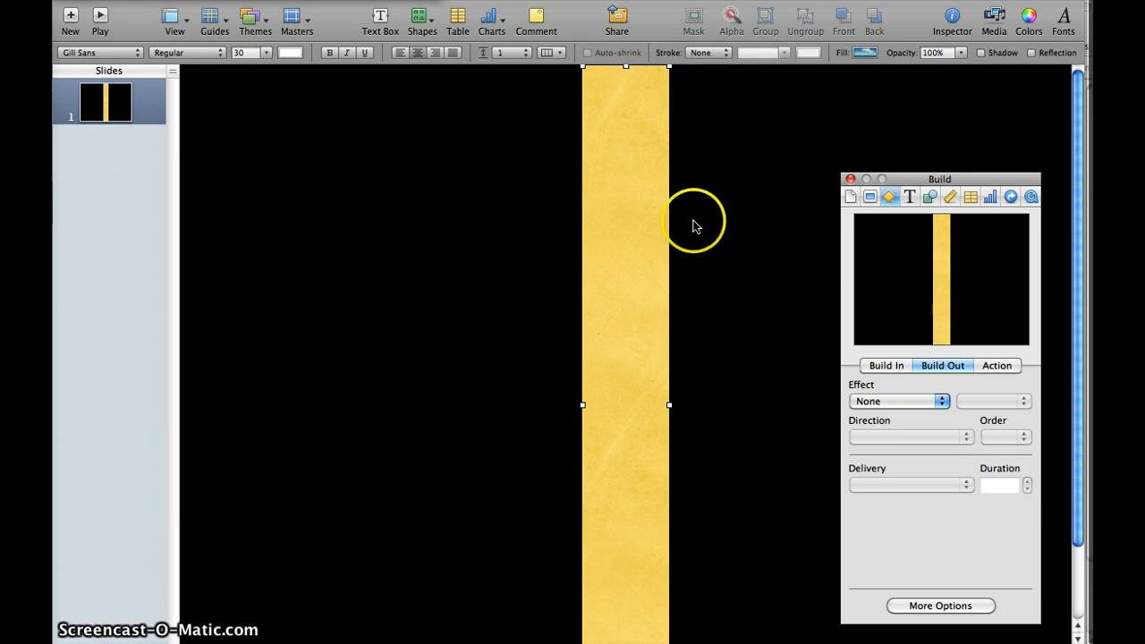
Step: Move the bar near the slide's left edge and fill it purple
drag(638, 248, 269, 263)
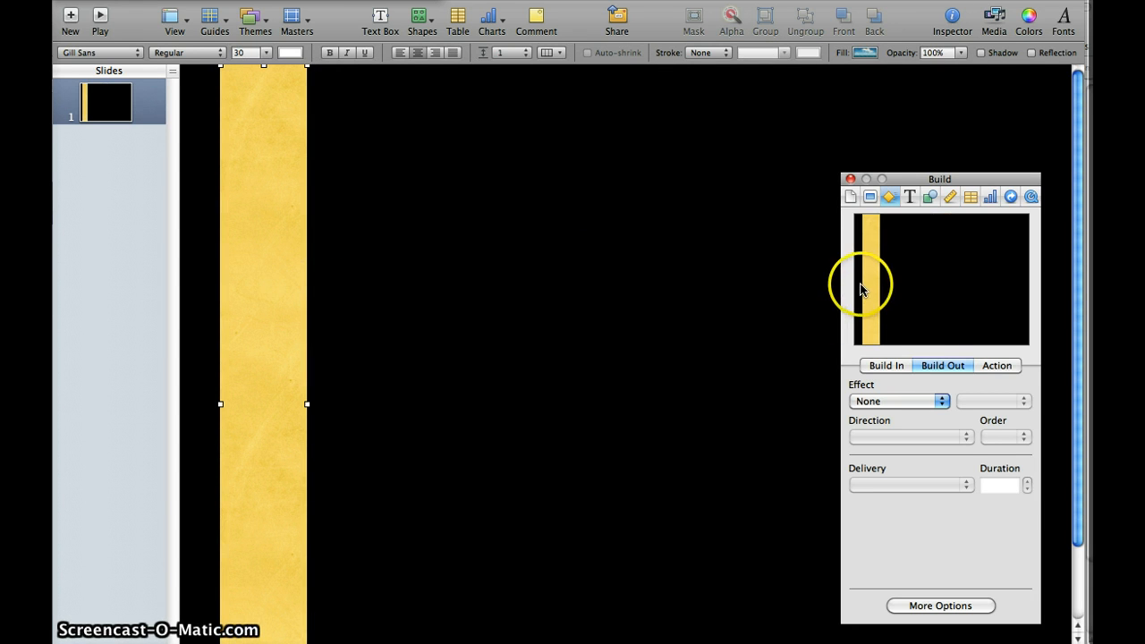
click(864, 55)
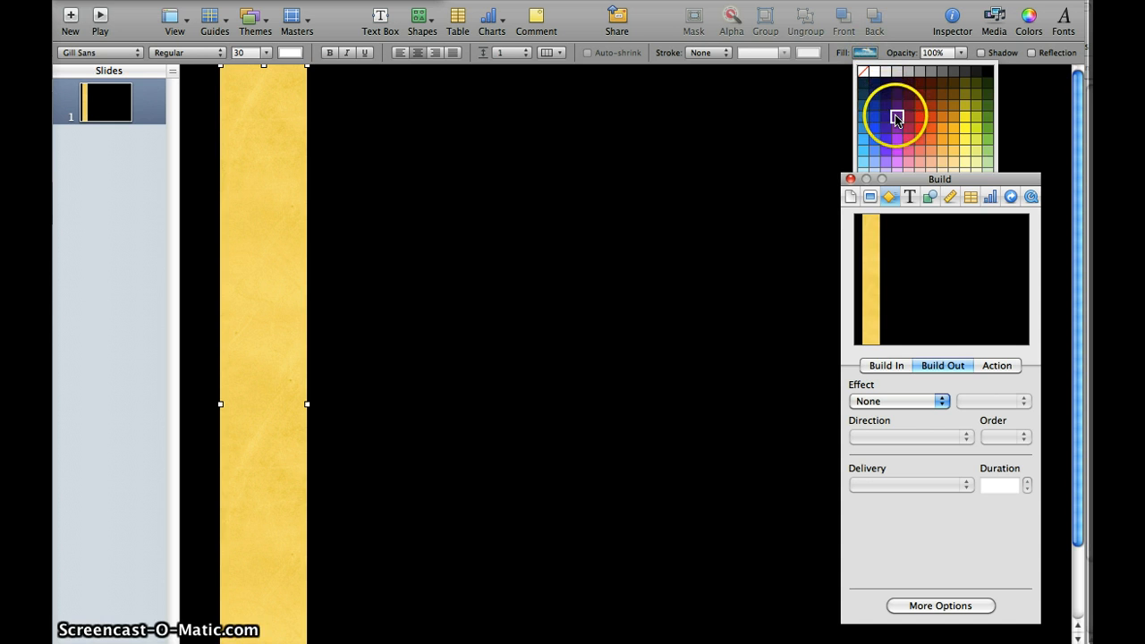
click(897, 119)
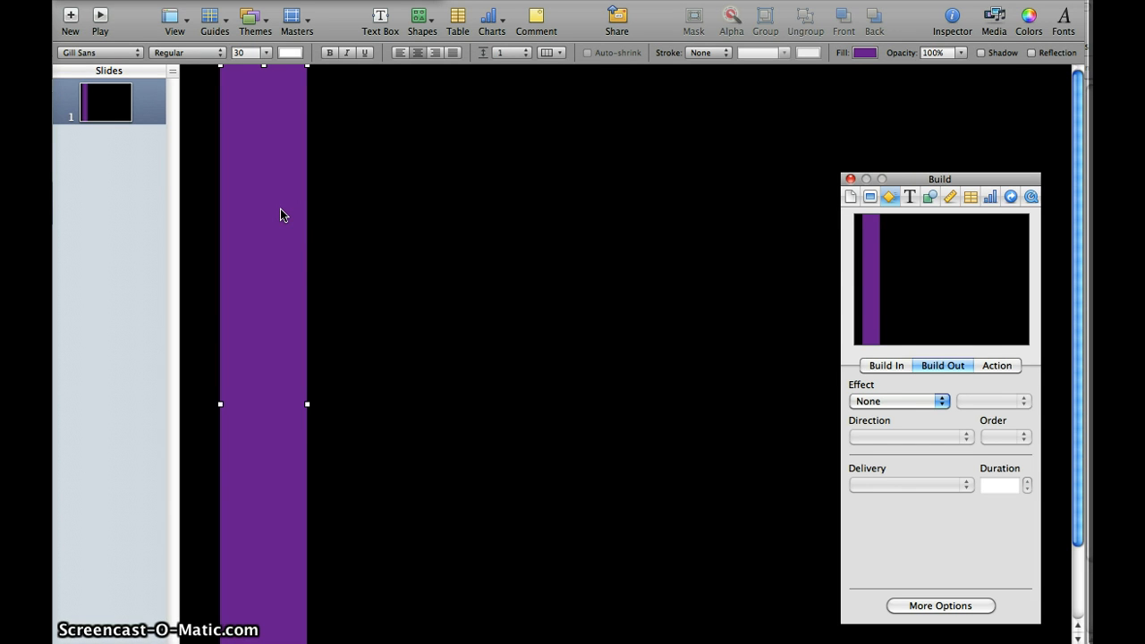
Step: Duplicate the purple bar, place the copy to its right with a gap, and fill the copy orange
key(super+d)
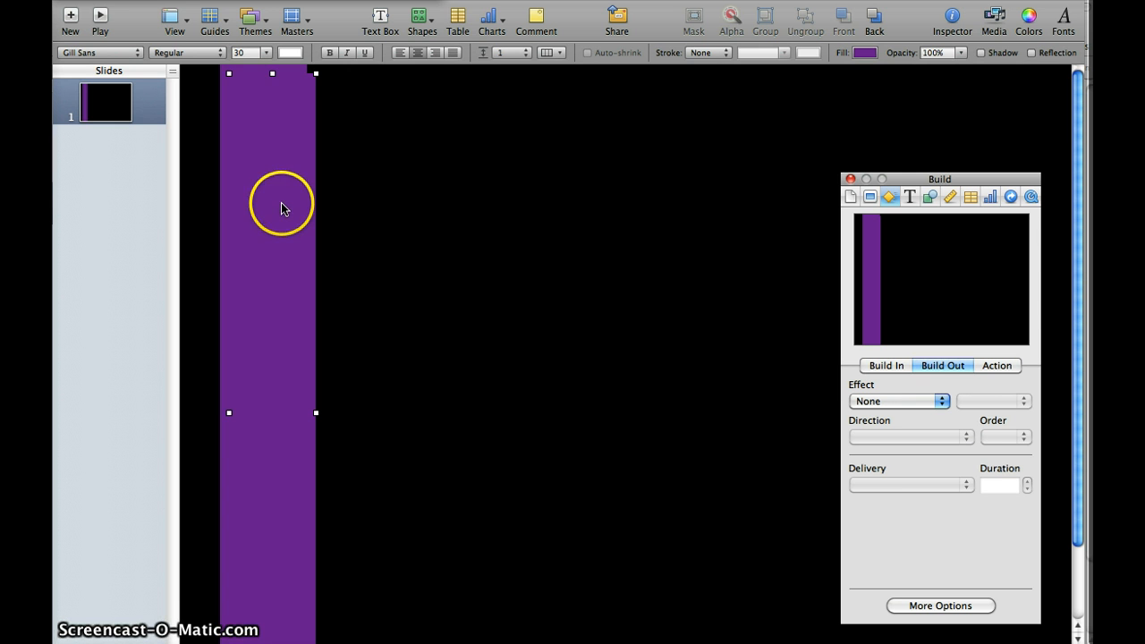
click(282, 204)
drag(281, 204, 423, 203)
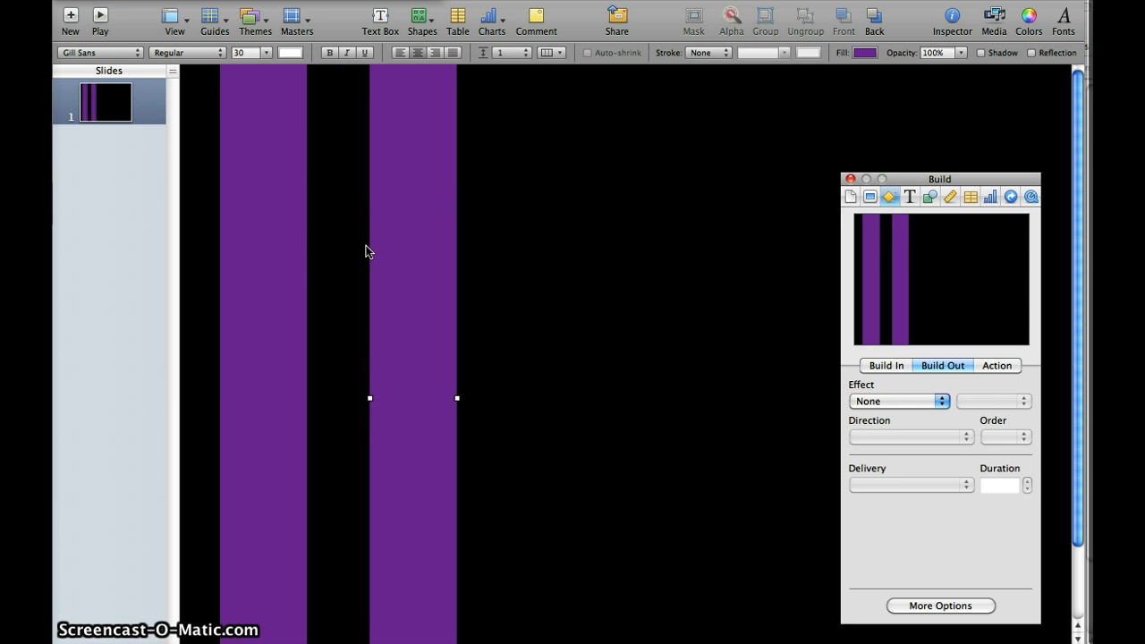
click(864, 53)
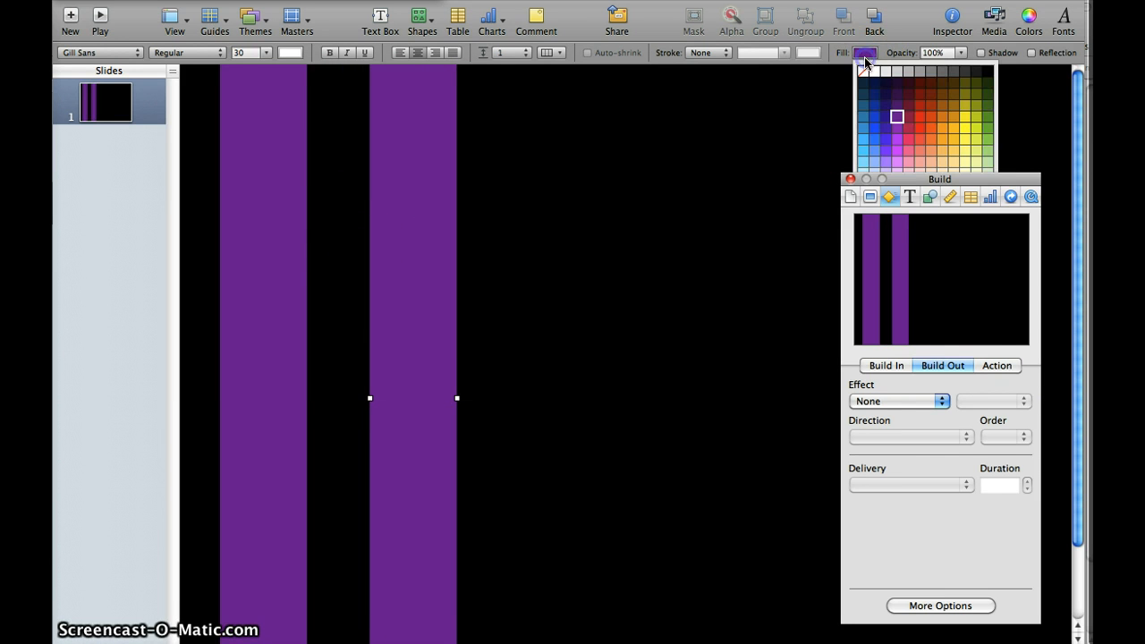
click(929, 128)
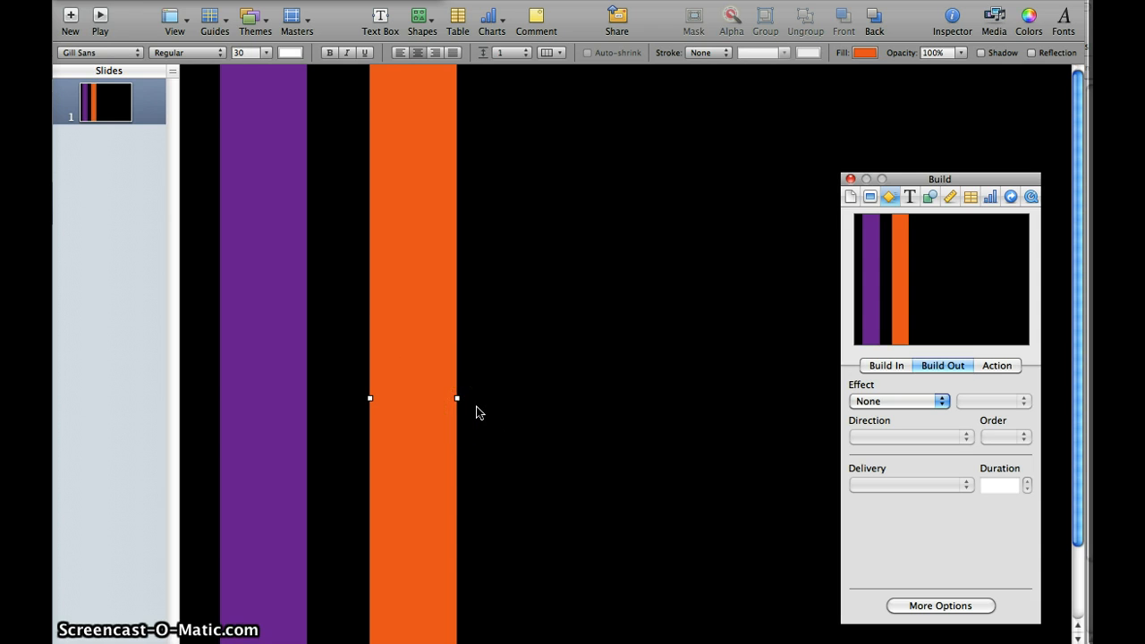
Step: Duplicate the orange bar and fill the new third bar blue
key(super+d)
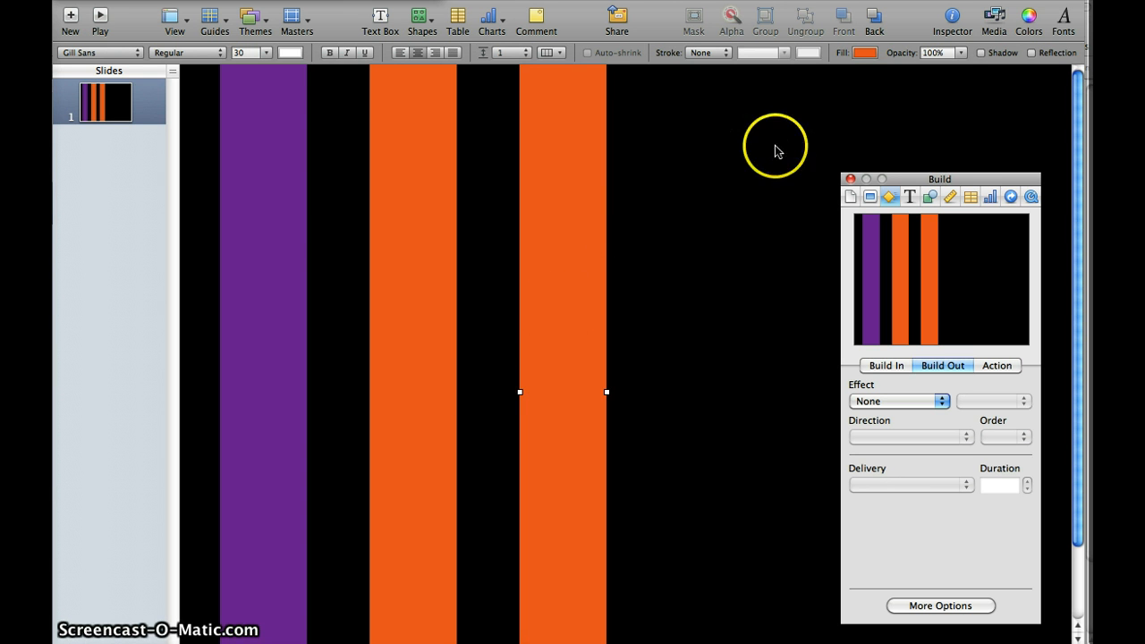
click(865, 56)
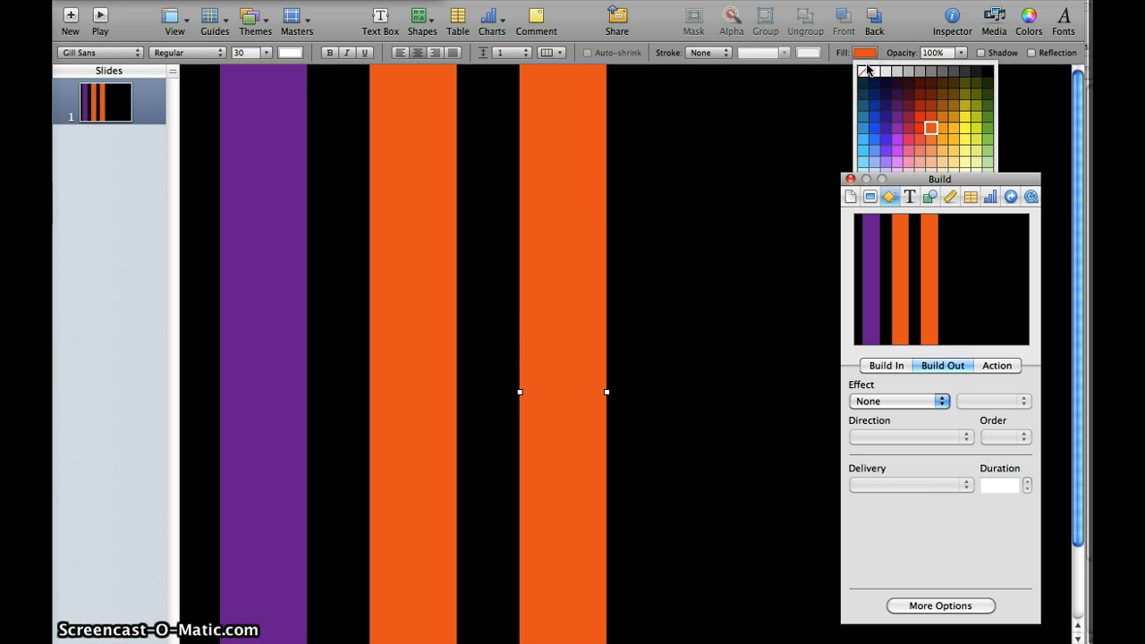
click(864, 116)
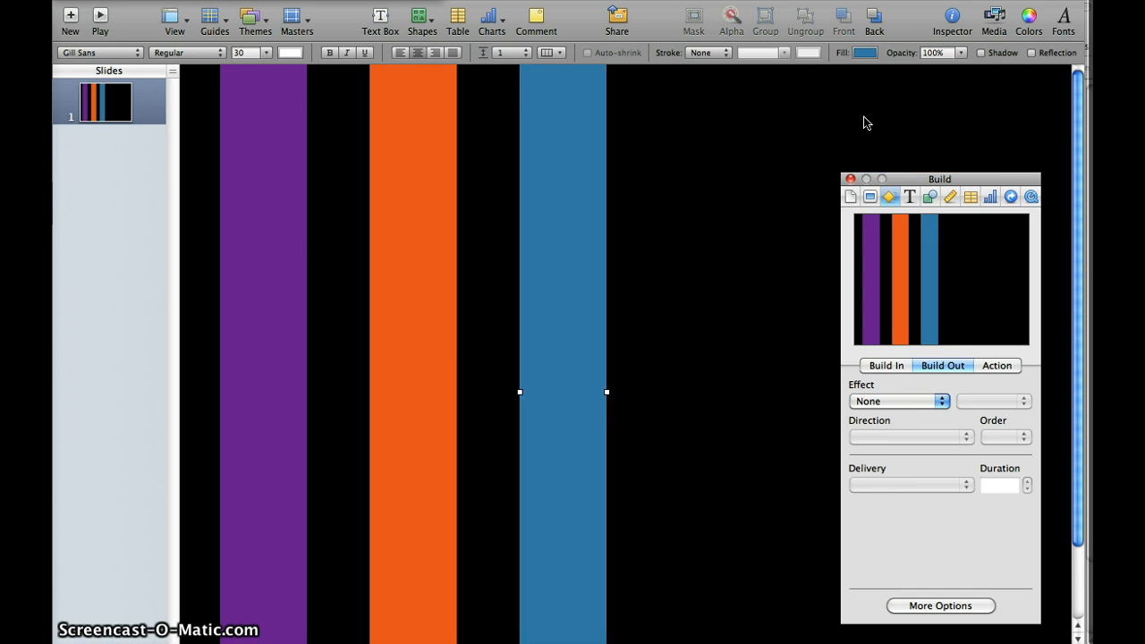
Step: Duplicate the blue bar and fill the new fourth bar yellow-orange
key(super+d)
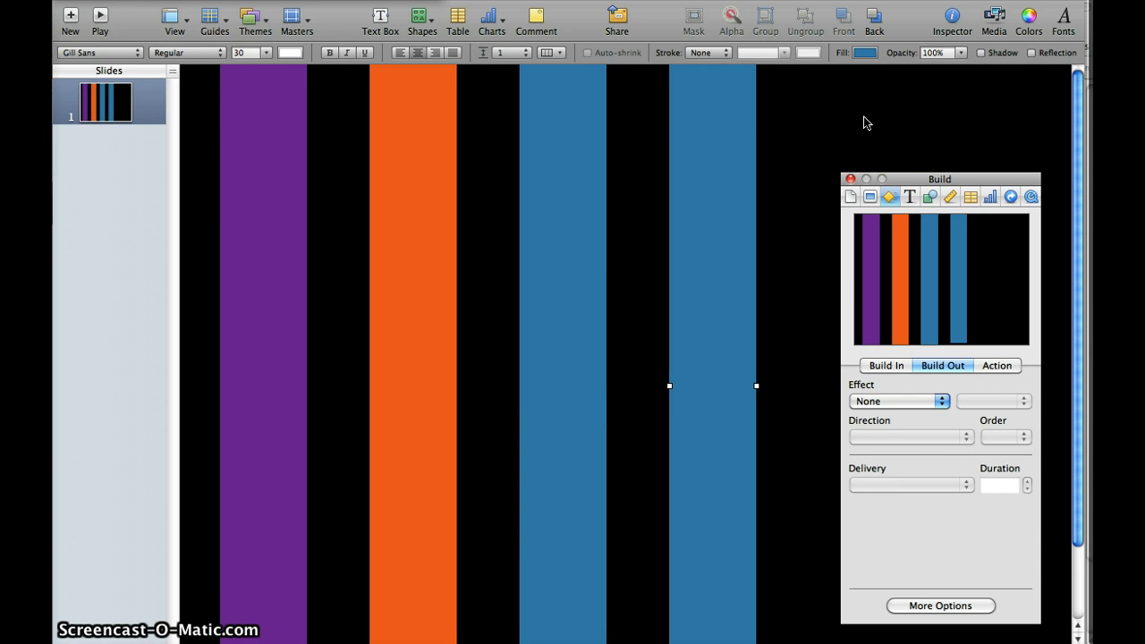
click(864, 53)
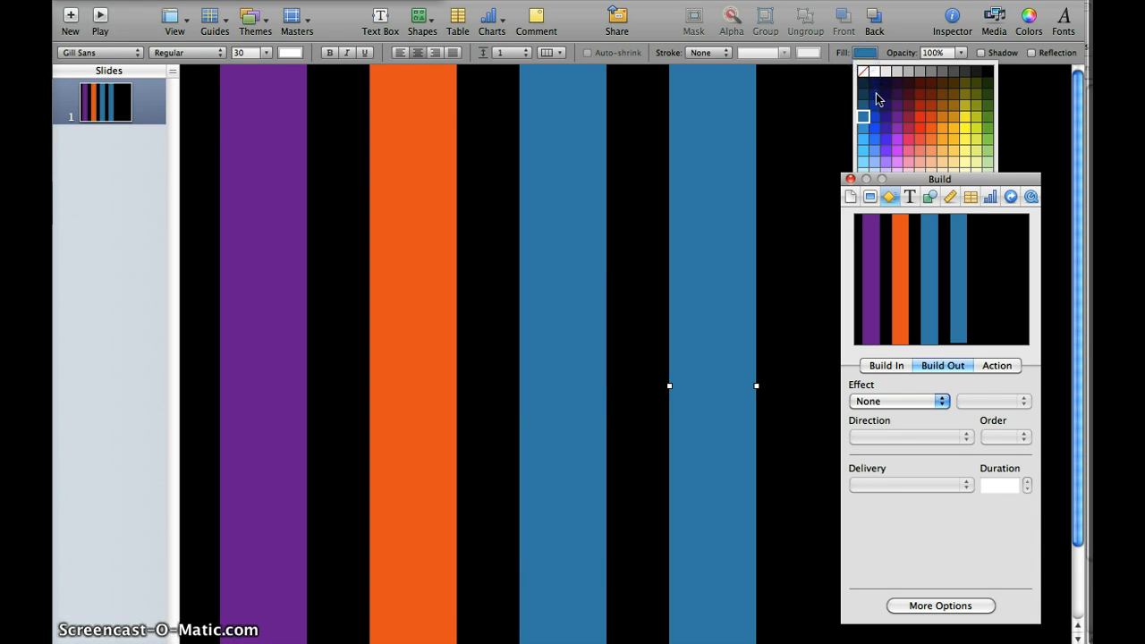
click(944, 145)
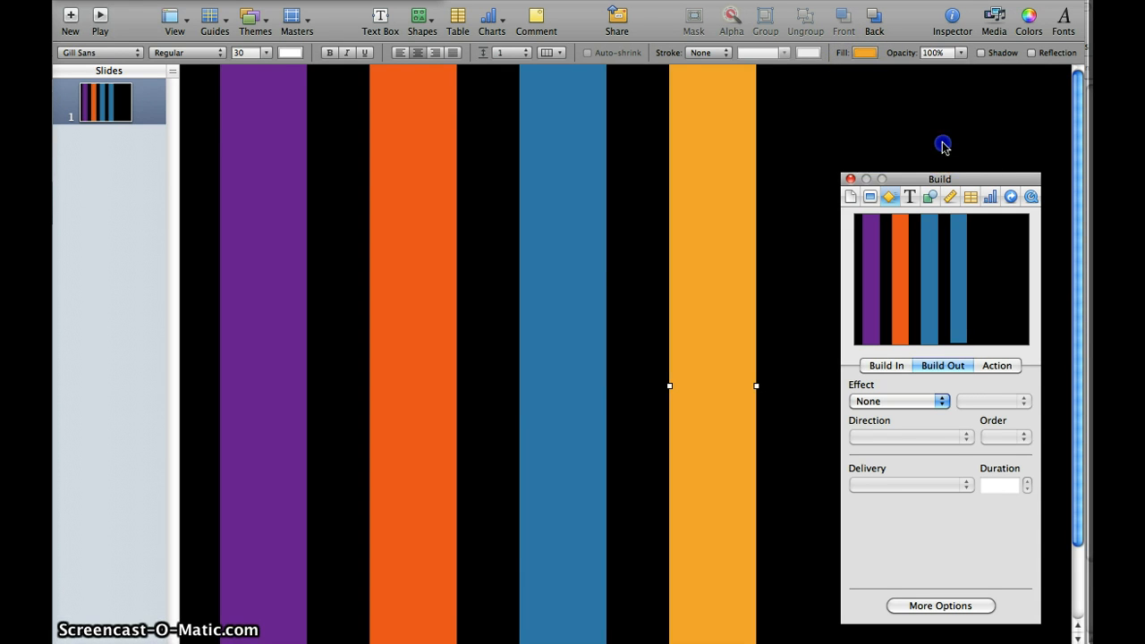
Step: Duplicate the yellow-orange bar and fill the new fifth bar dark reddish brown
key(super+d)
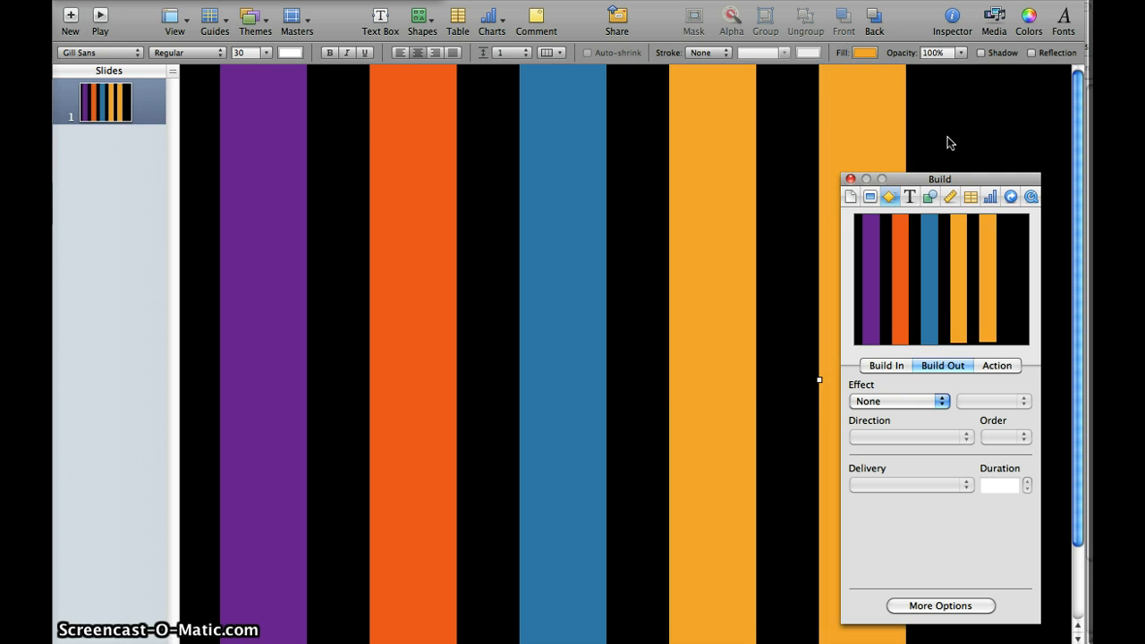
click(860, 53)
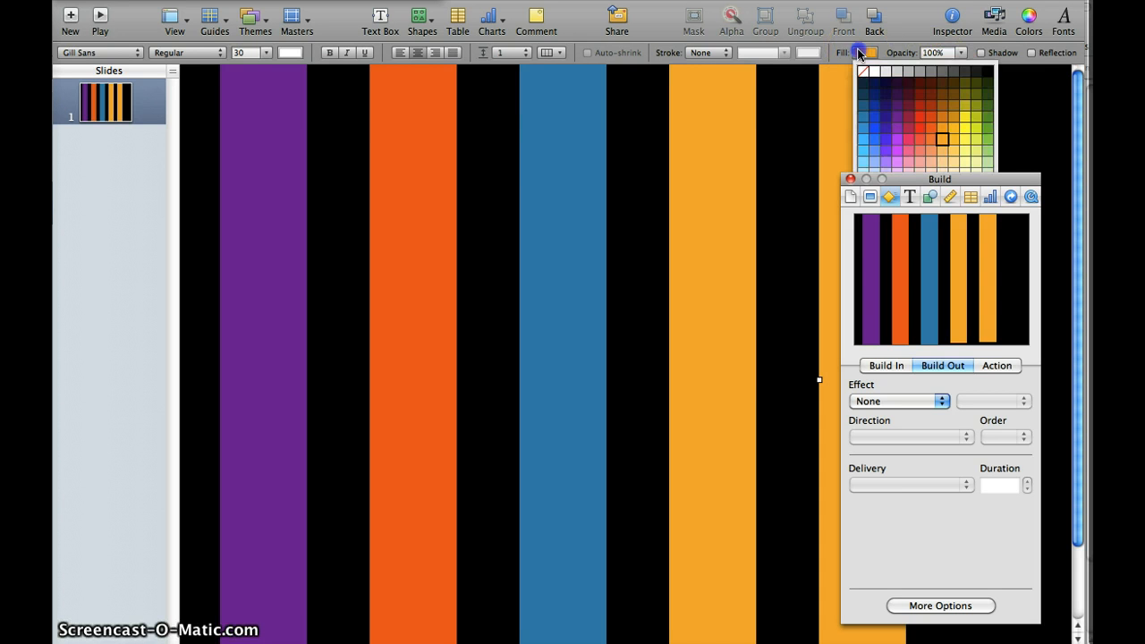
click(931, 105)
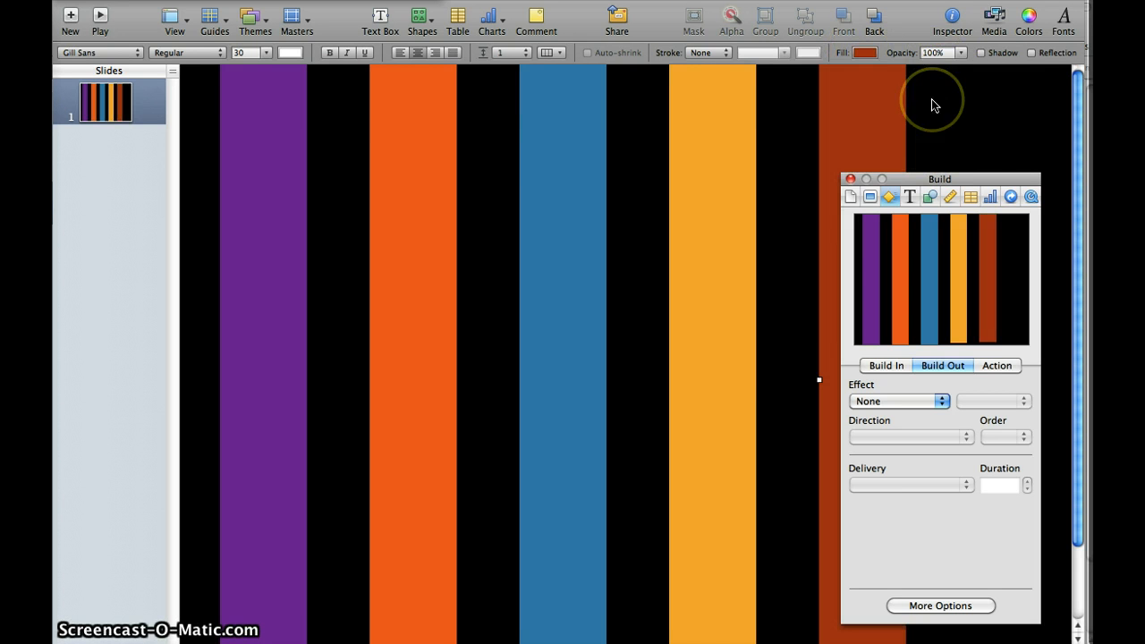
Step: Duplicate the reddish-brown bar and fill the new sixth bar pink
key(super+d)
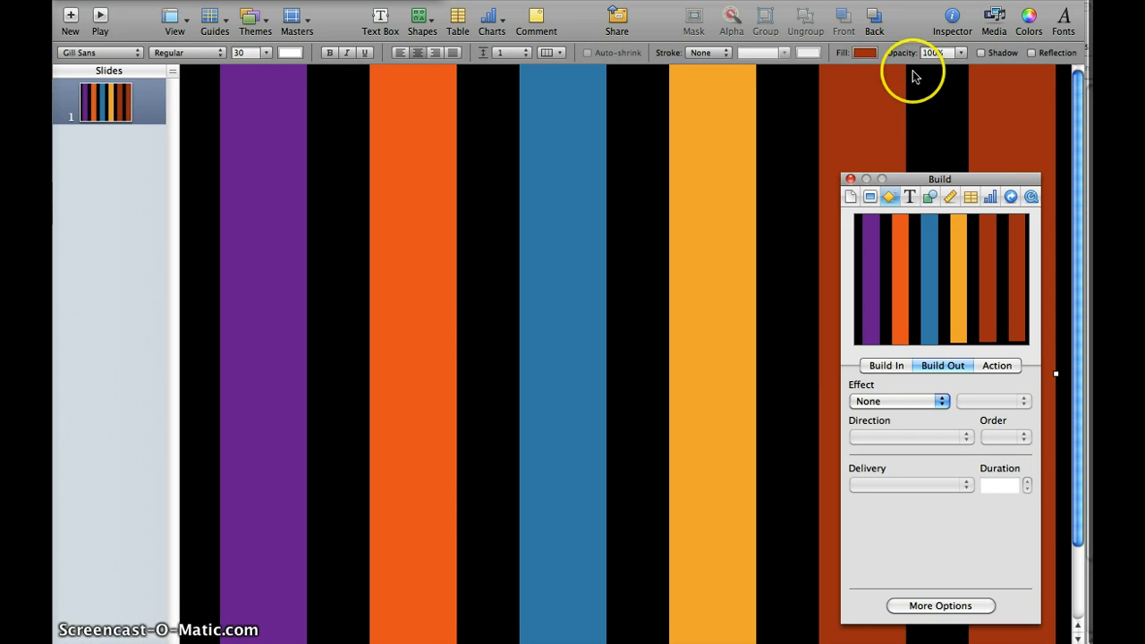
click(872, 53)
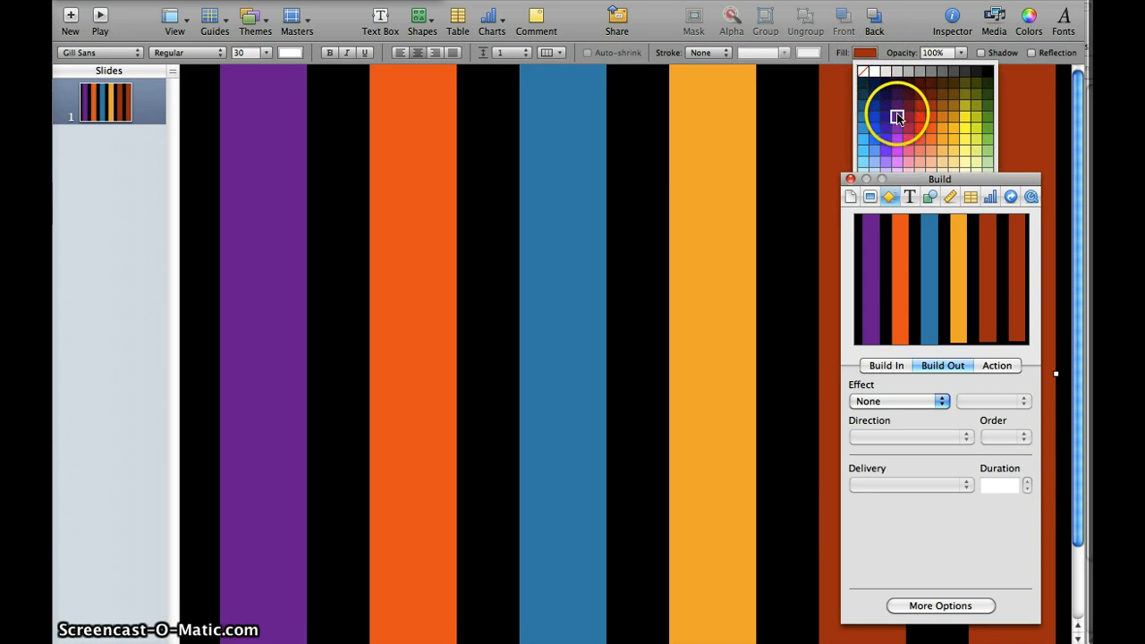
click(907, 136)
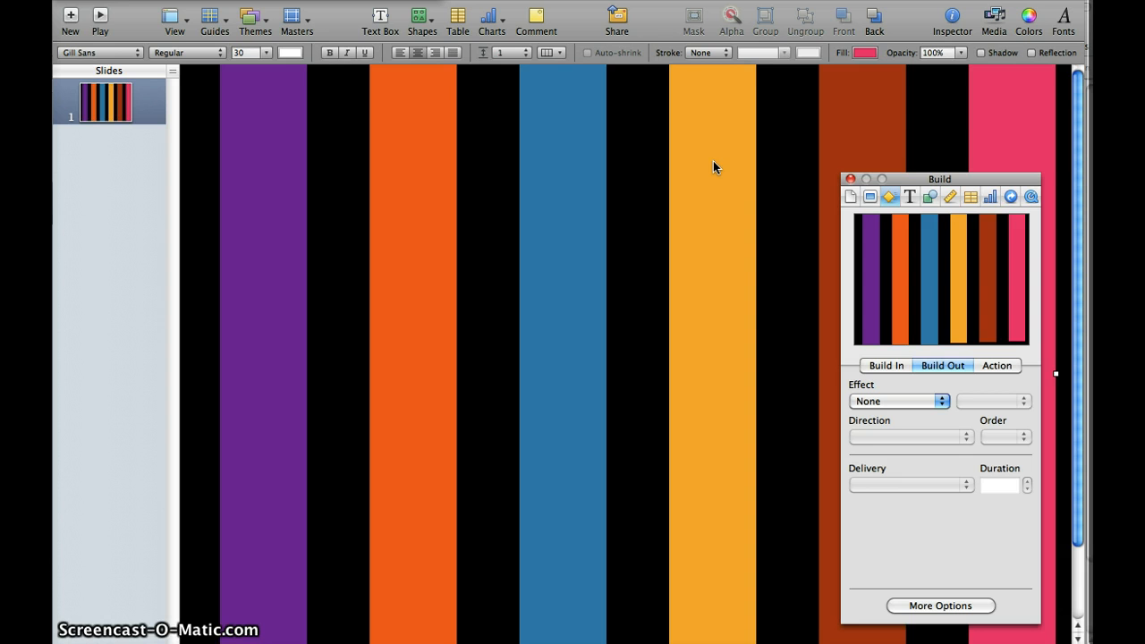
click(746, 241)
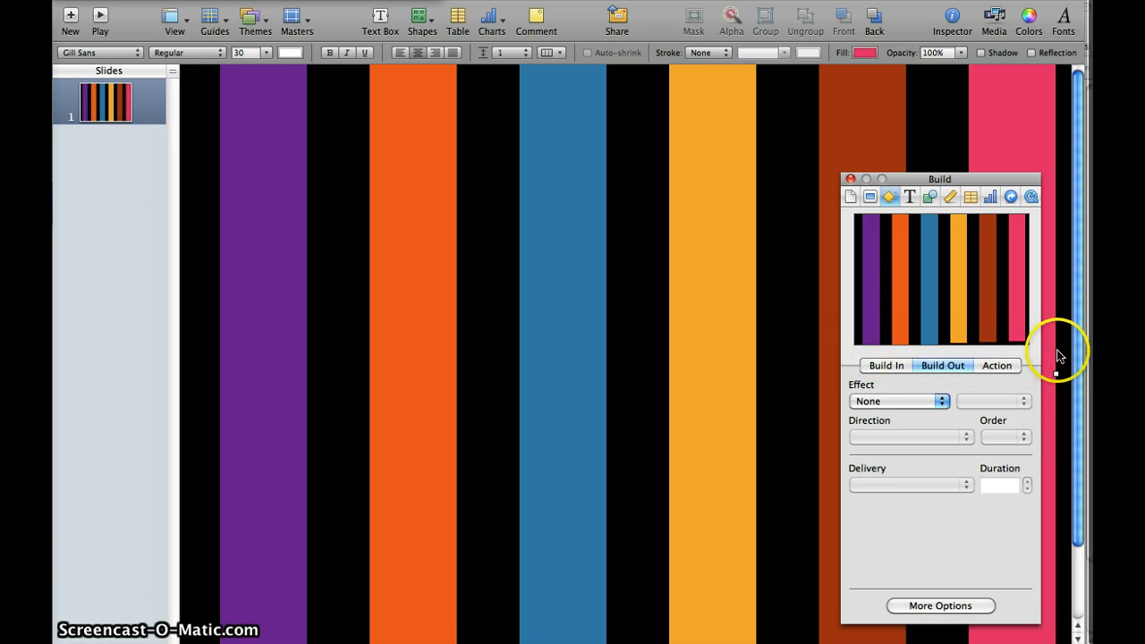
Step: Stretch the lower edges of the pink, reddish-brown and yellow-orange bars down to the bottom of the slide
click(1077, 523)
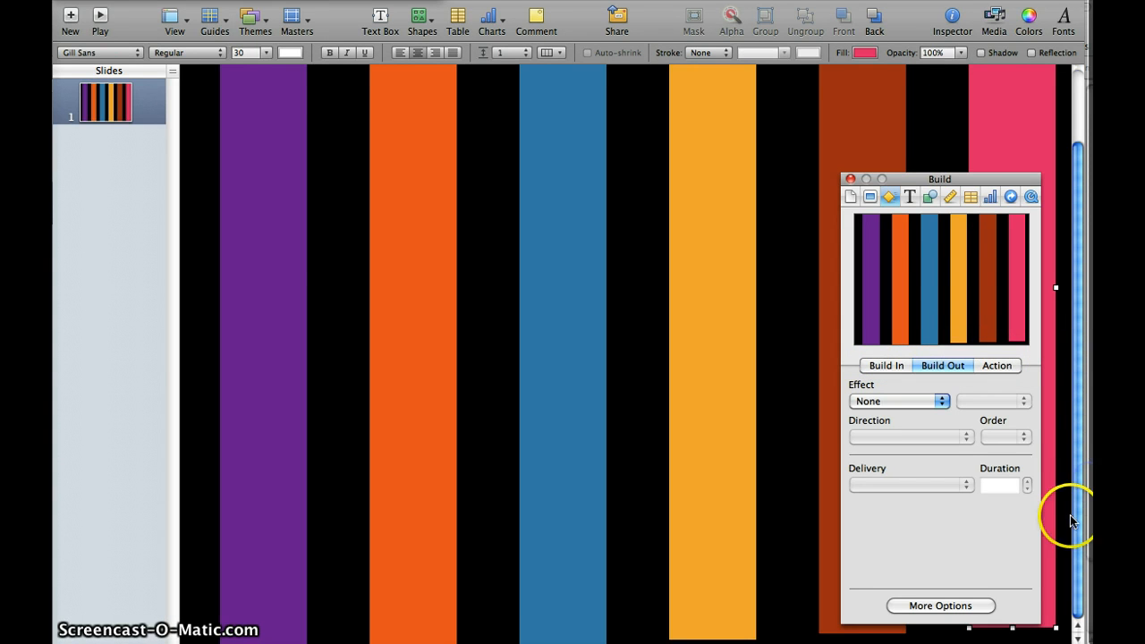
drag(944, 185, 825, 129)
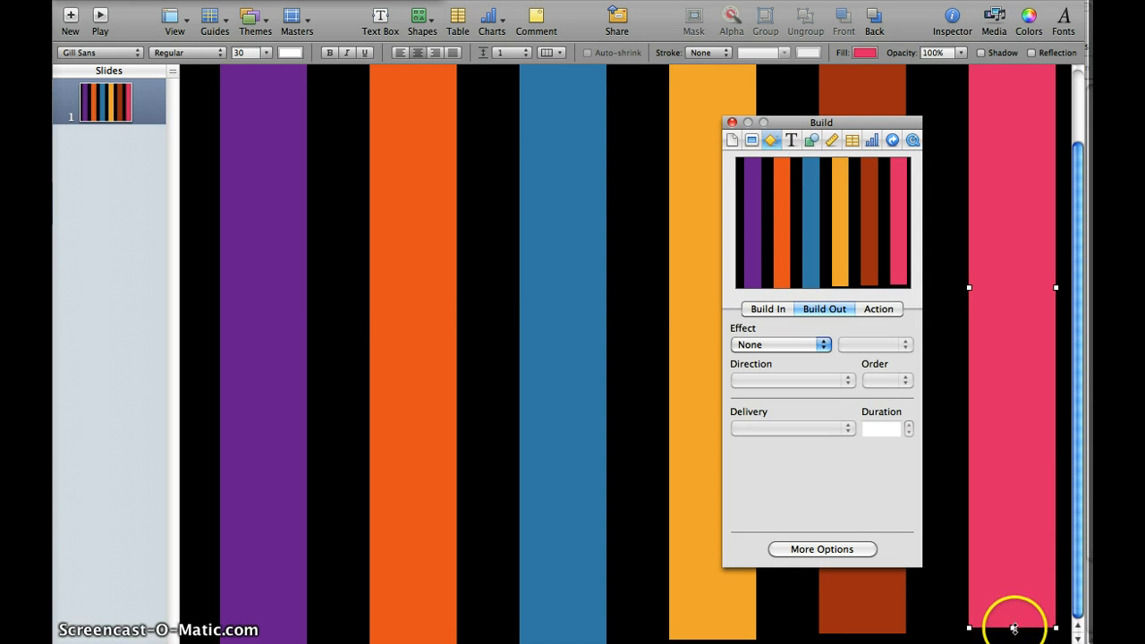
drag(1014, 627, 1013, 643)
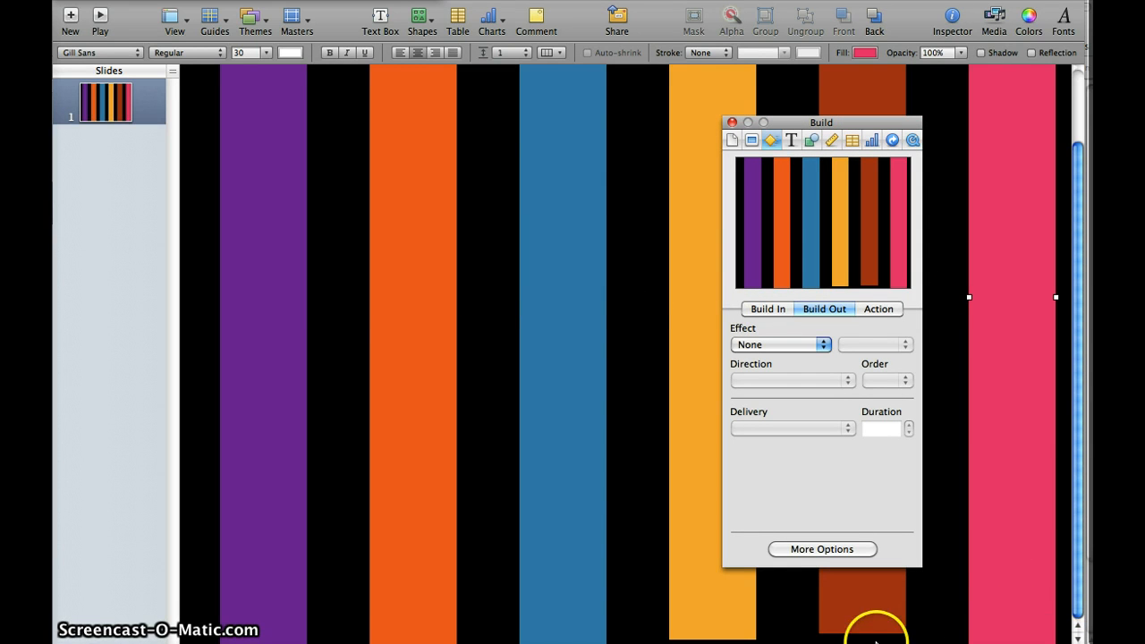
drag(863, 634, 863, 643)
click(746, 624)
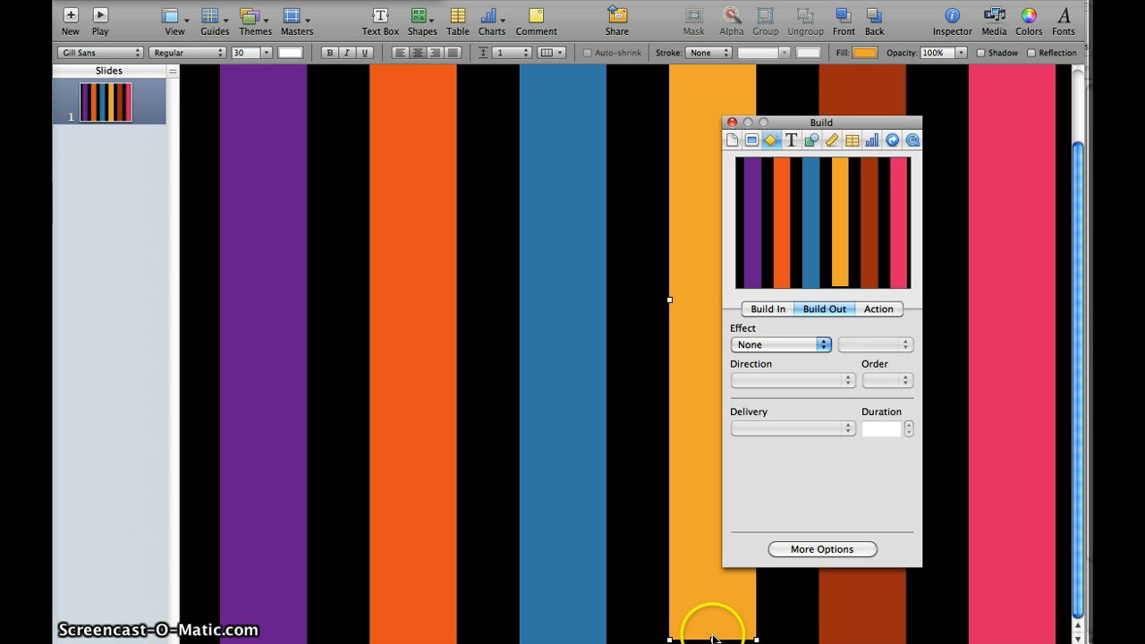
drag(713, 640, 713, 643)
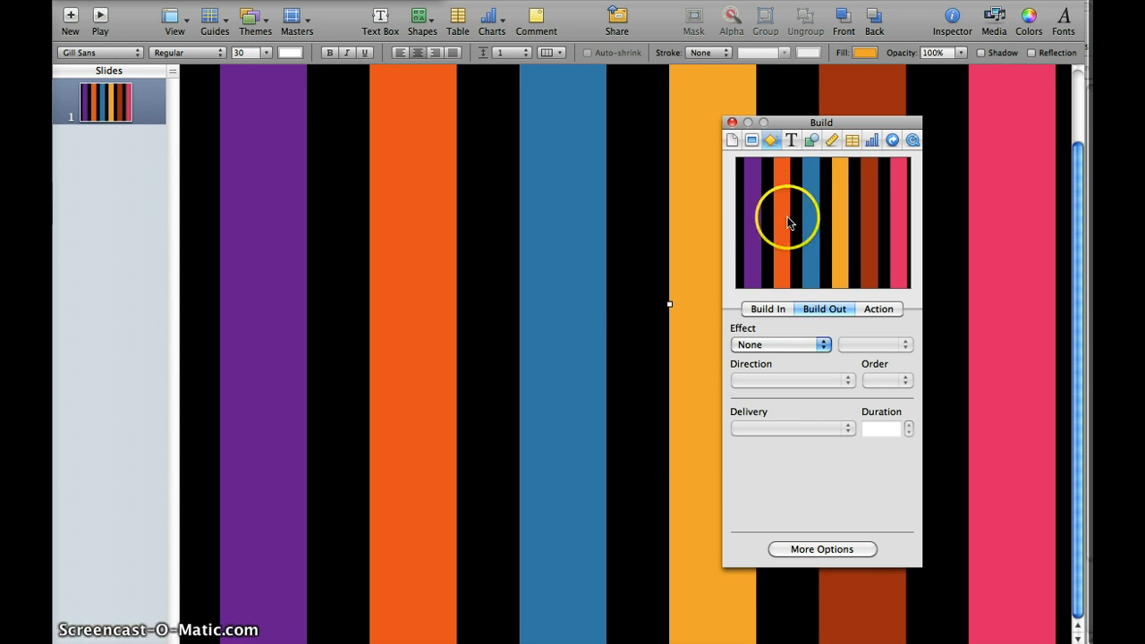
Step: Give the purple bar a Flip build-in effect
drag(807, 127, 923, 158)
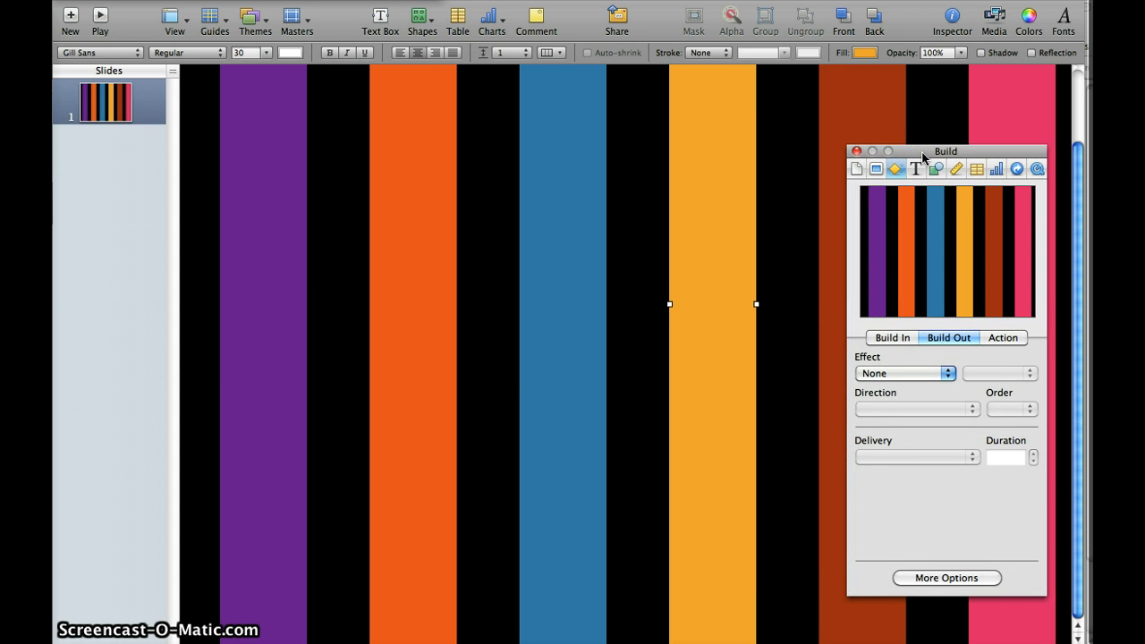
click(884, 340)
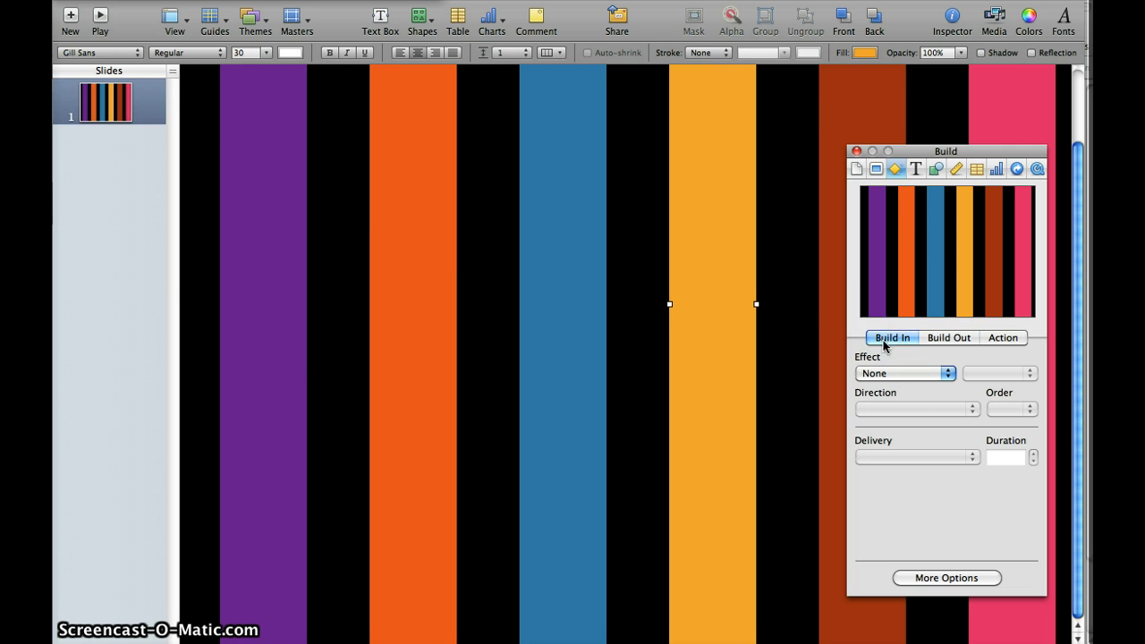
click(286, 264)
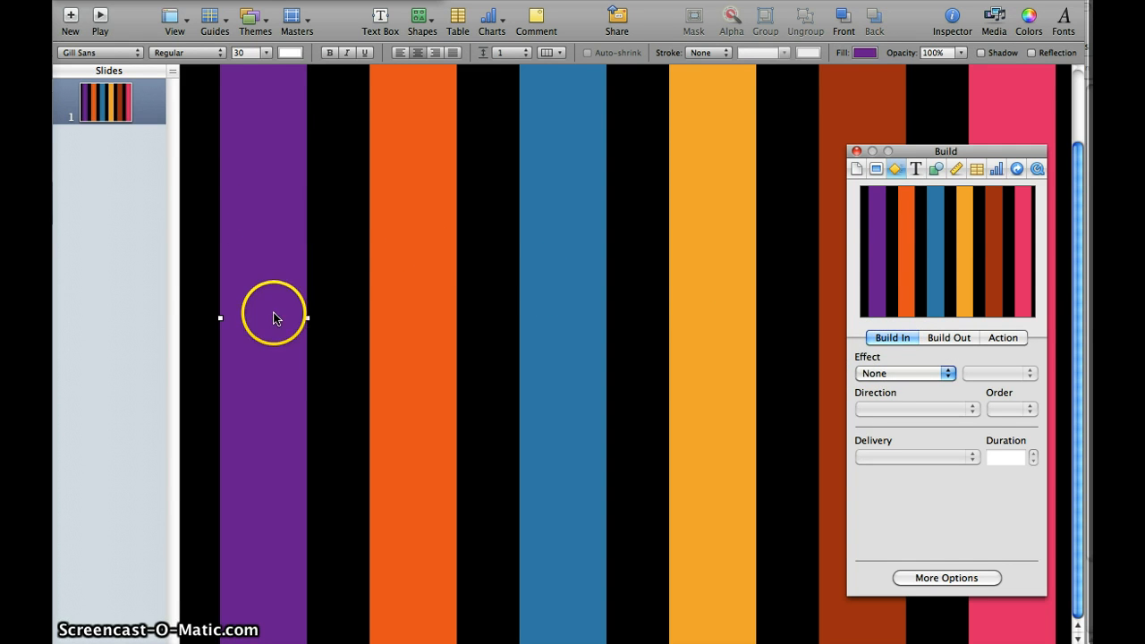
click(890, 376)
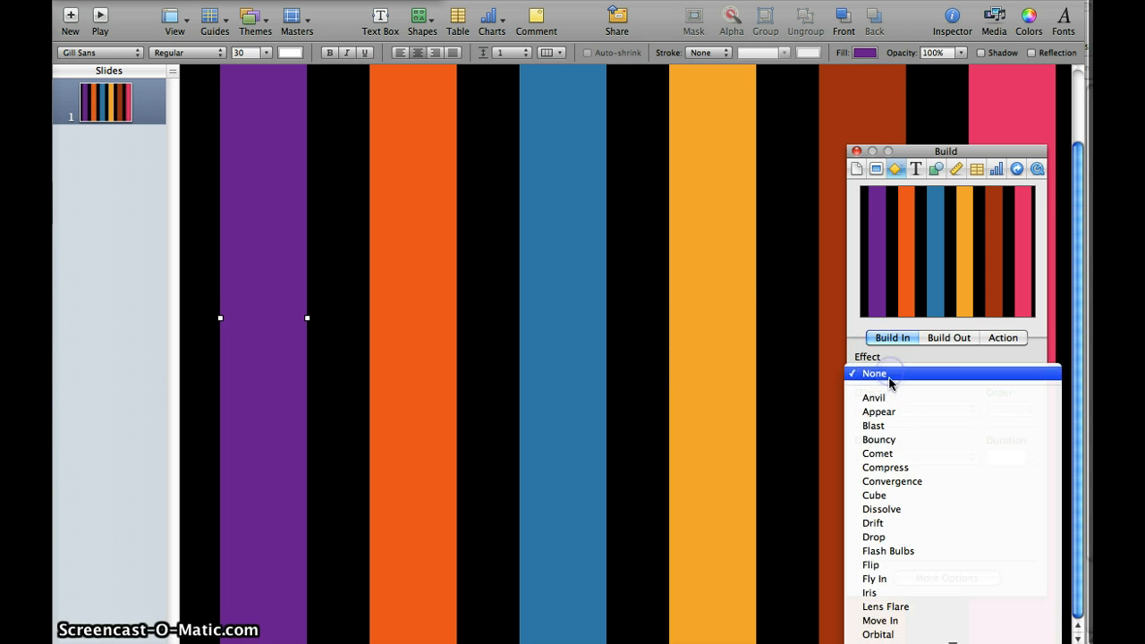
click(899, 566)
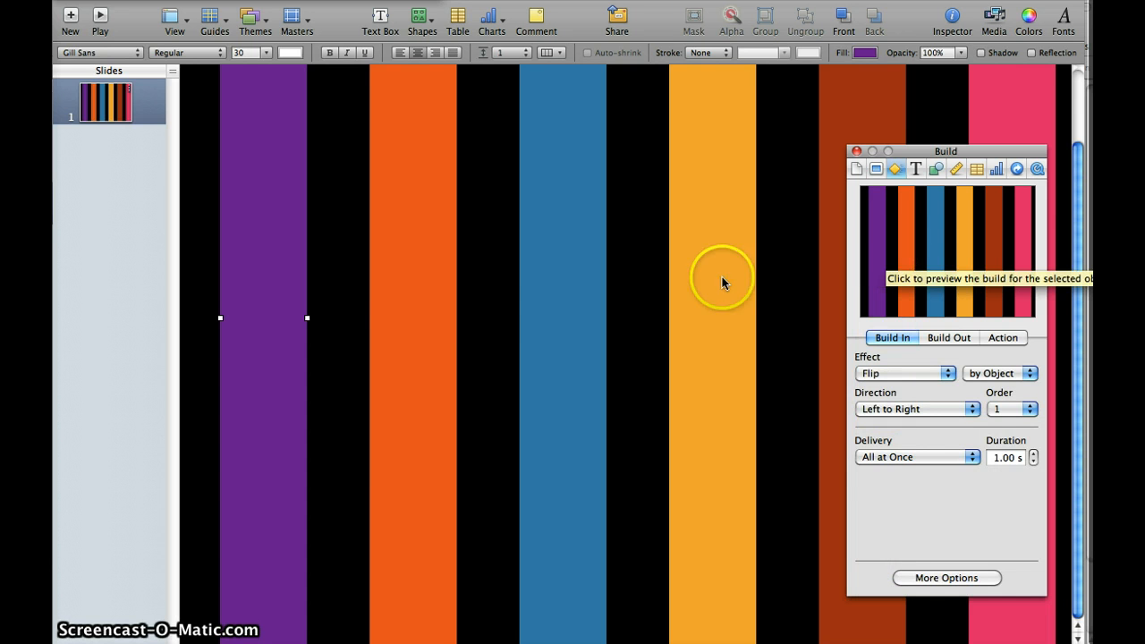
Step: Apply the Flip build-in effect to the orange, blue and yellow-orange bars, one bar at a time
click(417, 334)
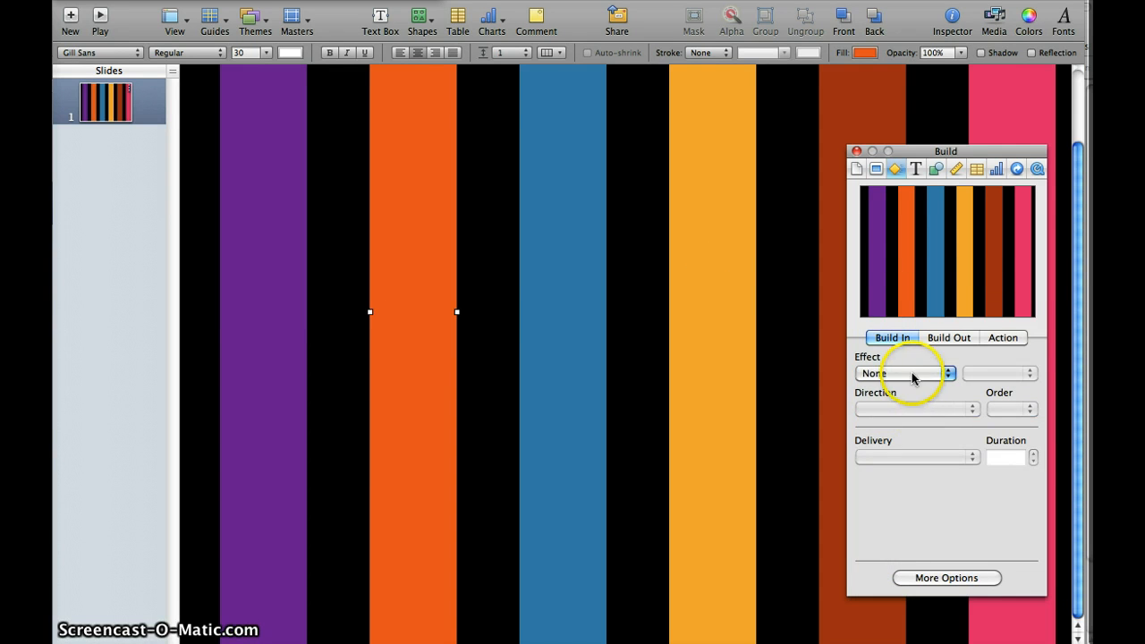
click(912, 373)
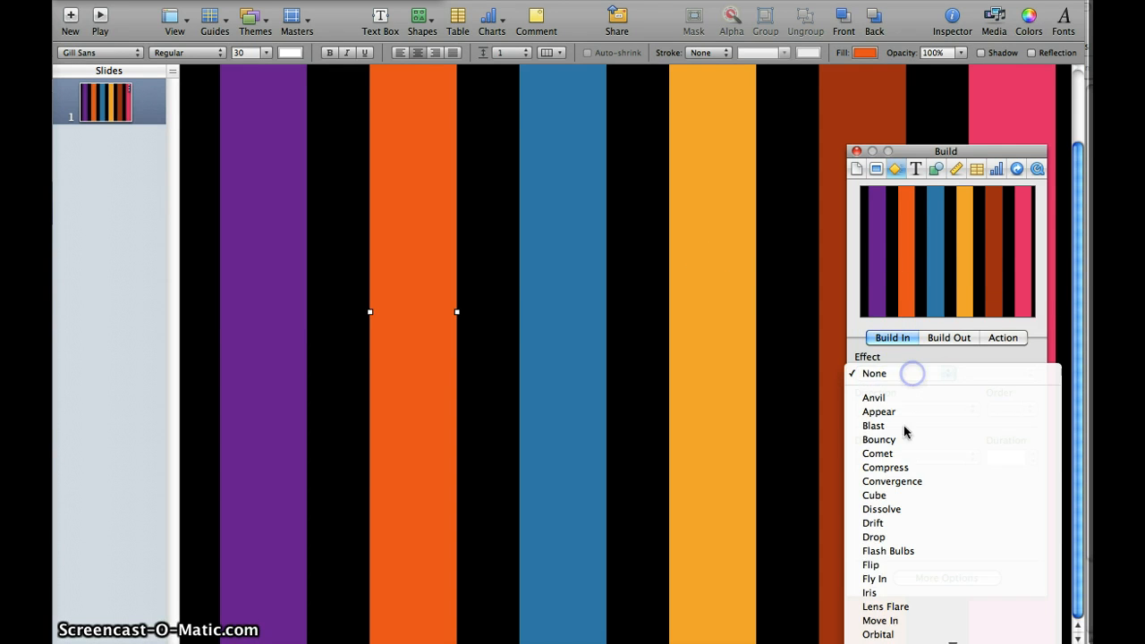
click(893, 565)
click(595, 371)
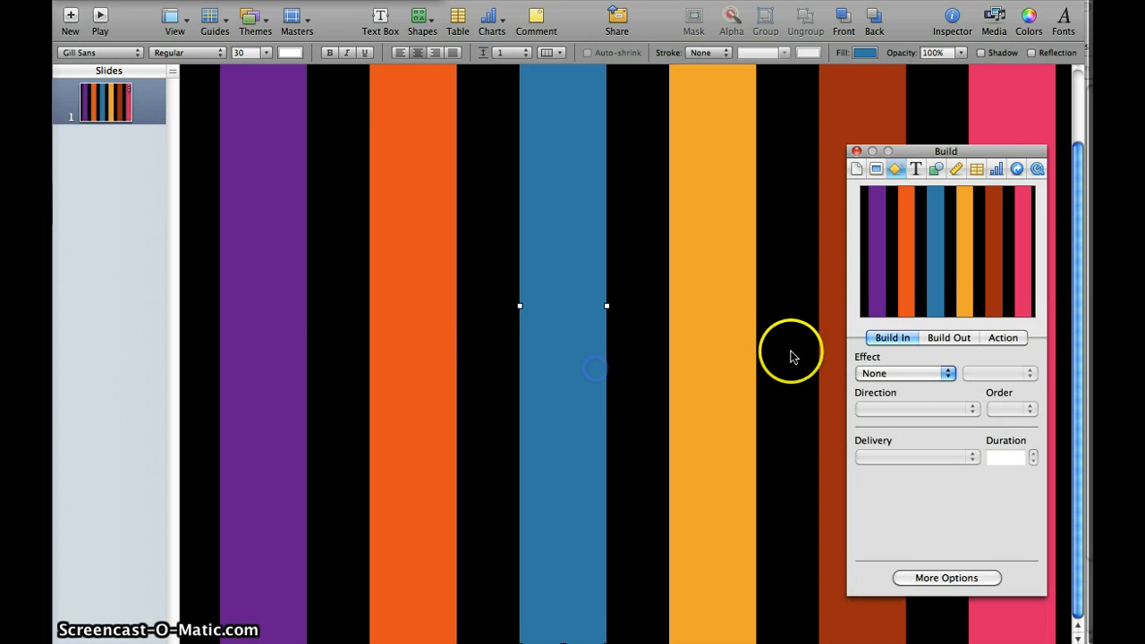
click(894, 374)
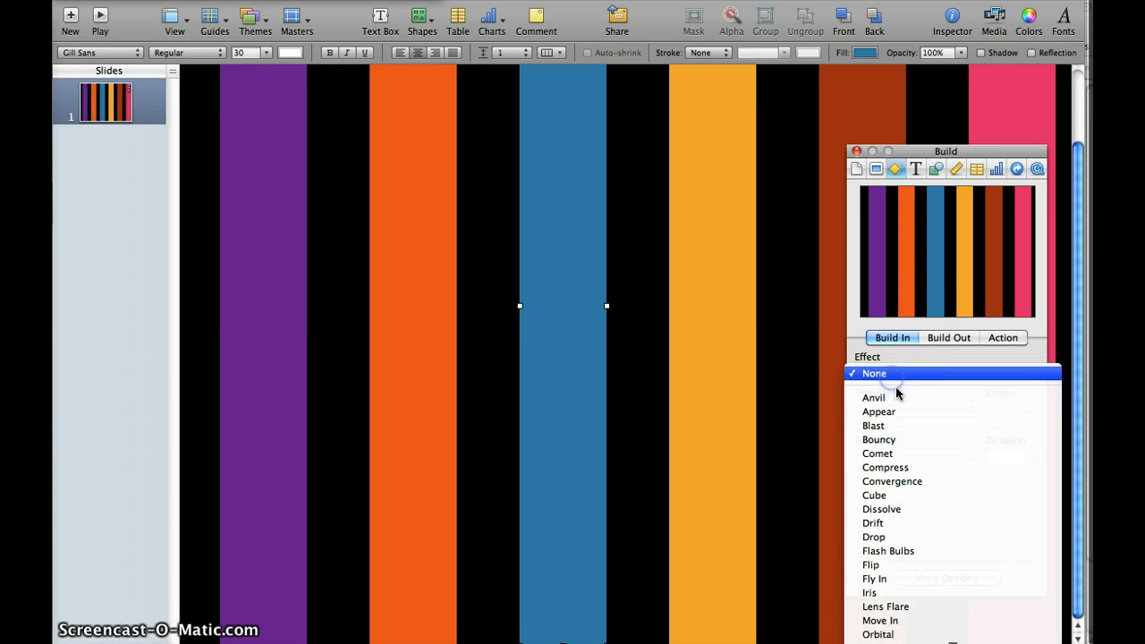
click(894, 564)
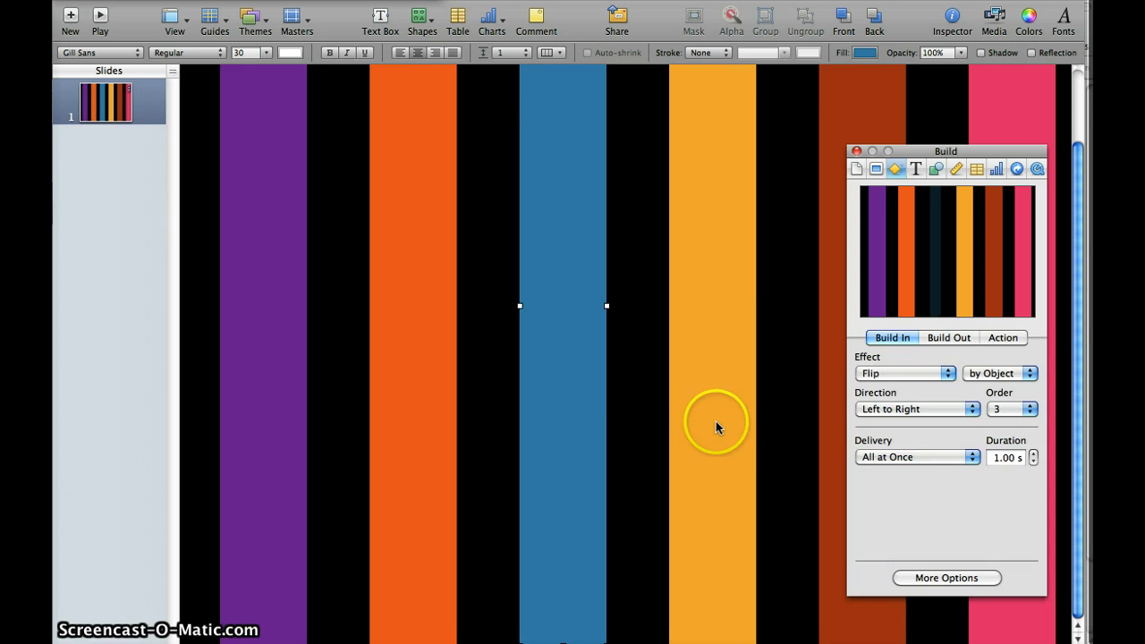
click(718, 425)
click(895, 373)
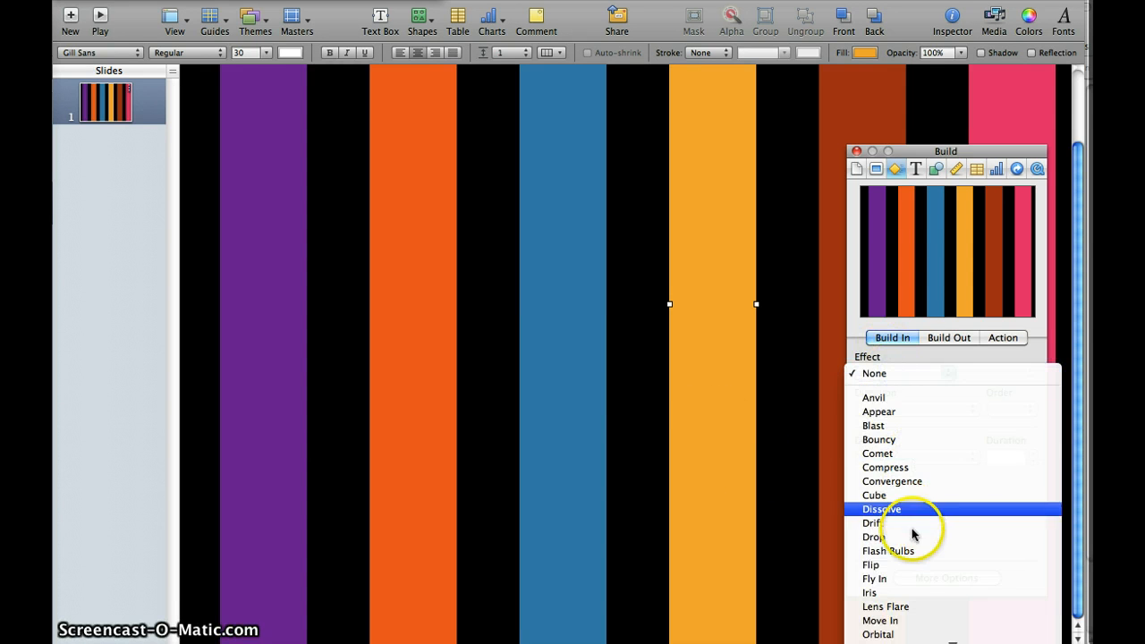
click(905, 564)
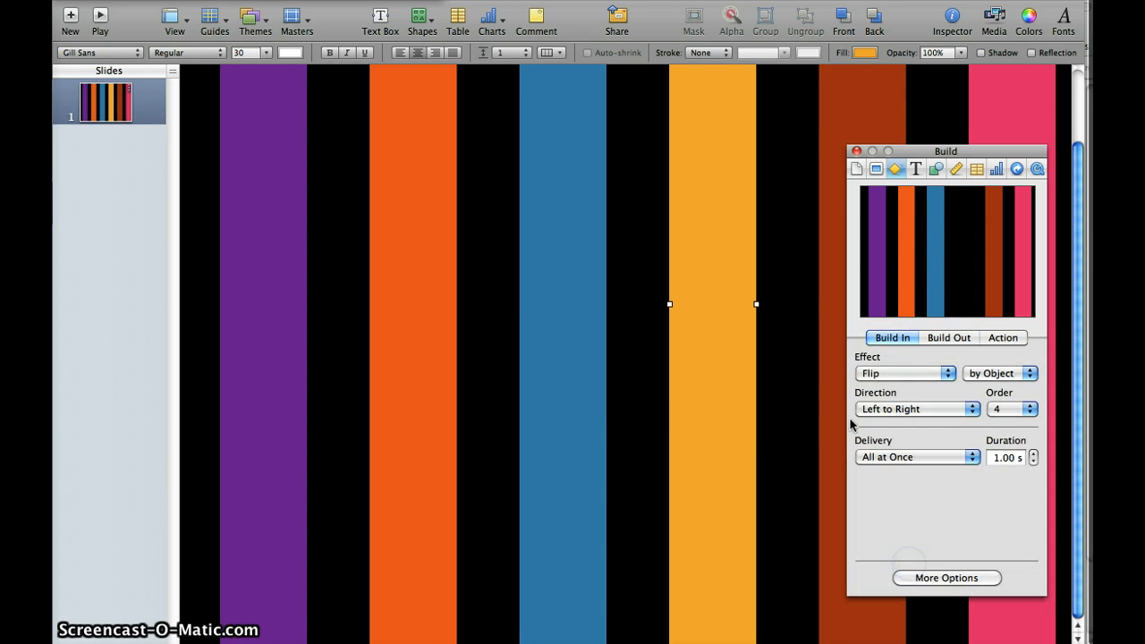
Step: Select the reddish-brown and pink bars together and apply the Flip build-in effect to both
click(829, 104)
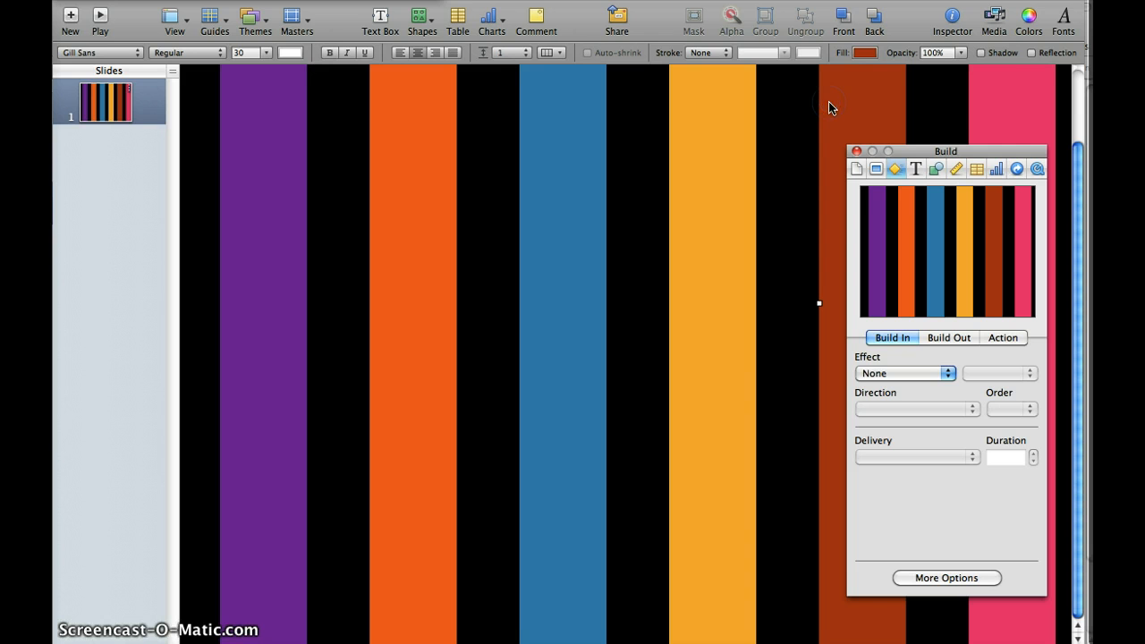
shift+click(991, 101)
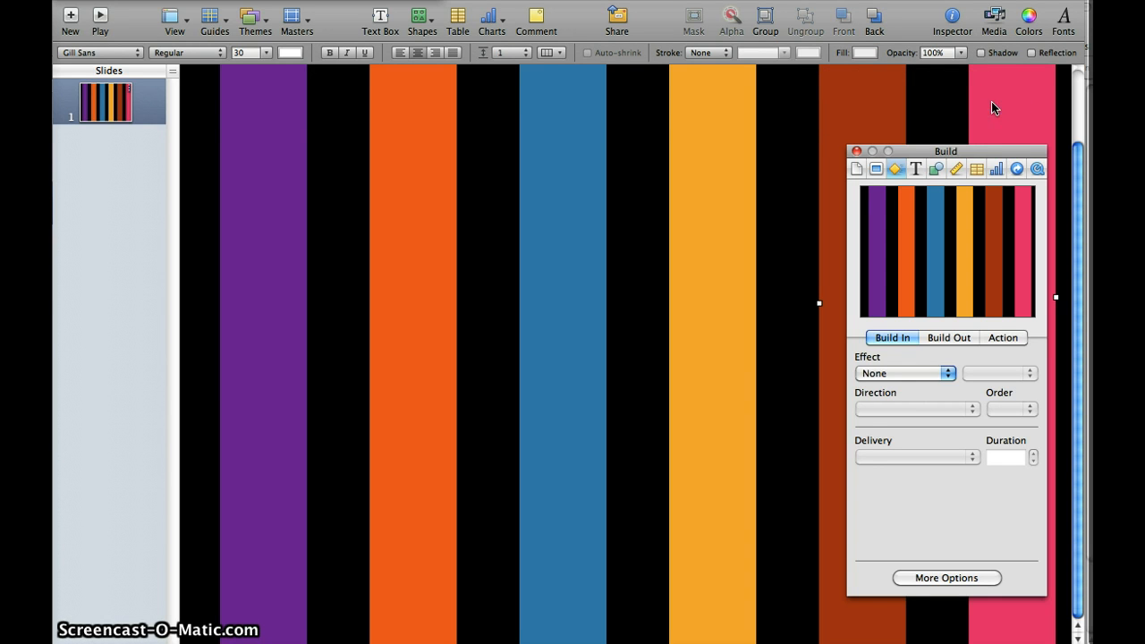
drag(981, 150, 697, 159)
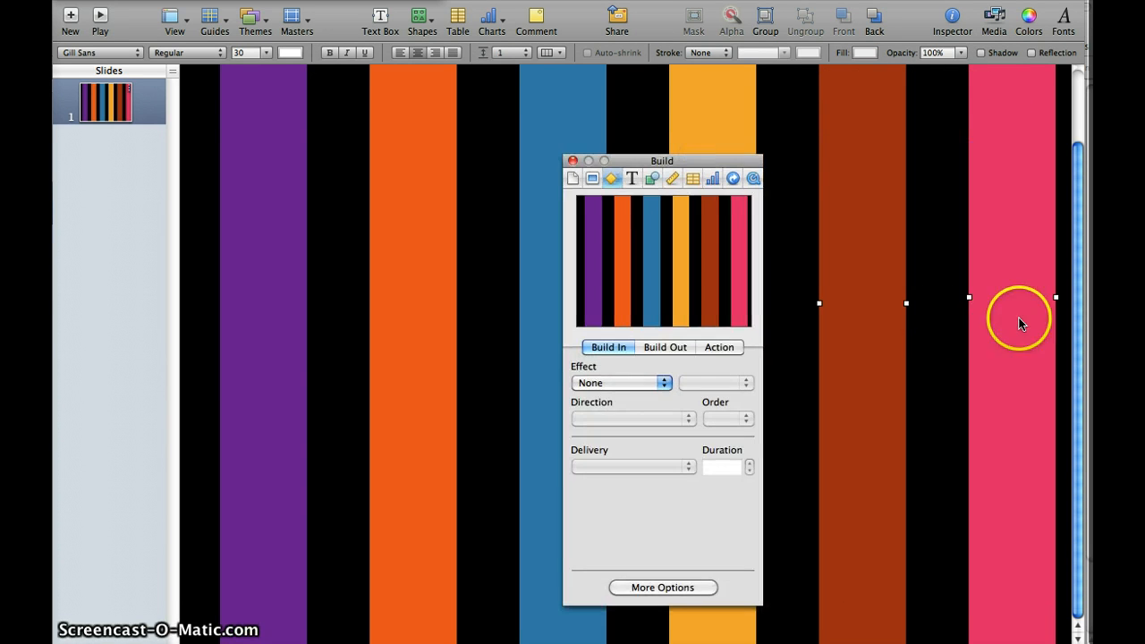
click(652, 383)
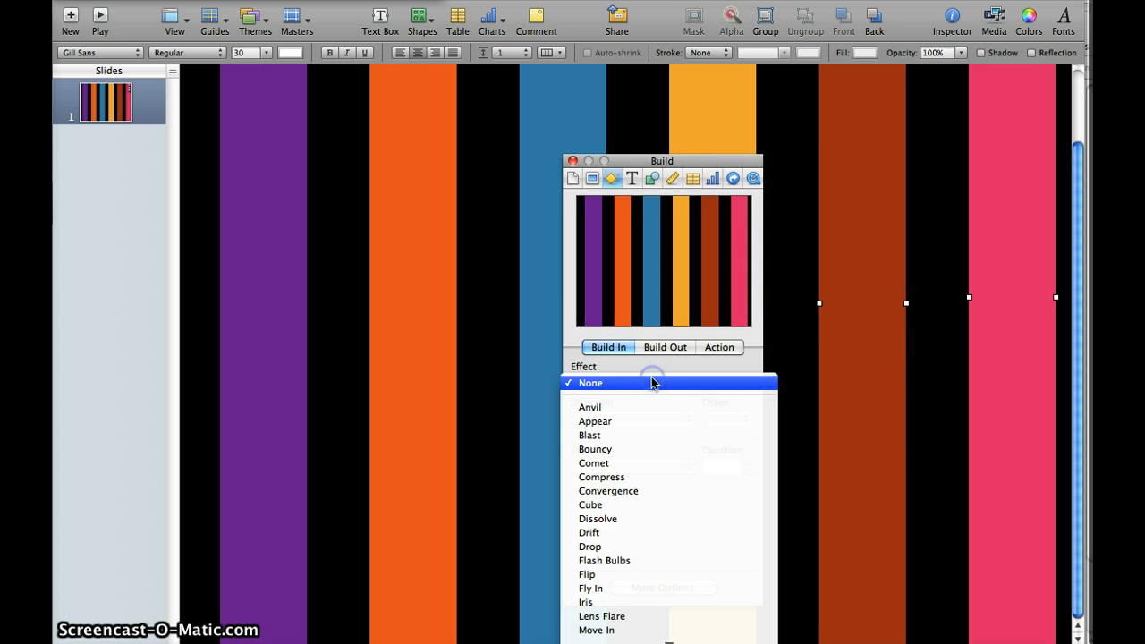
click(624, 575)
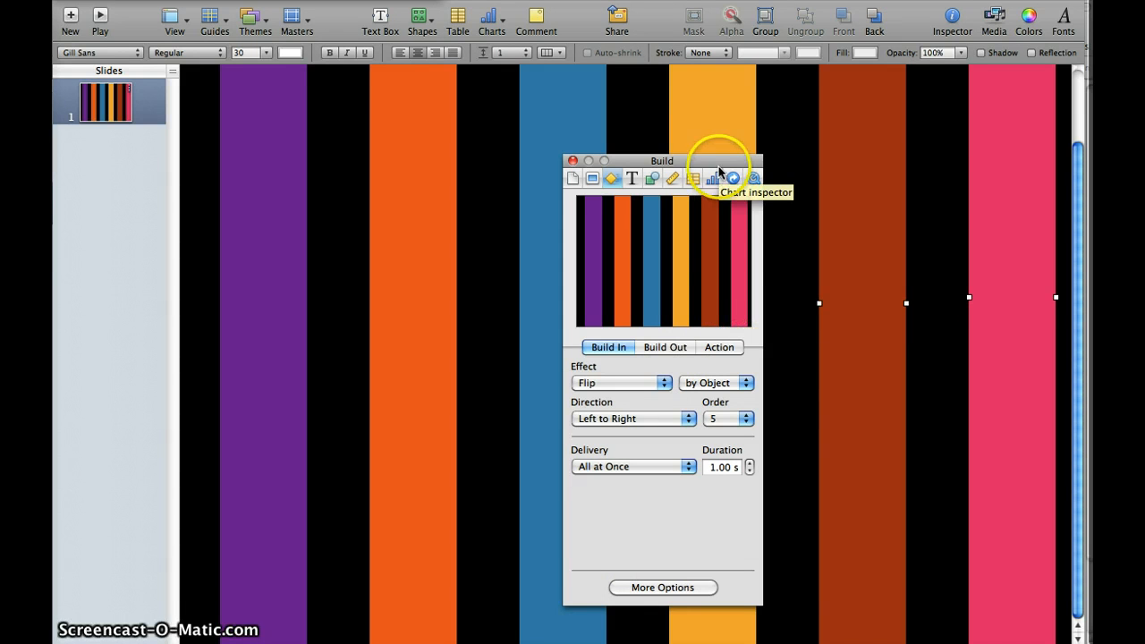
drag(707, 165, 849, 152)
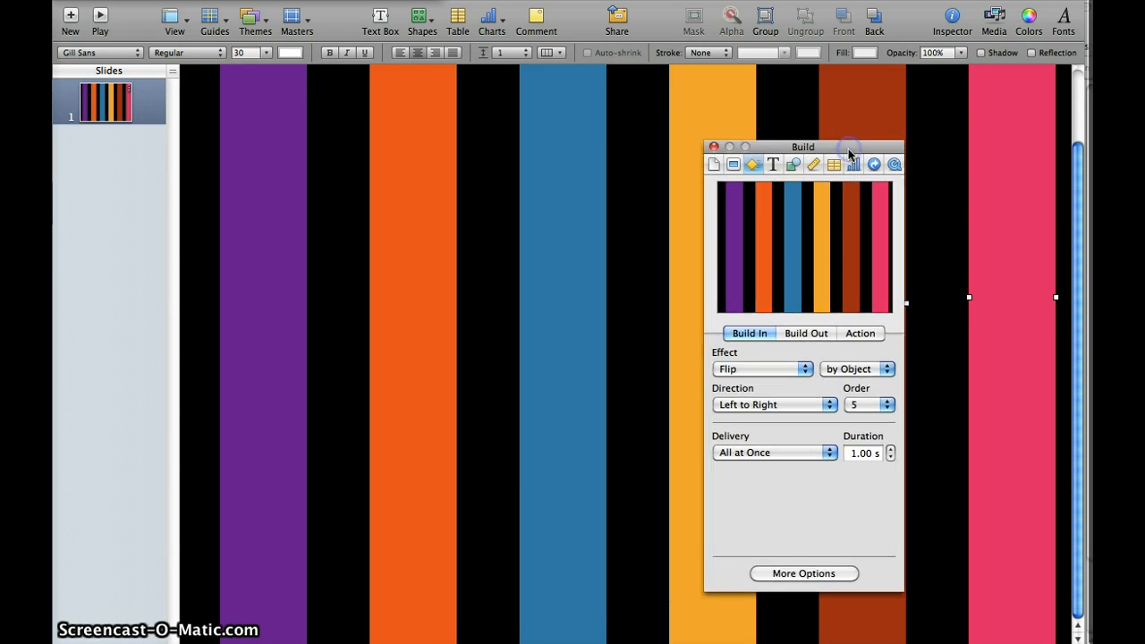
Step: Play the slideshow, advance through the bar builds one at a time, and exit back to the slide
click(816, 246)
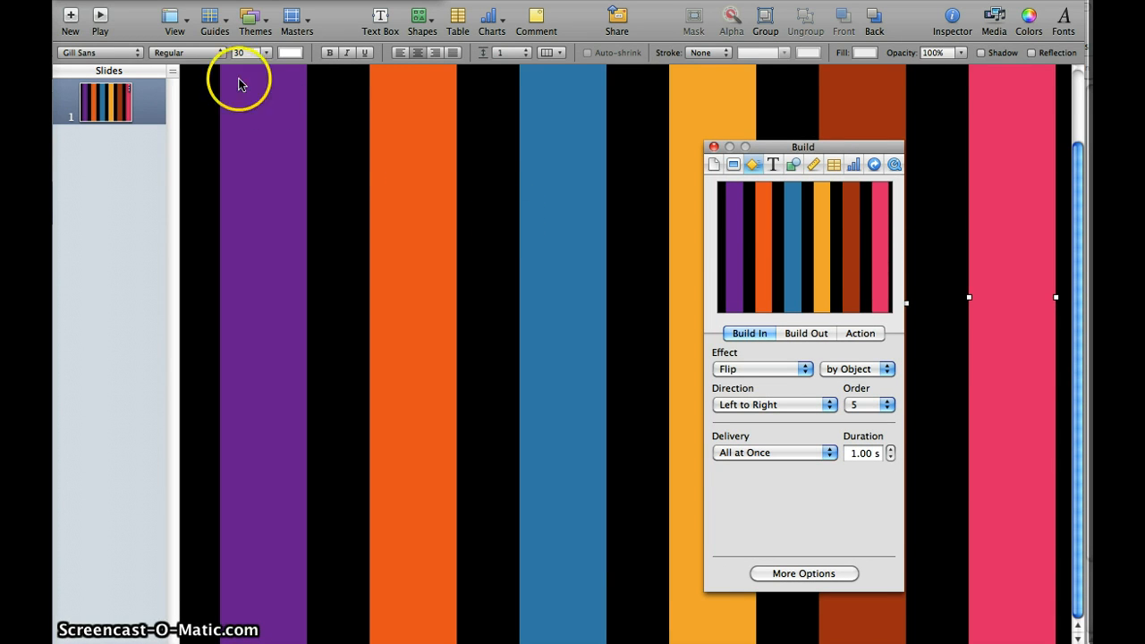
click(102, 18)
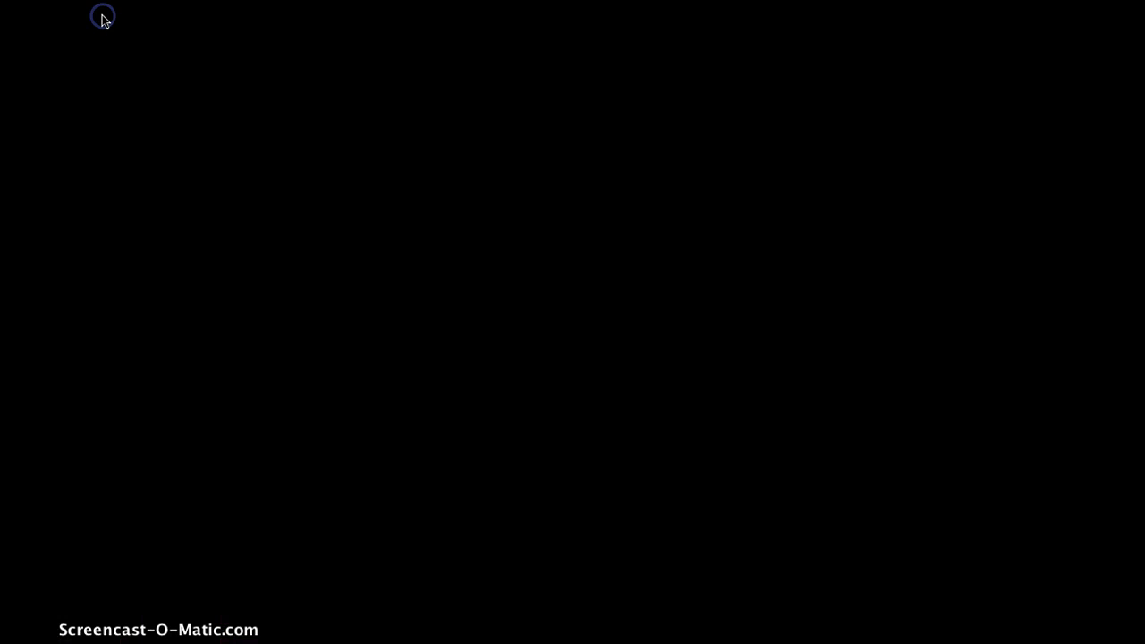
click(209, 107)
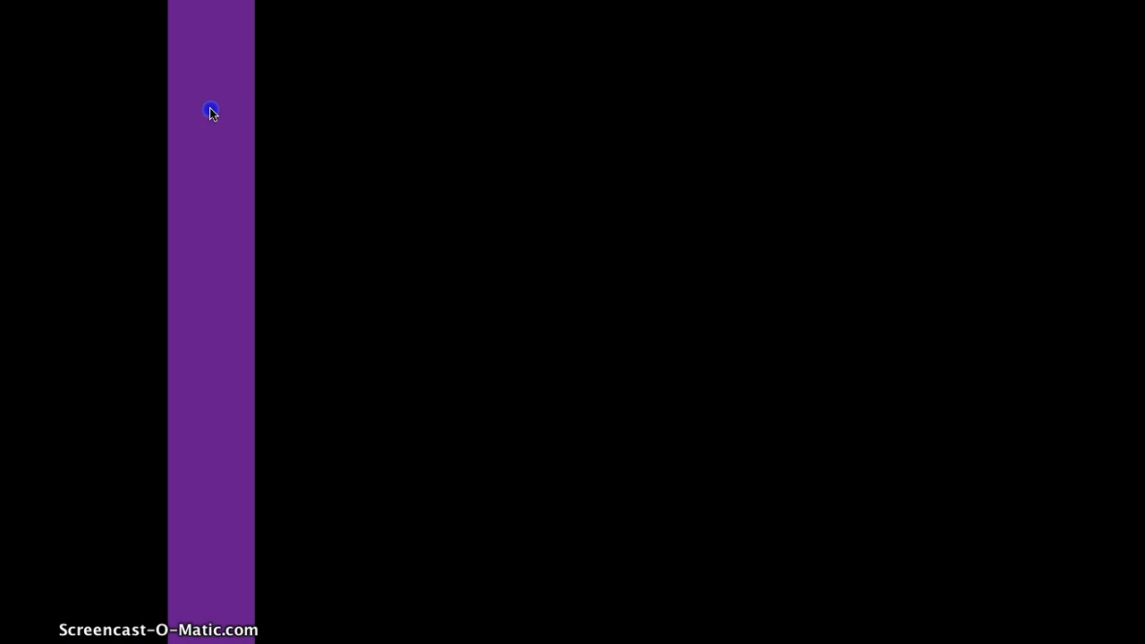
click(209, 107)
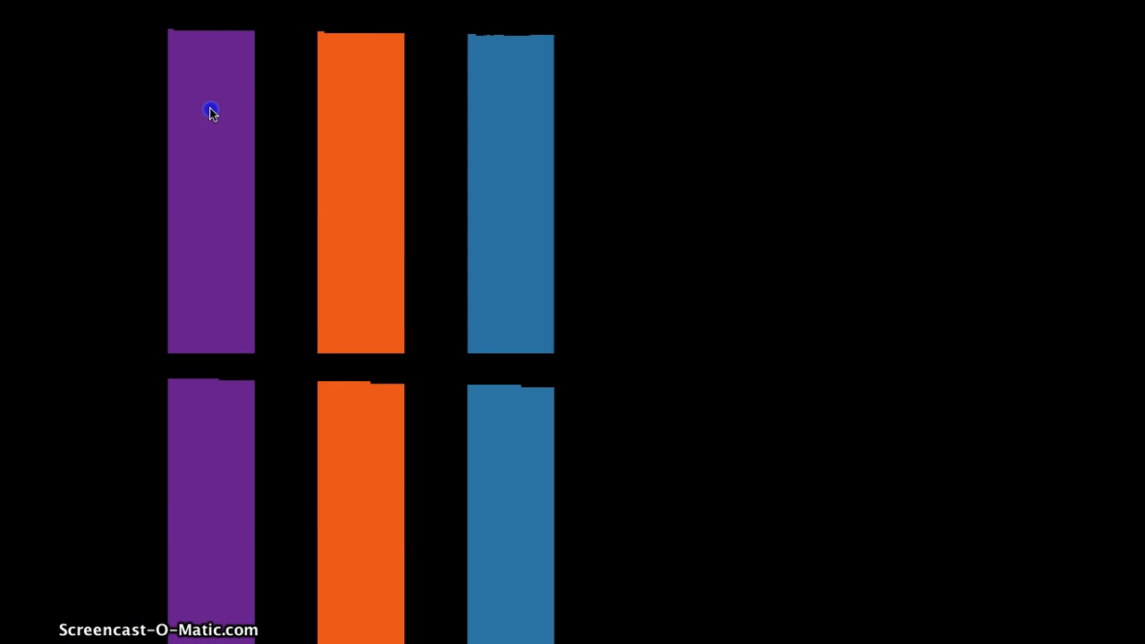
click(209, 108)
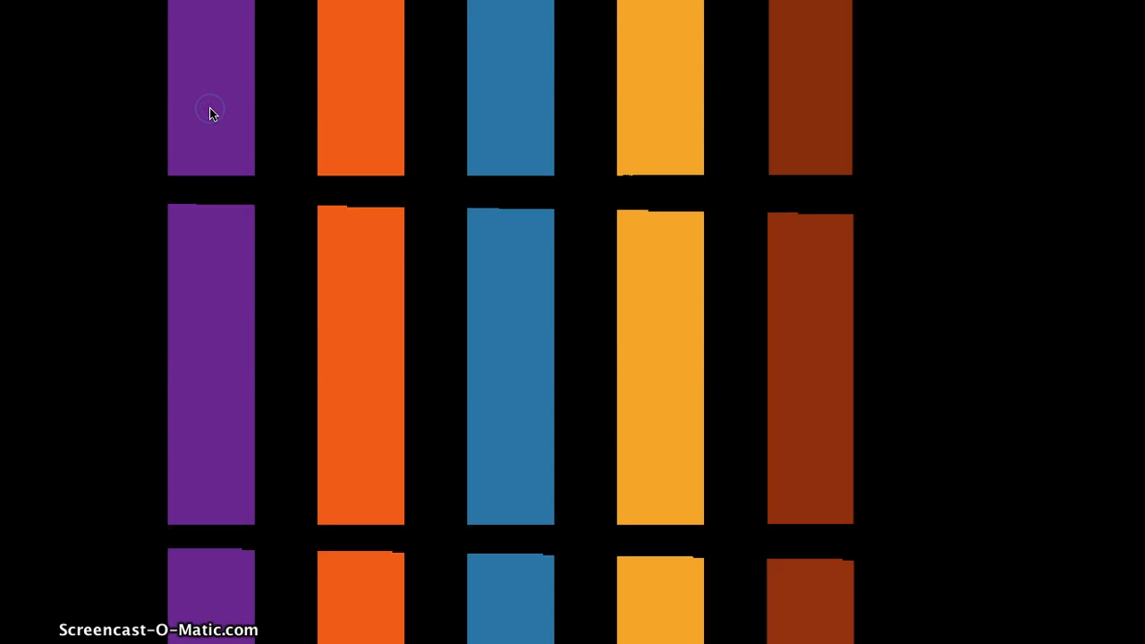
click(210, 114)
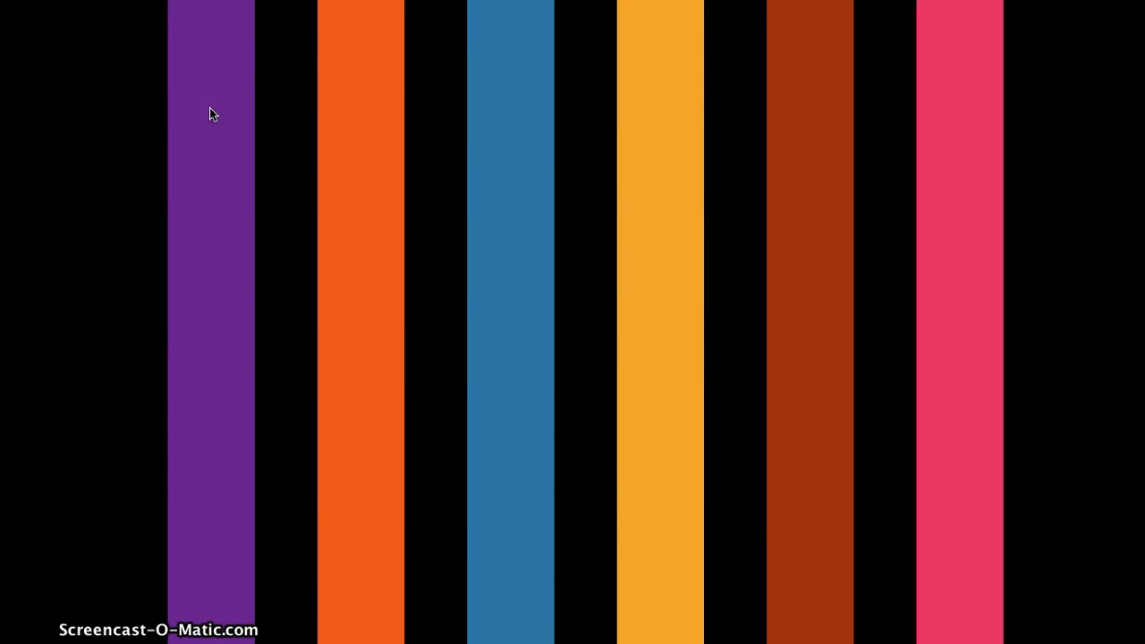
key(Escape)
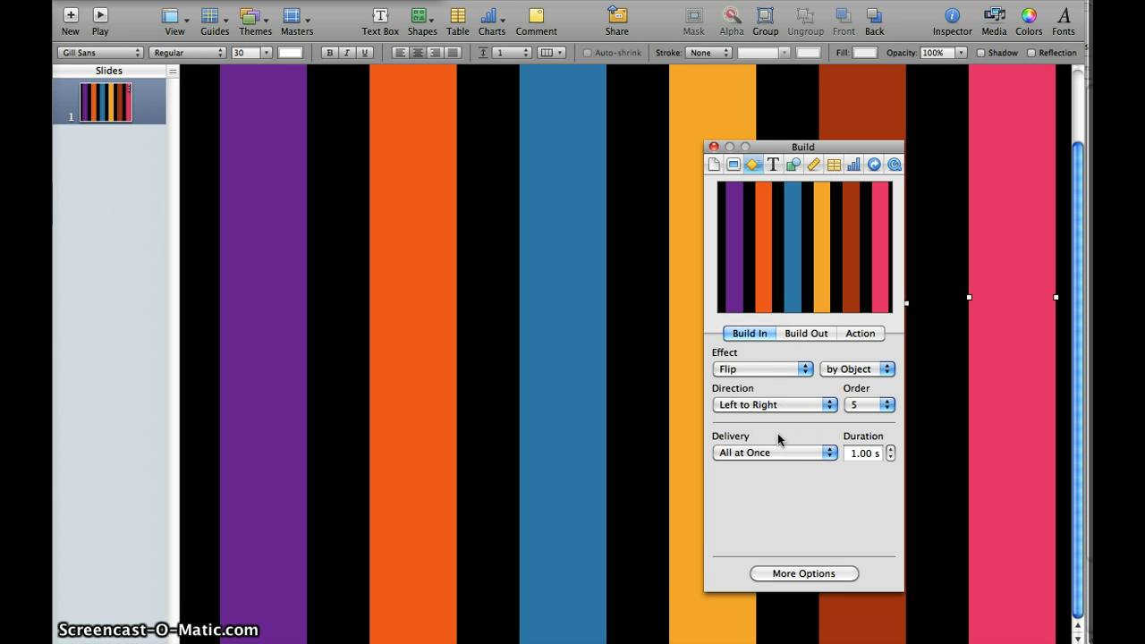
Step: Set builds 2 through 6 in the build order to start automatically with the prior build, and play the slideshow to check
click(804, 573)
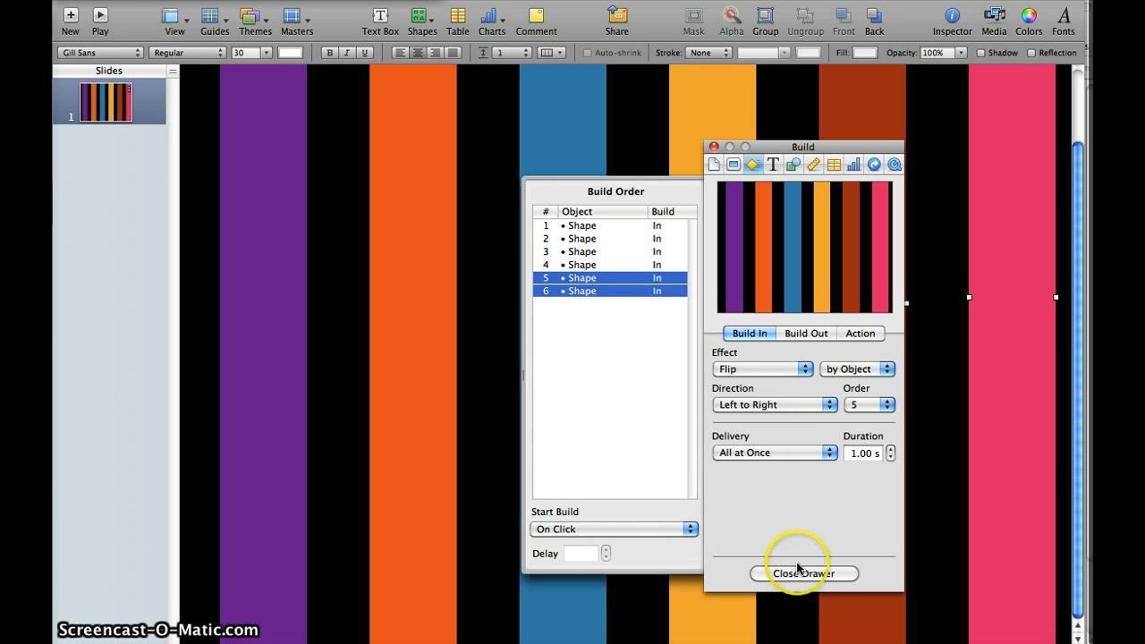
click(582, 226)
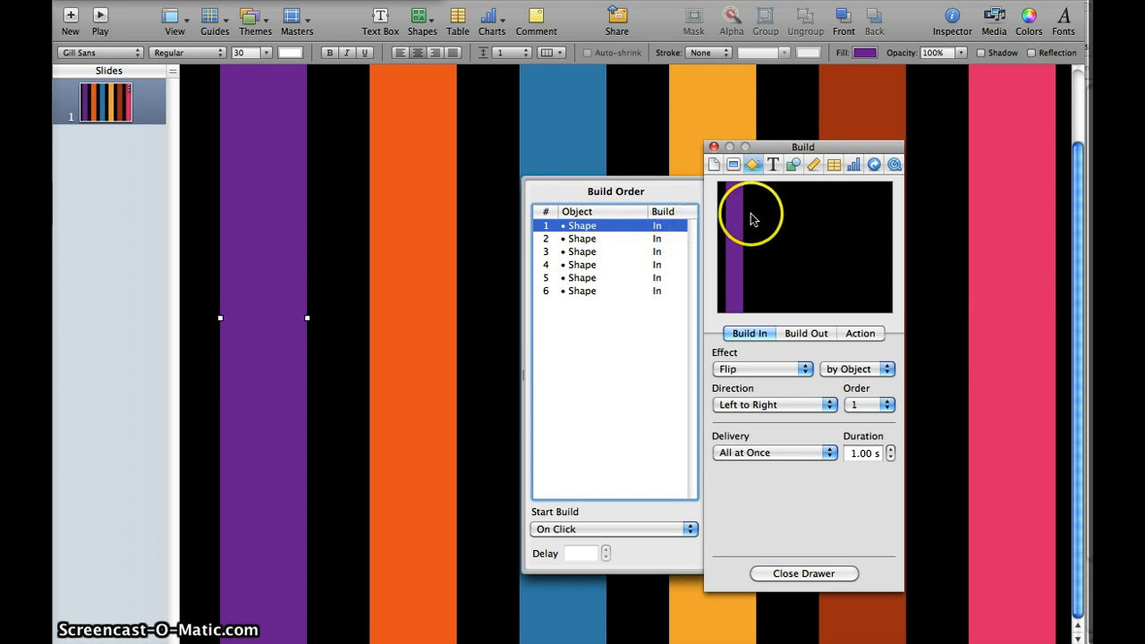
click(586, 240)
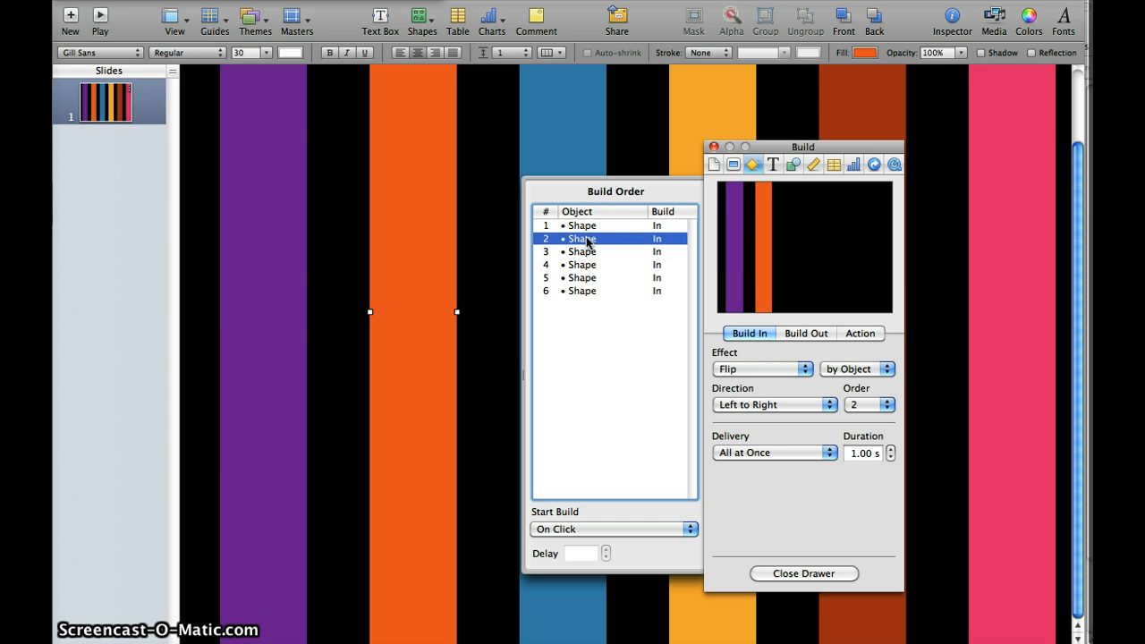
shift+click(587, 291)
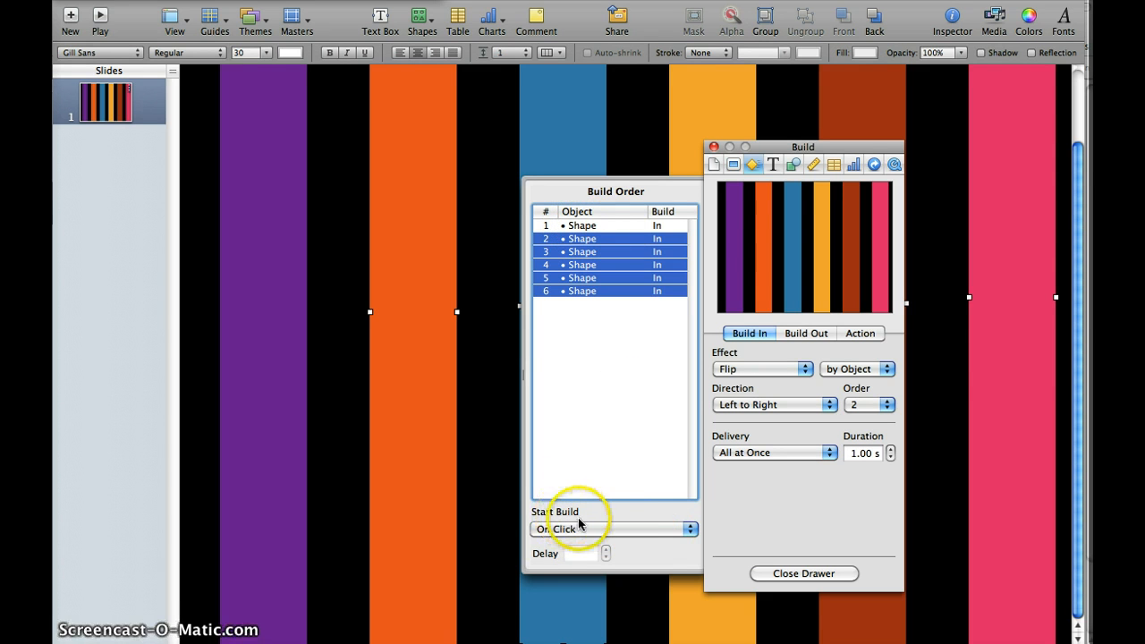
click(603, 530)
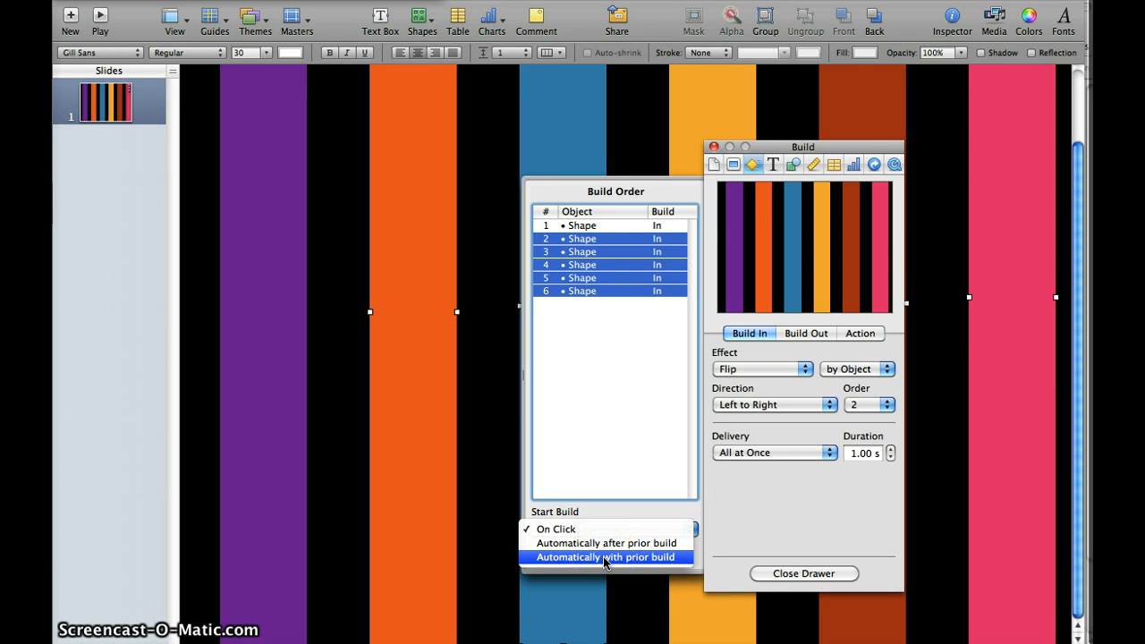
click(605, 558)
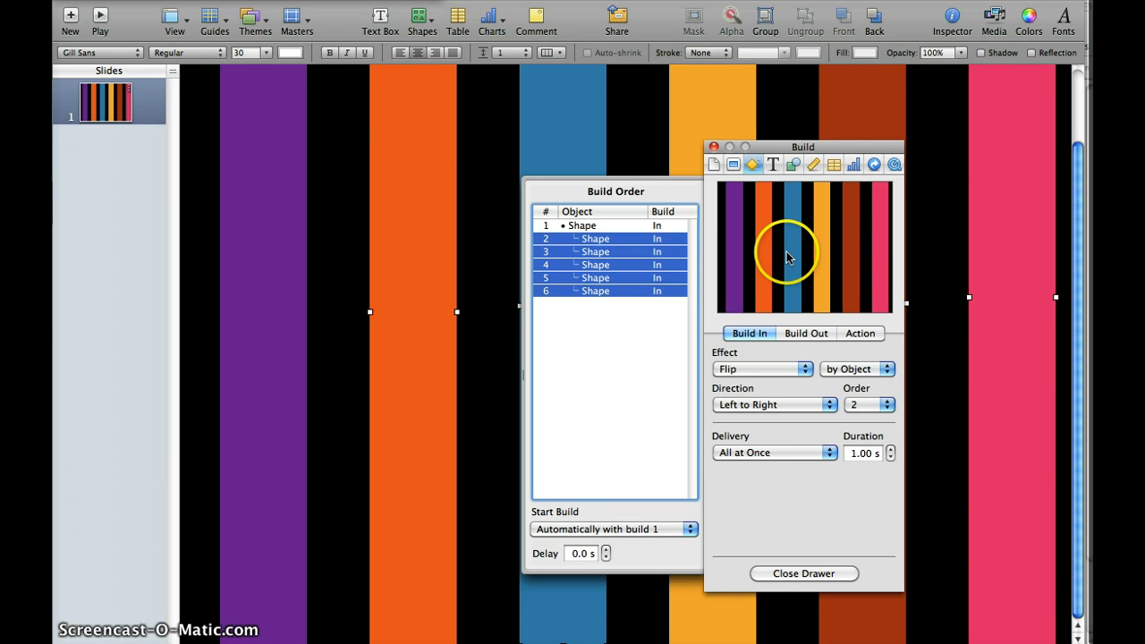
click(101, 20)
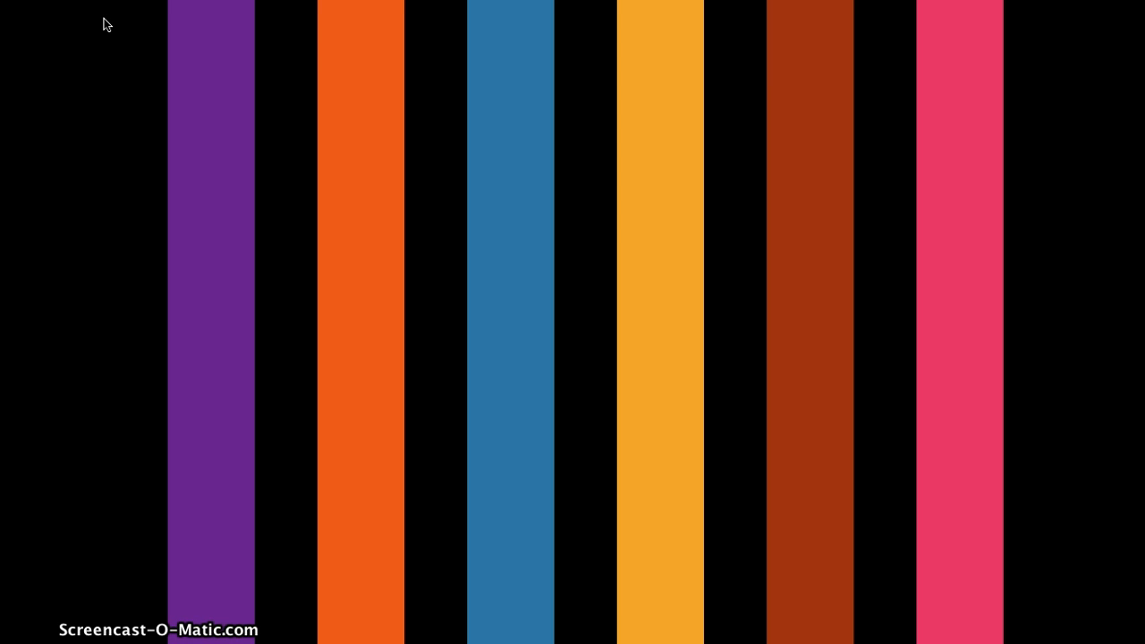
key(Escape)
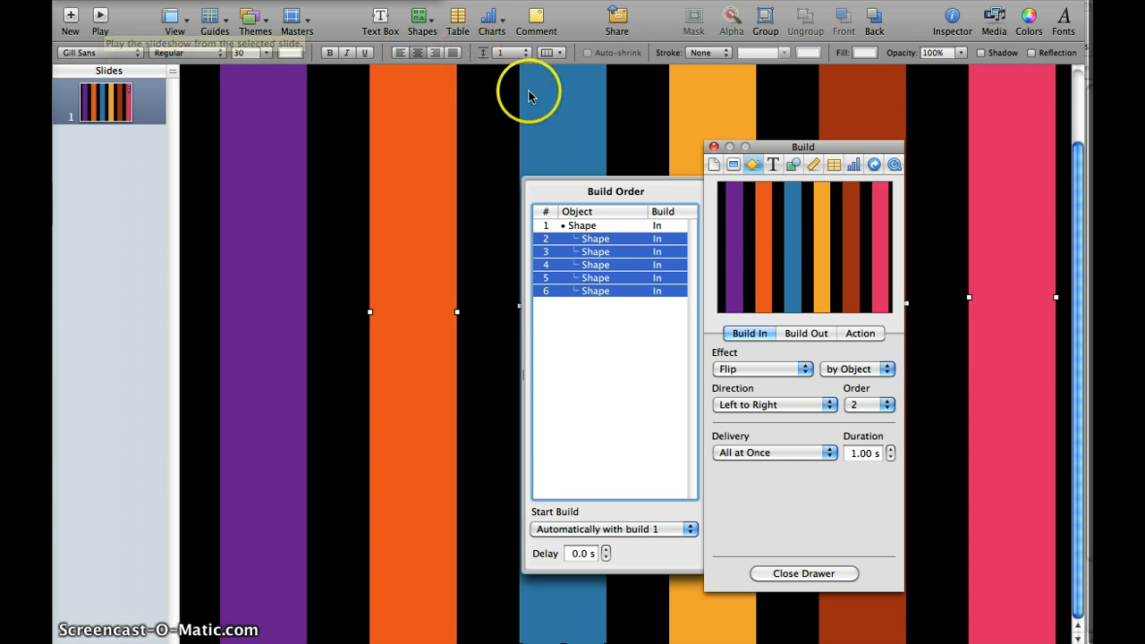
Step: Apply the Flip build-out effect to the five selected bars other than the purple one, and close the inspector
click(806, 333)
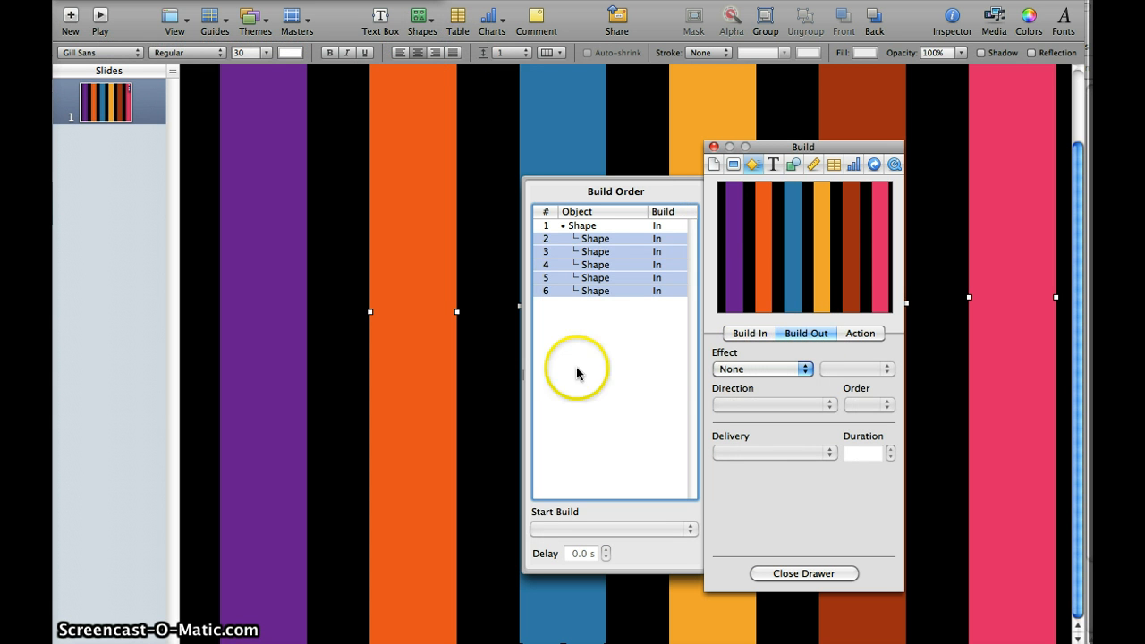
click(727, 369)
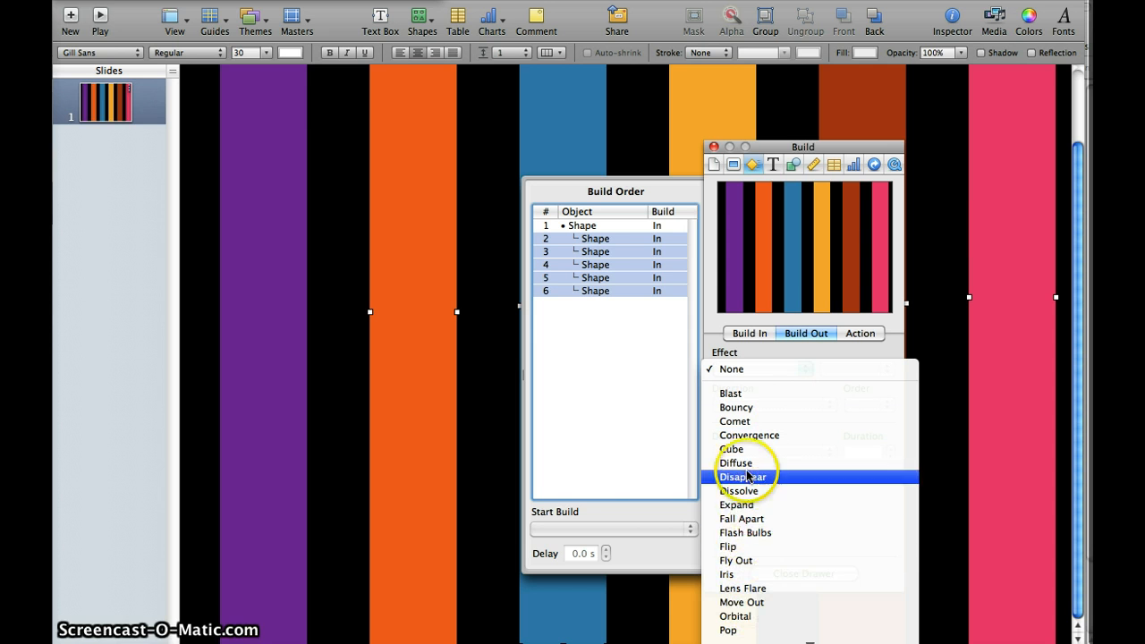
click(752, 549)
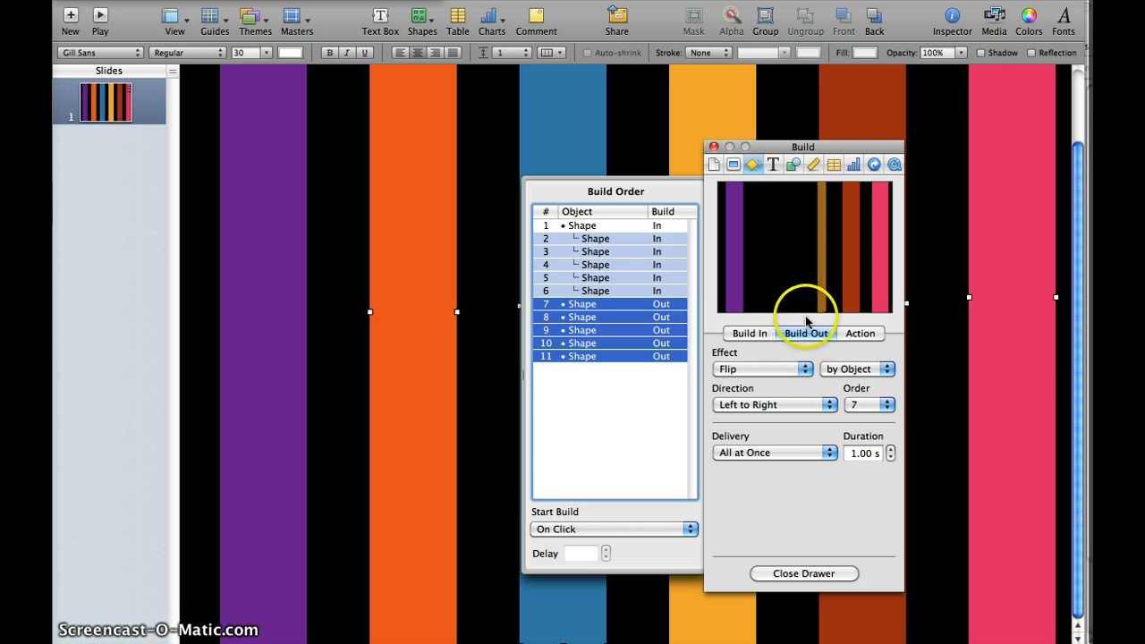
click(713, 147)
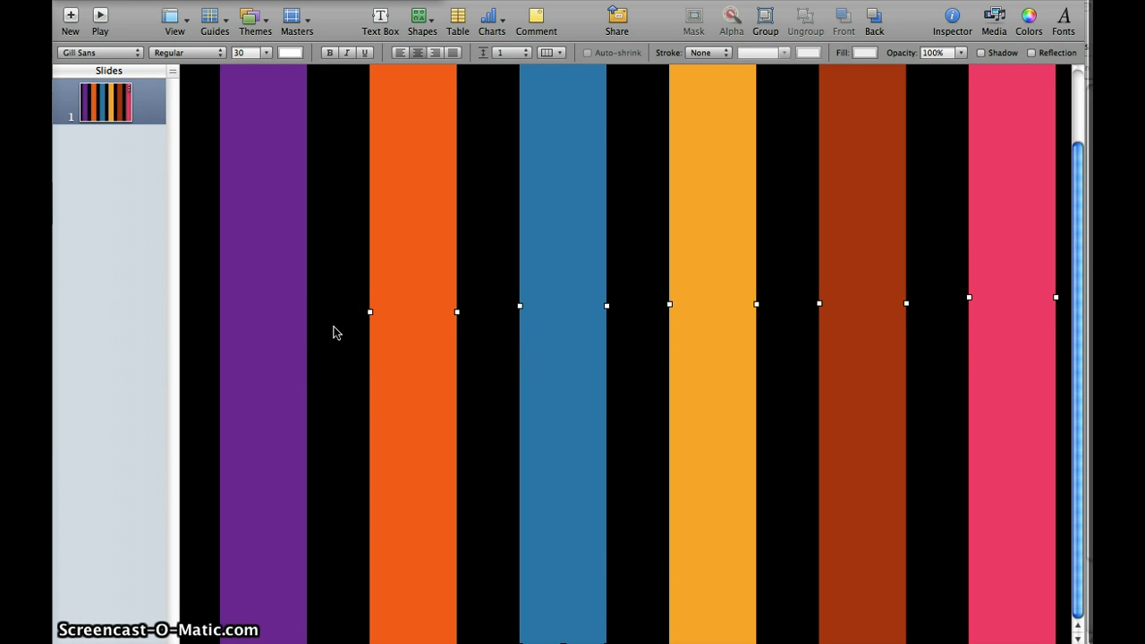
Step: Select all six bars together and give them the Pop build-out effect, after trying Move Out first
click(264, 326)
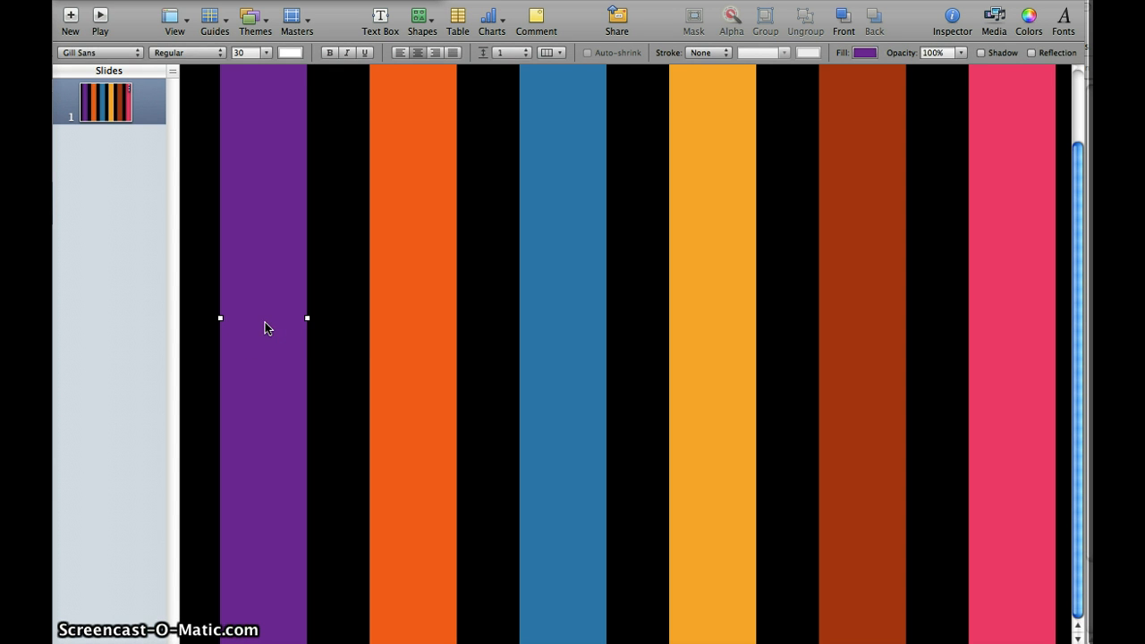
shift+click(429, 329)
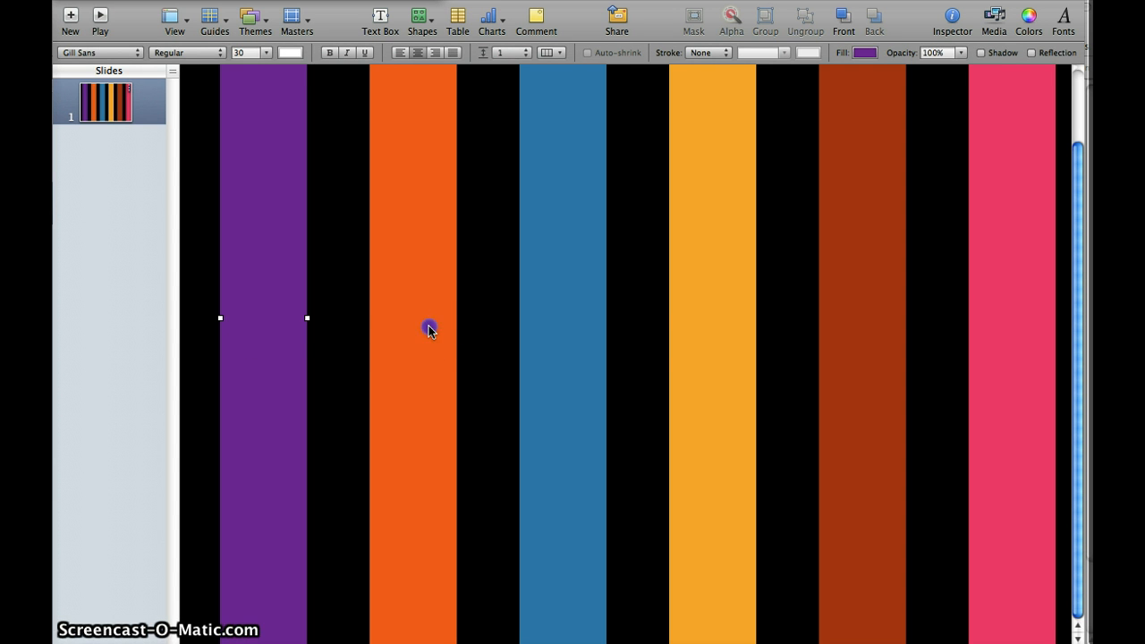
shift+click(572, 334)
shift+click(697, 343)
shift+click(861, 345)
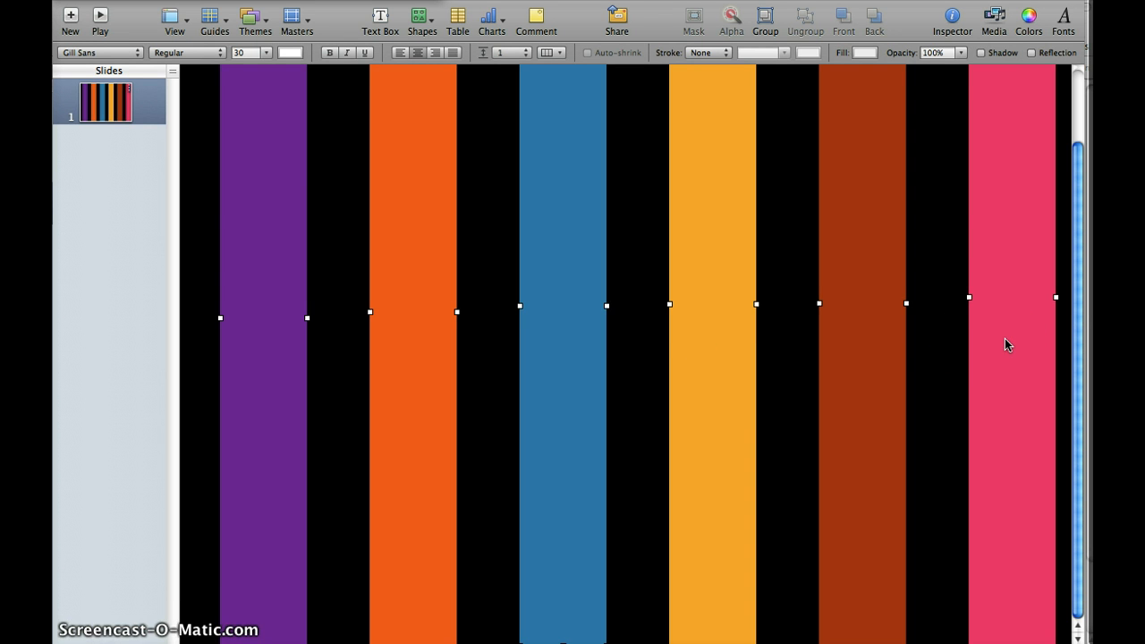
click(953, 20)
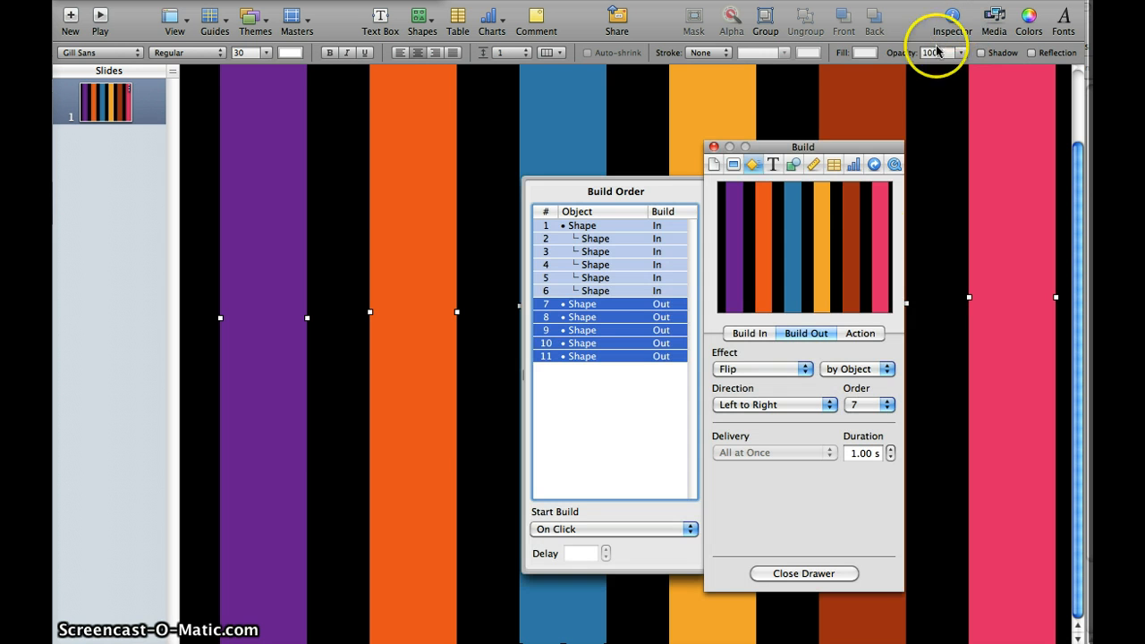
click(799, 332)
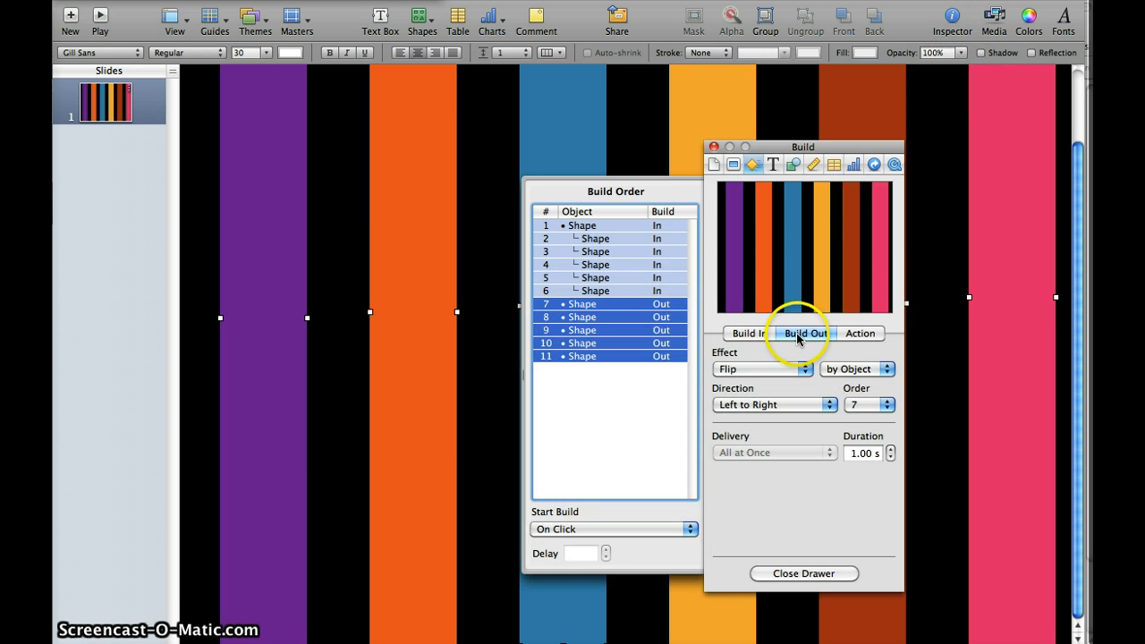
click(801, 369)
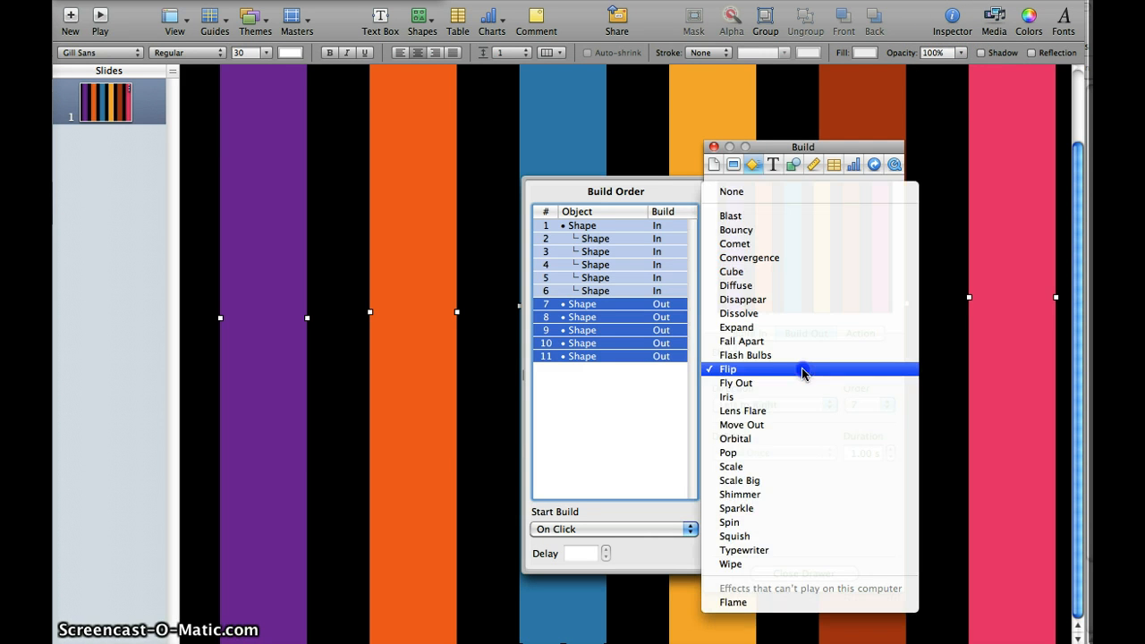
click(799, 425)
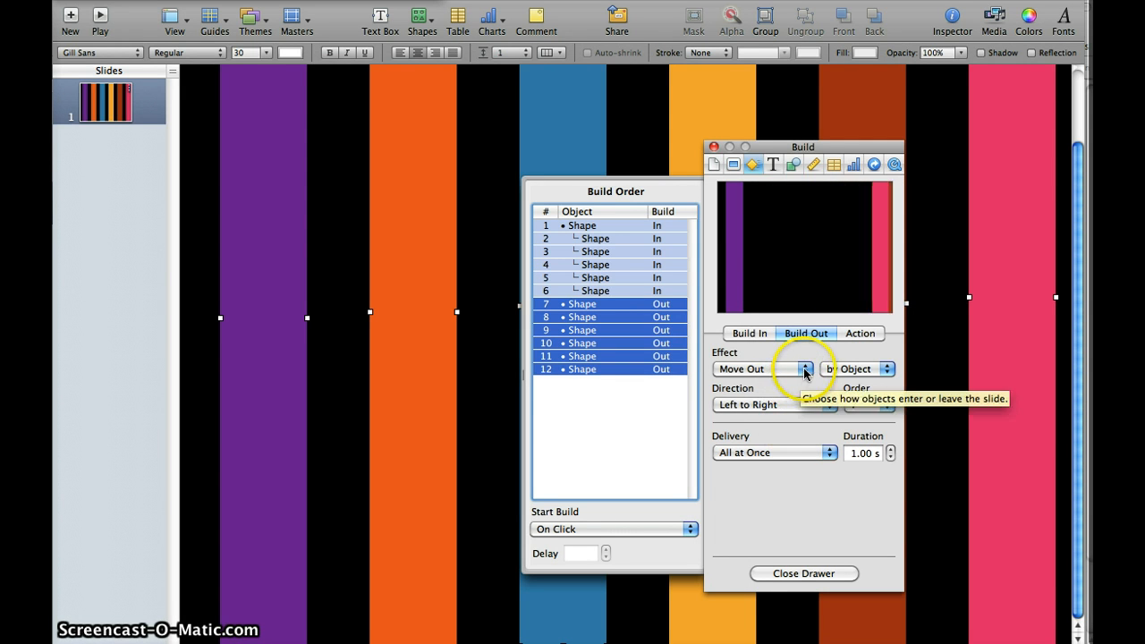
click(796, 376)
click(790, 401)
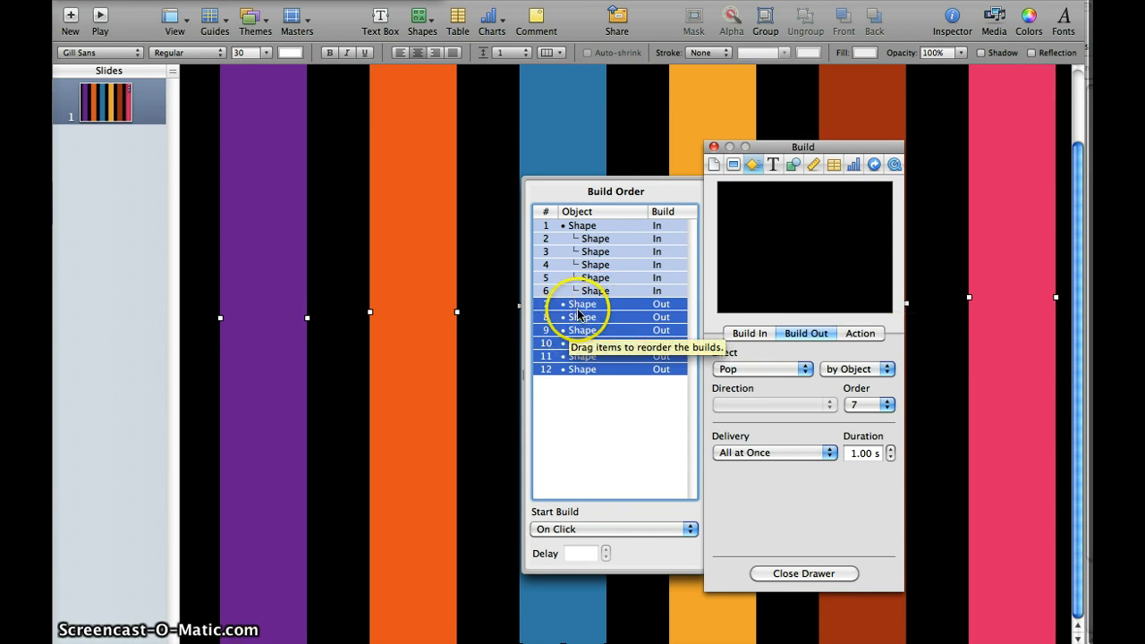
Step: Try to make all six build-outs start automatically after the prior build, then clear the selection
click(688, 530)
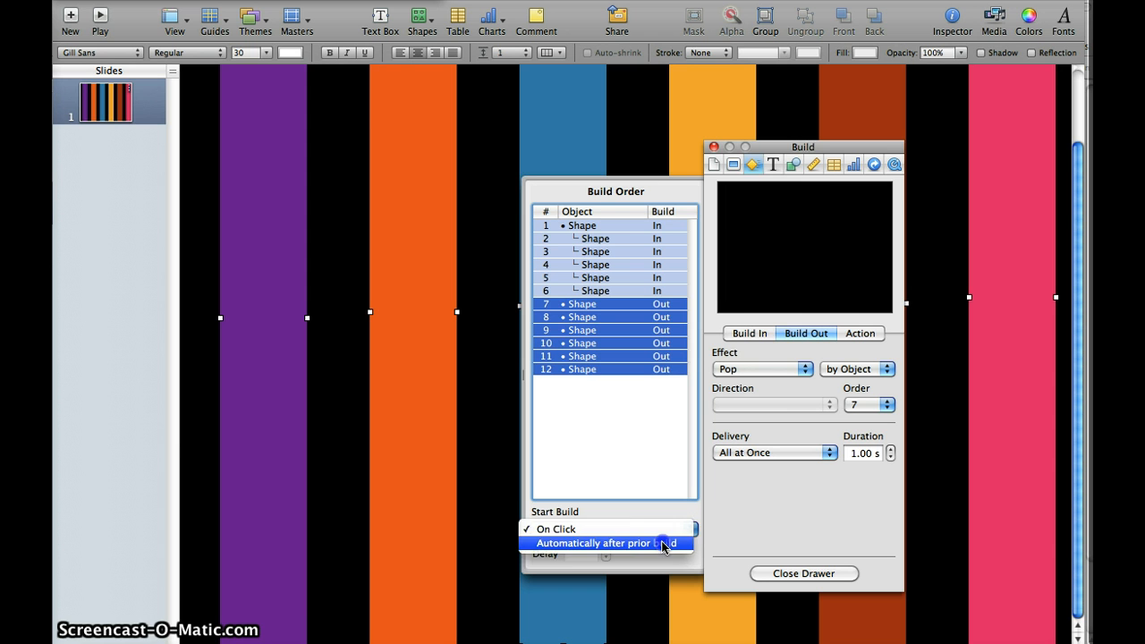
click(662, 543)
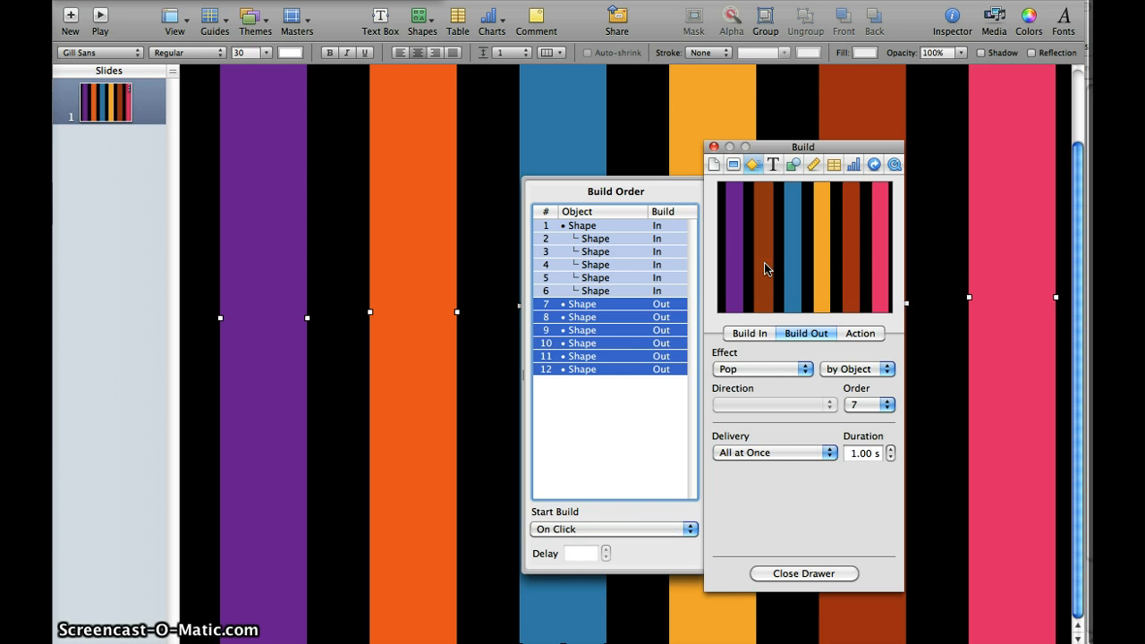
click(764, 262)
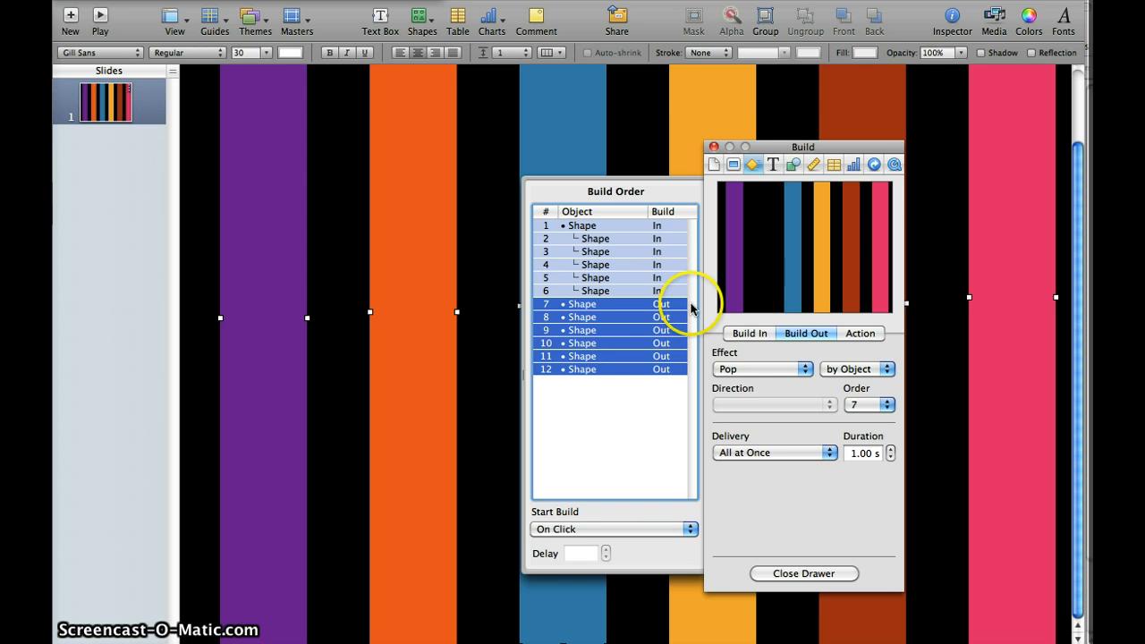
click(605, 431)
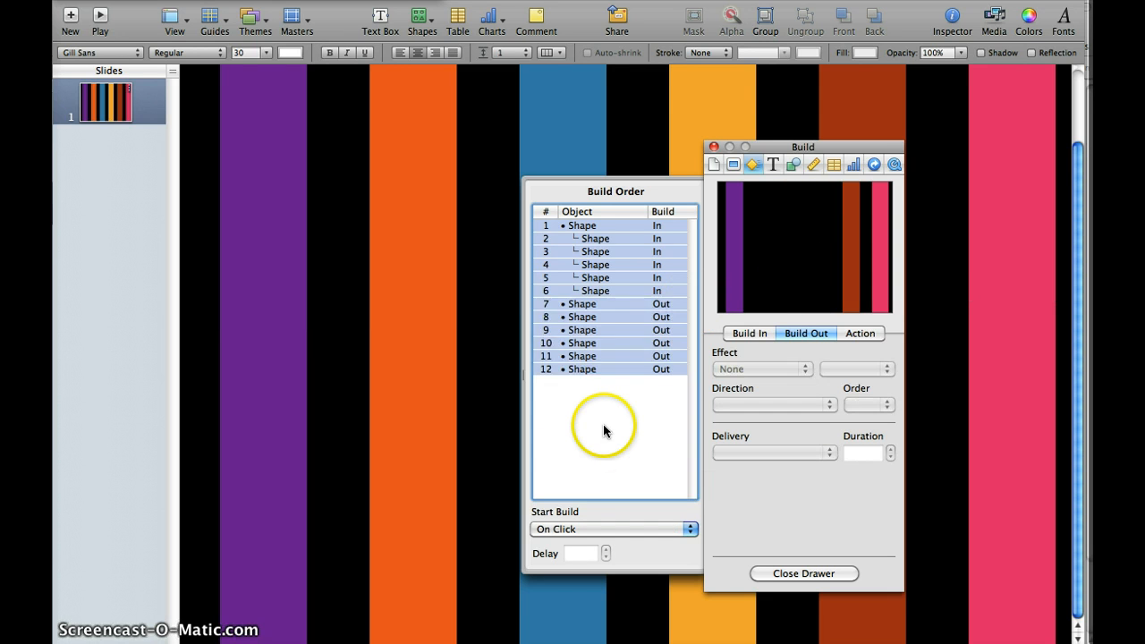
Step: Set build-outs 8 through 12 in the build order to start automatically with the prior build
click(589, 318)
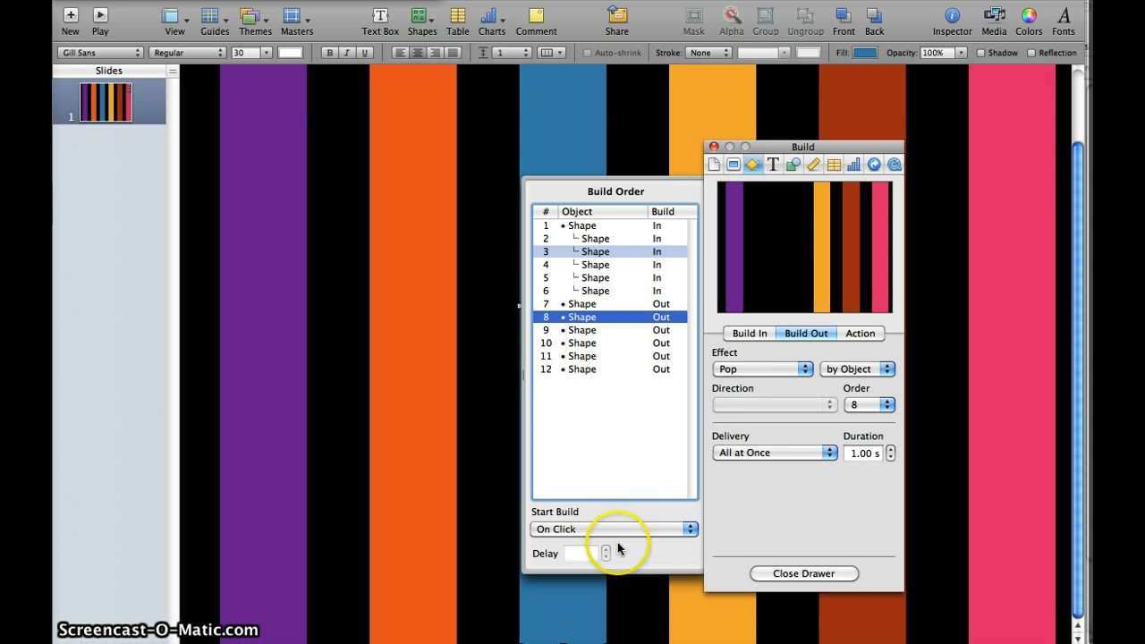
shift+click(594, 369)
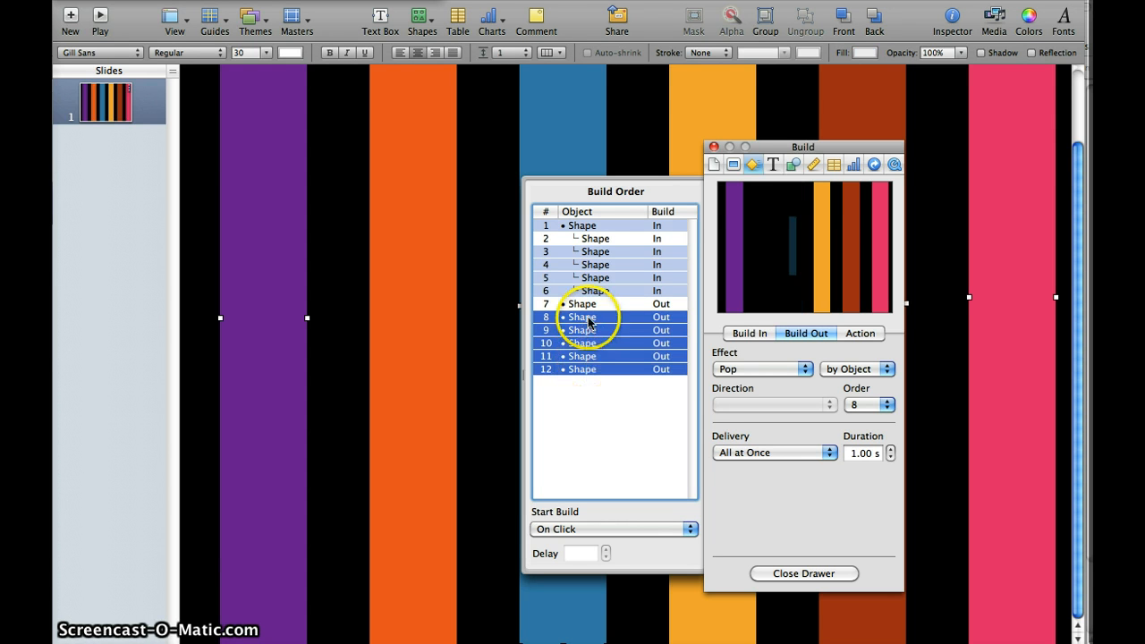
click(653, 528)
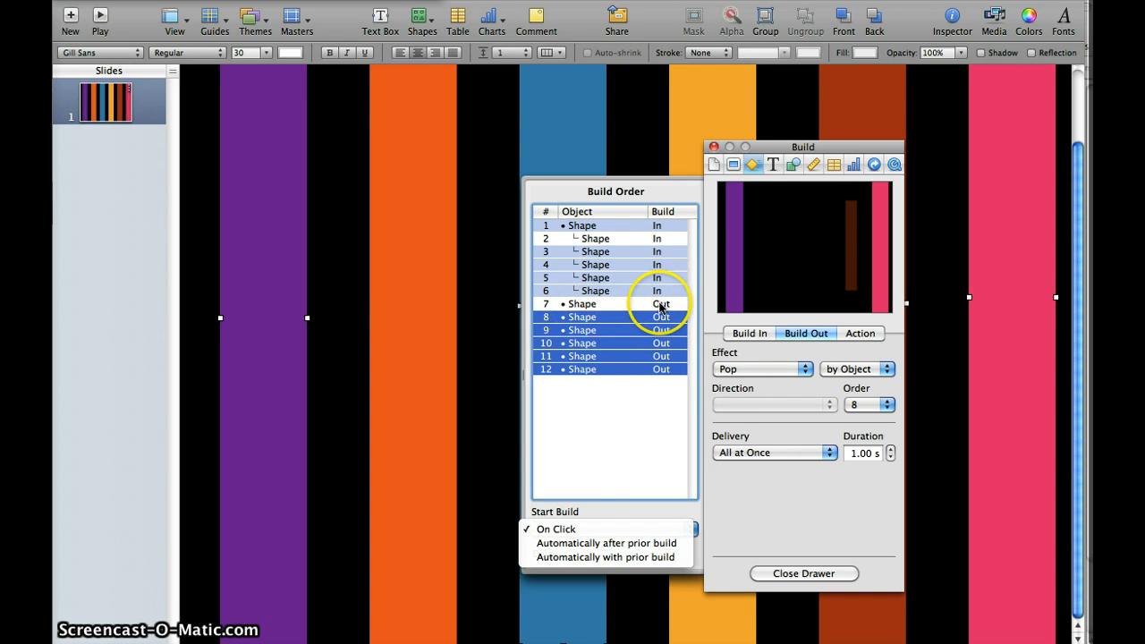
click(637, 557)
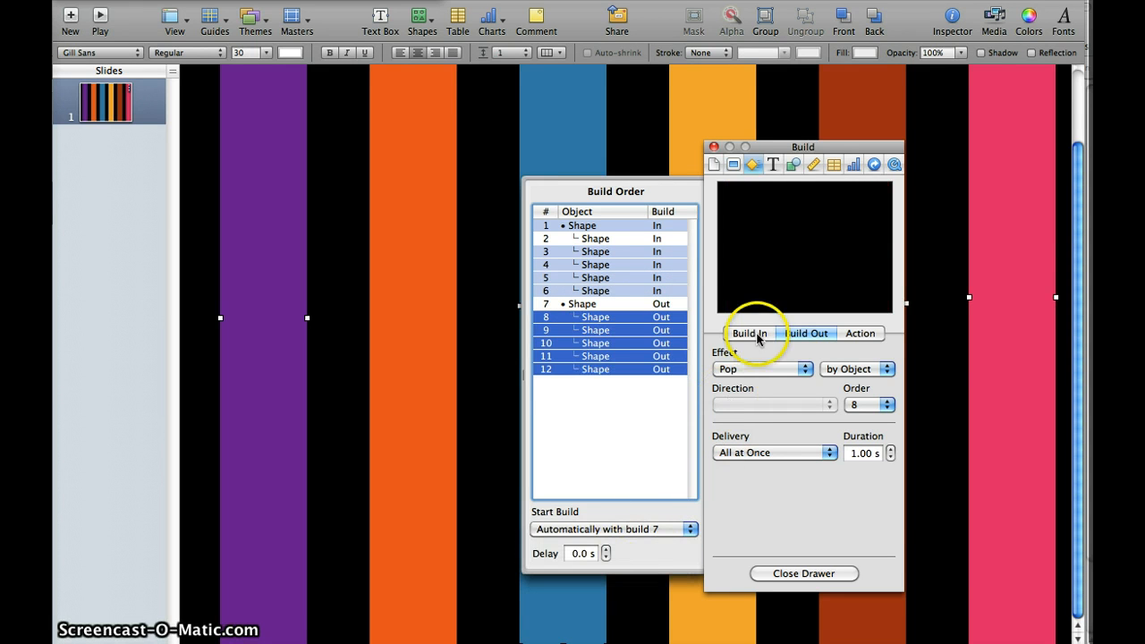
Step: Change build-outs 8 through 12 to the Fall Apart effect, after trying Scale Big and Shimmer
click(803, 369)
click(794, 396)
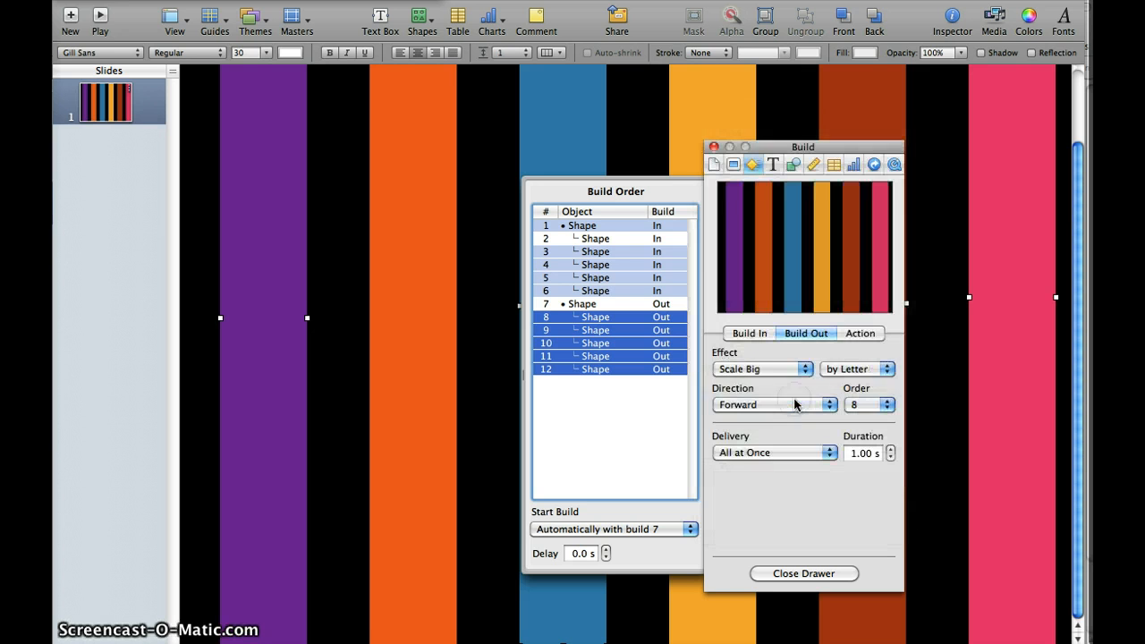
click(798, 368)
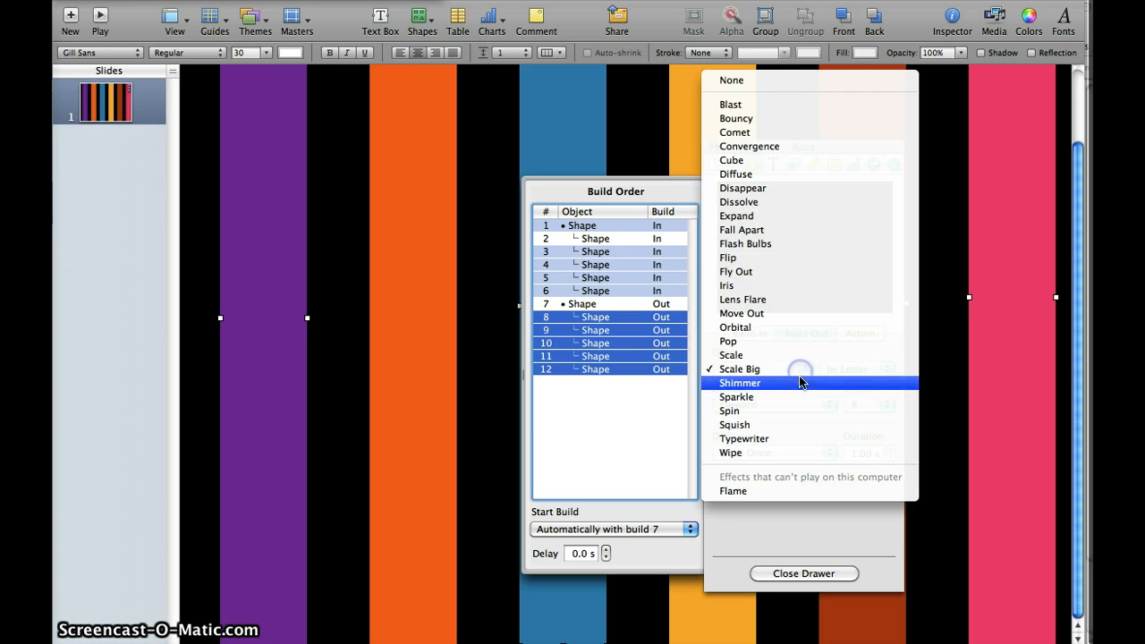
click(798, 385)
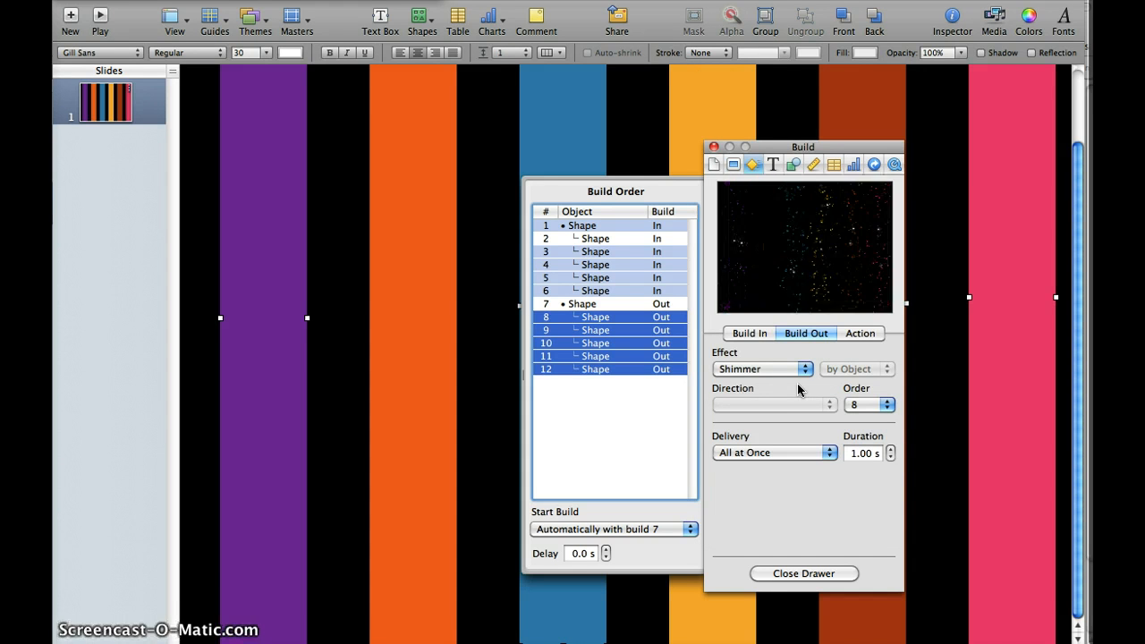
click(748, 371)
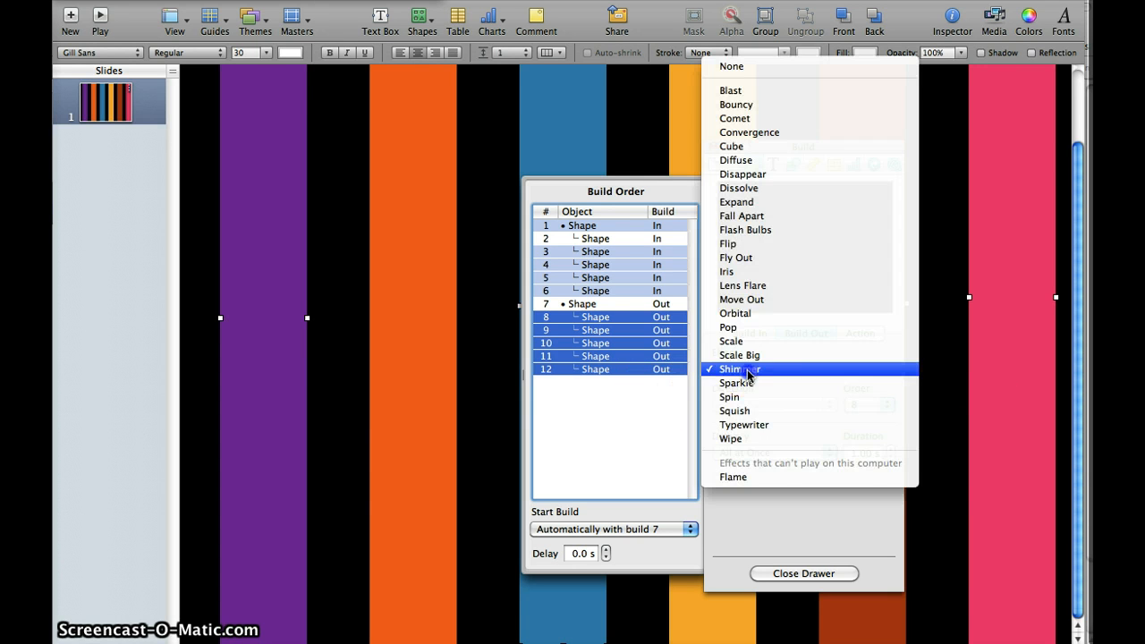
click(767, 217)
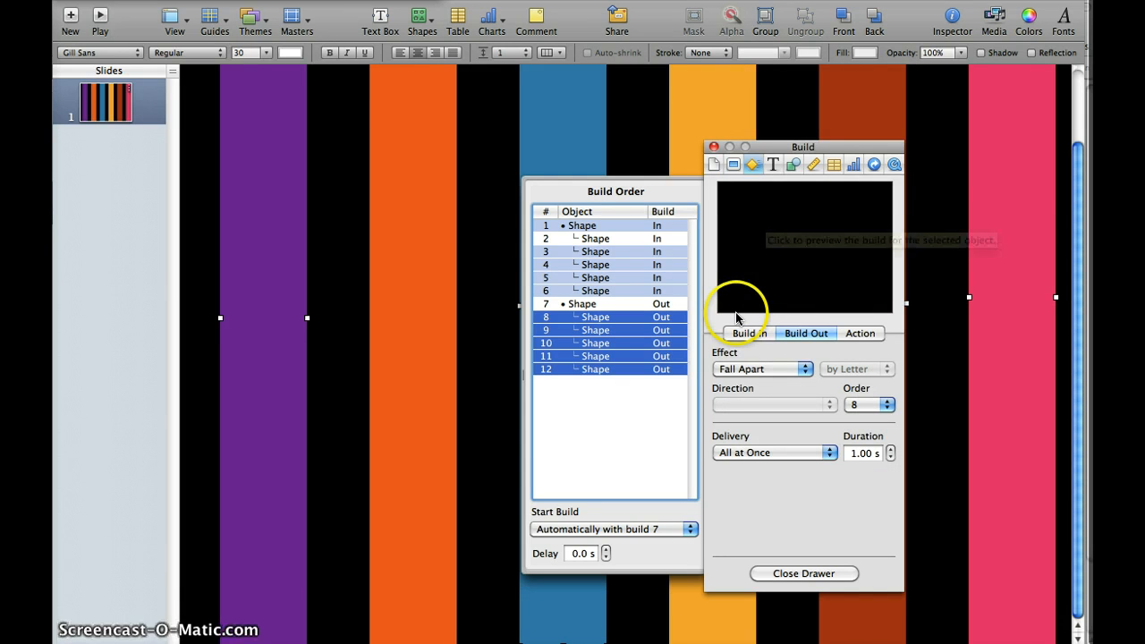
Step: Give the orange bar's build-out, number 7 in the build order, the Fall Apart effect after trying Move Out
click(621, 308)
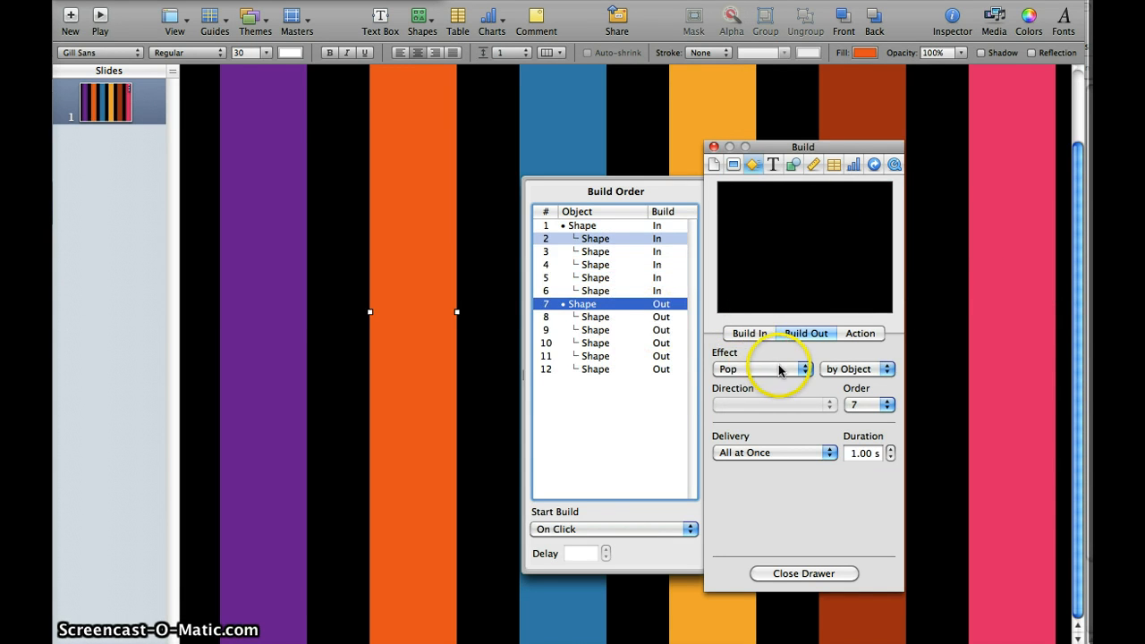
click(668, 318)
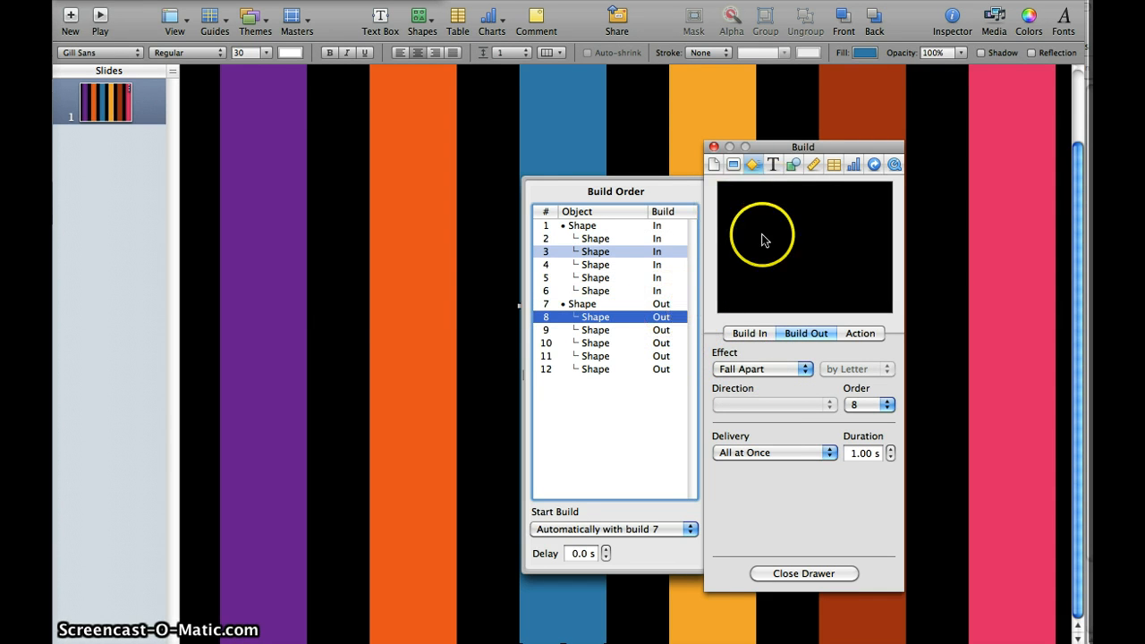
click(667, 305)
click(735, 367)
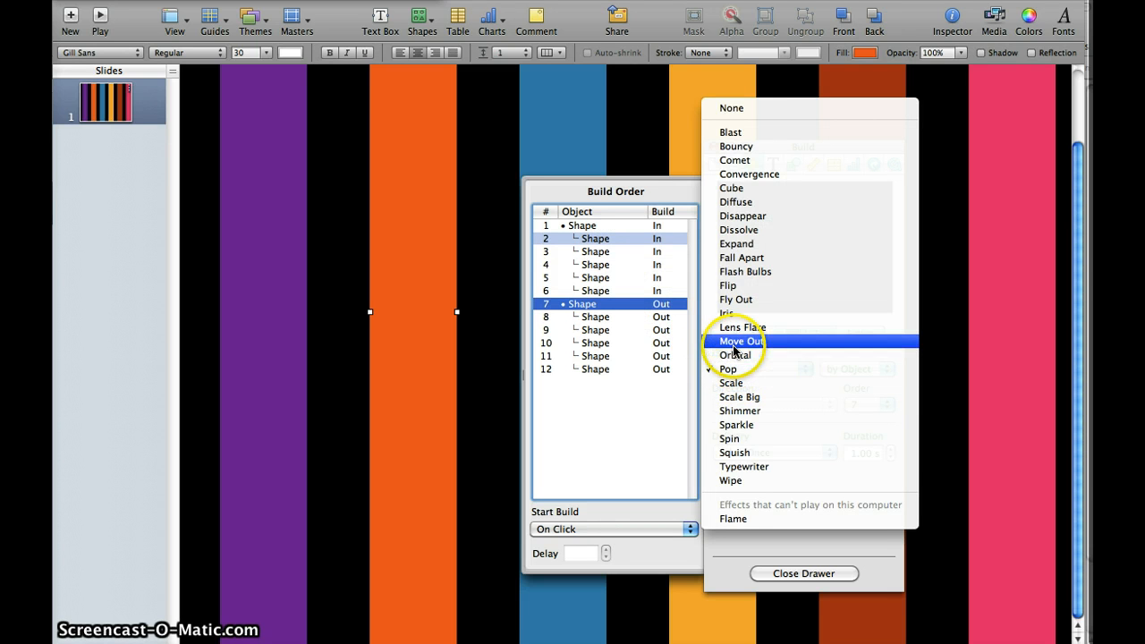
click(733, 345)
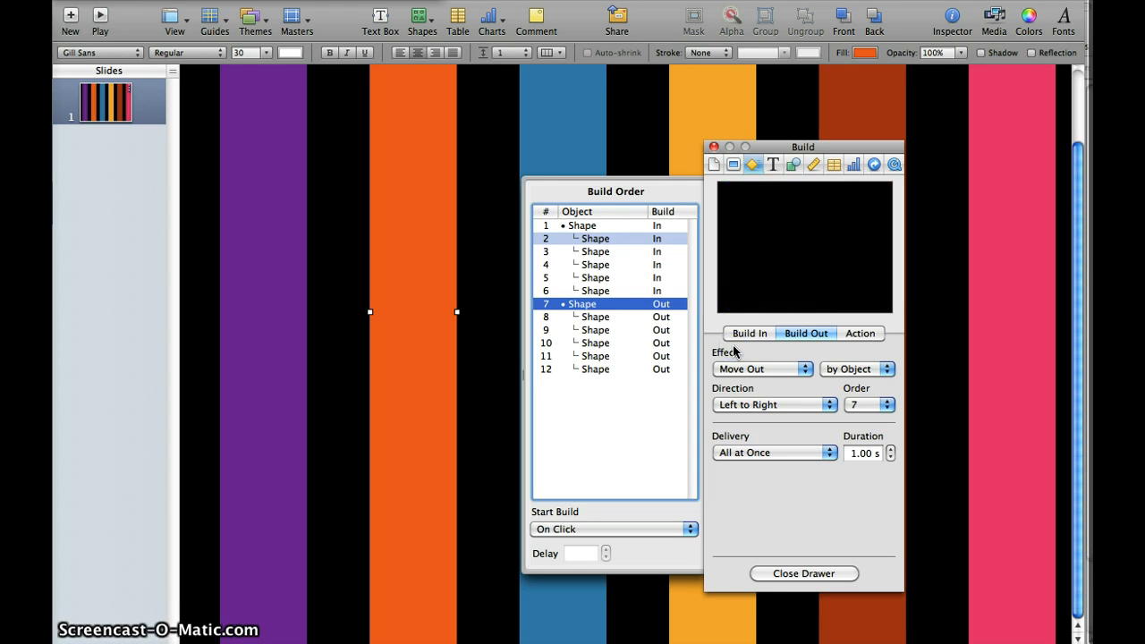
click(729, 366)
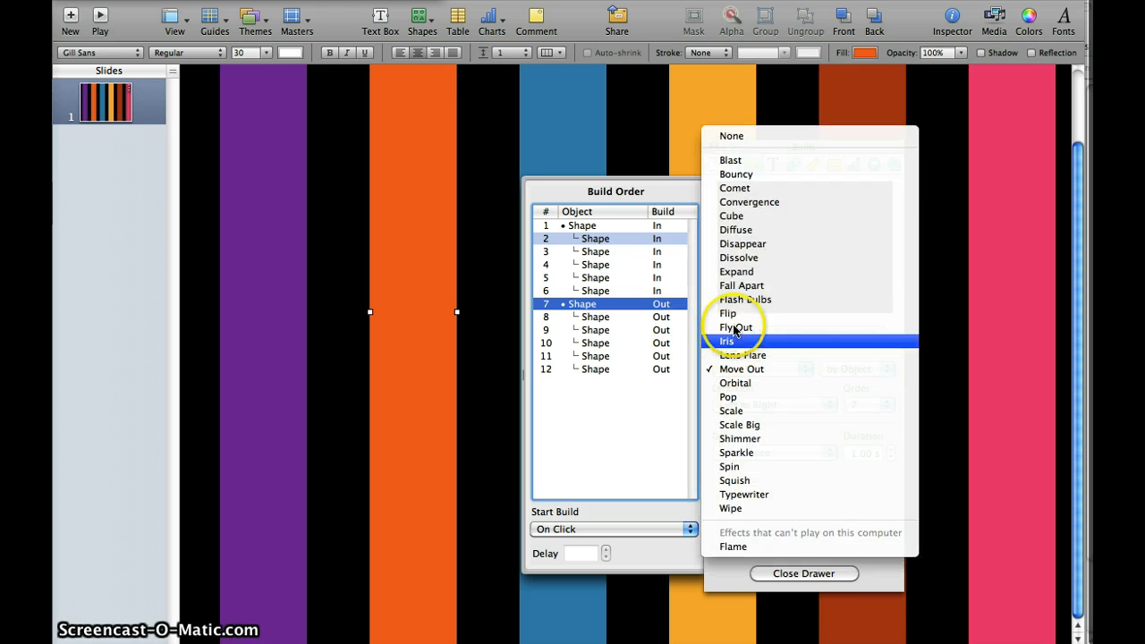
click(735, 287)
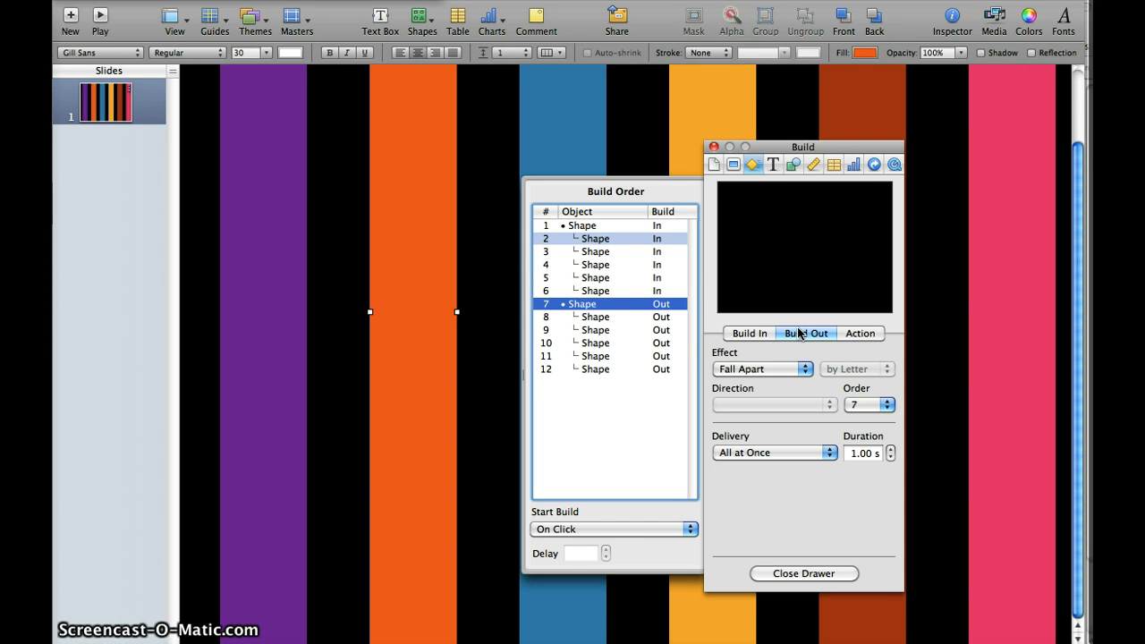
click(389, 218)
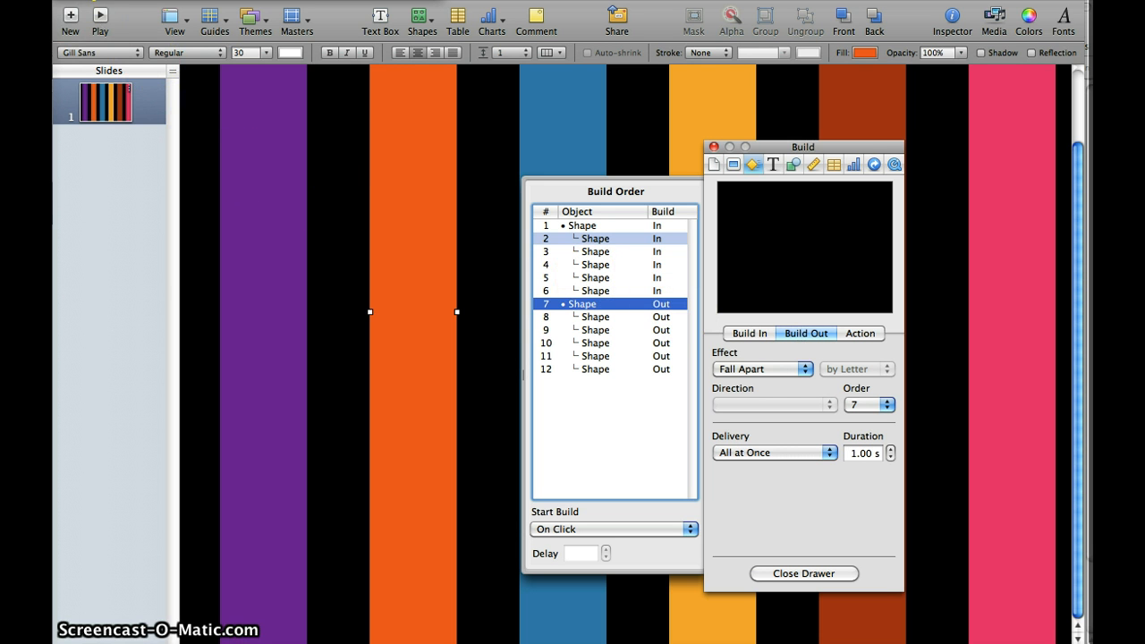
Step: Add a second slide, delete its title and body placeholders, and close the build order drawer
click(71, 17)
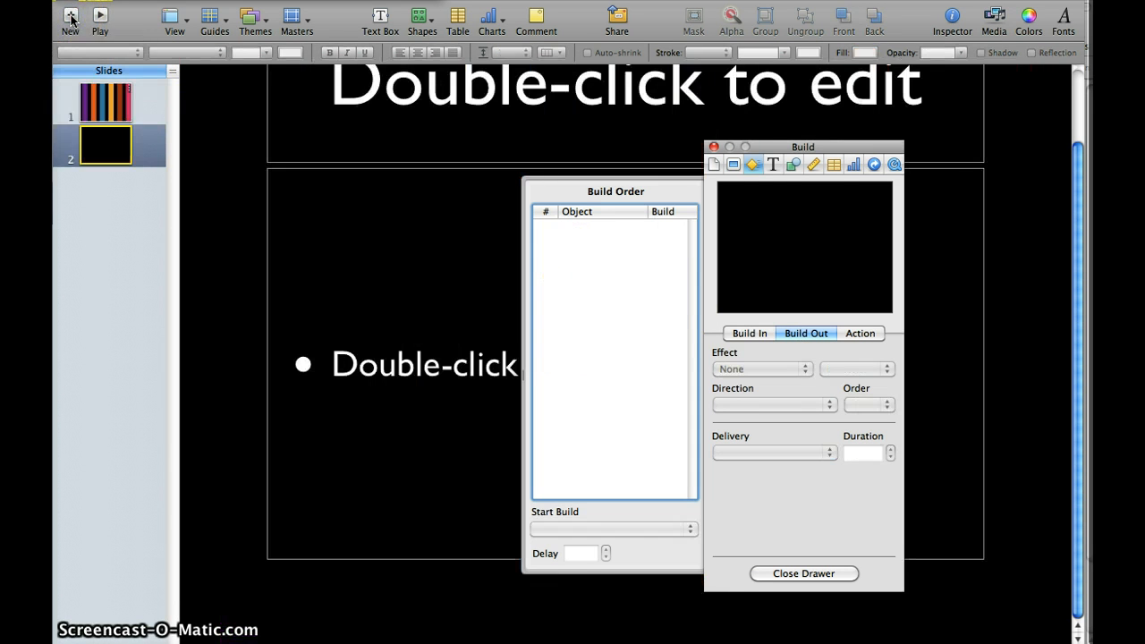
click(355, 113)
key(Delete)
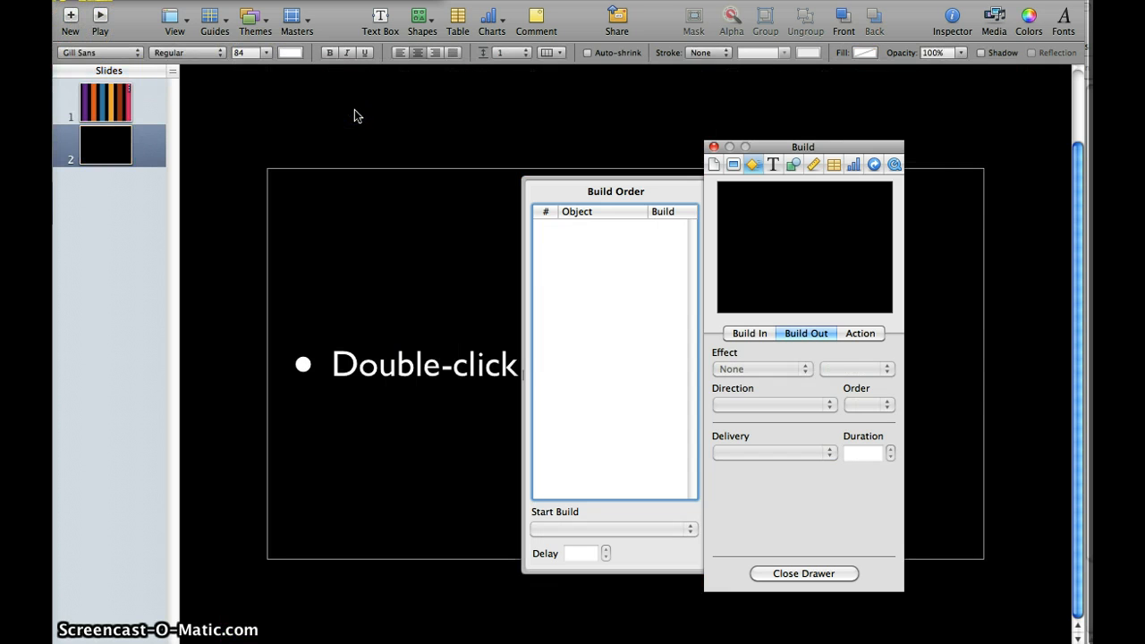
click(371, 234)
key(Delete)
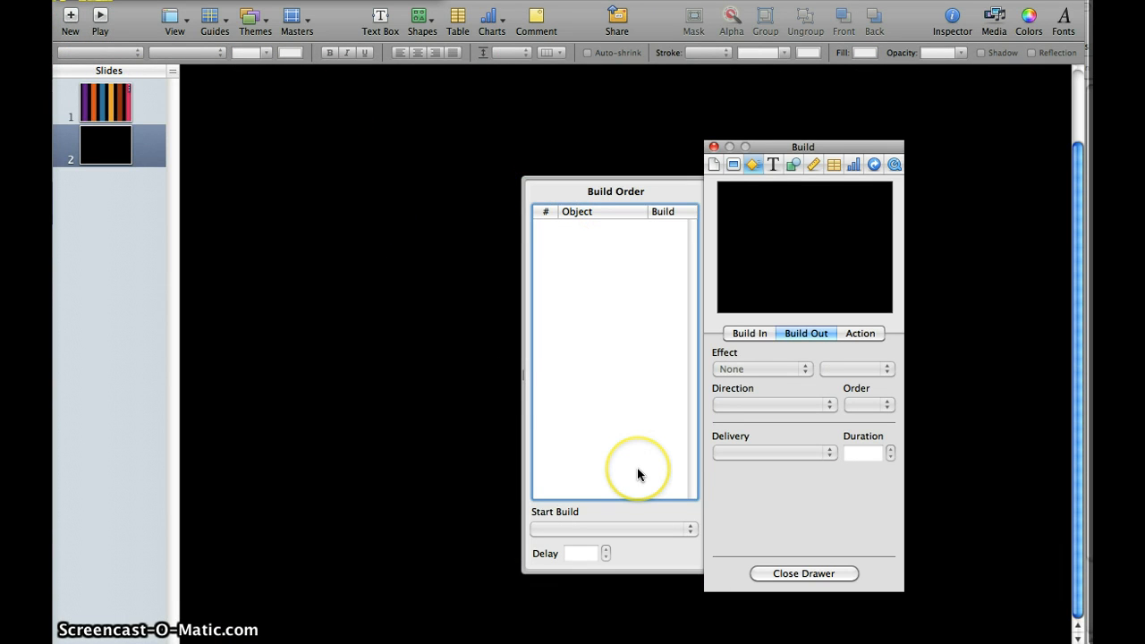
click(774, 572)
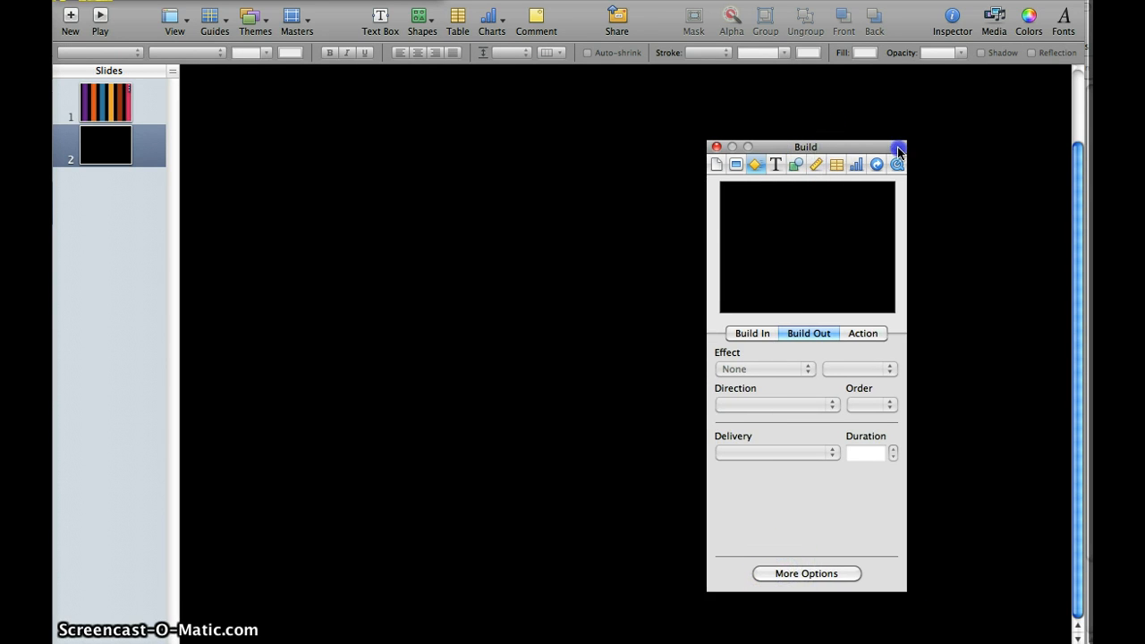
drag(899, 151, 961, 157)
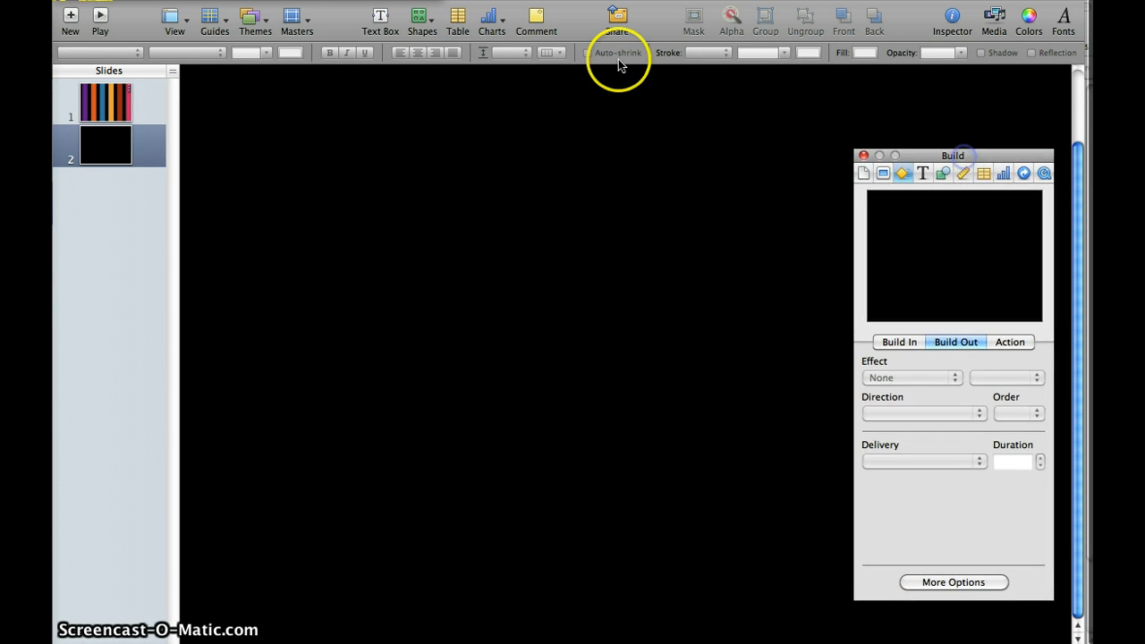
Step: Insert a square in the lower-left area of slide 2, enlarge it, and fill it with dark purple
click(420, 24)
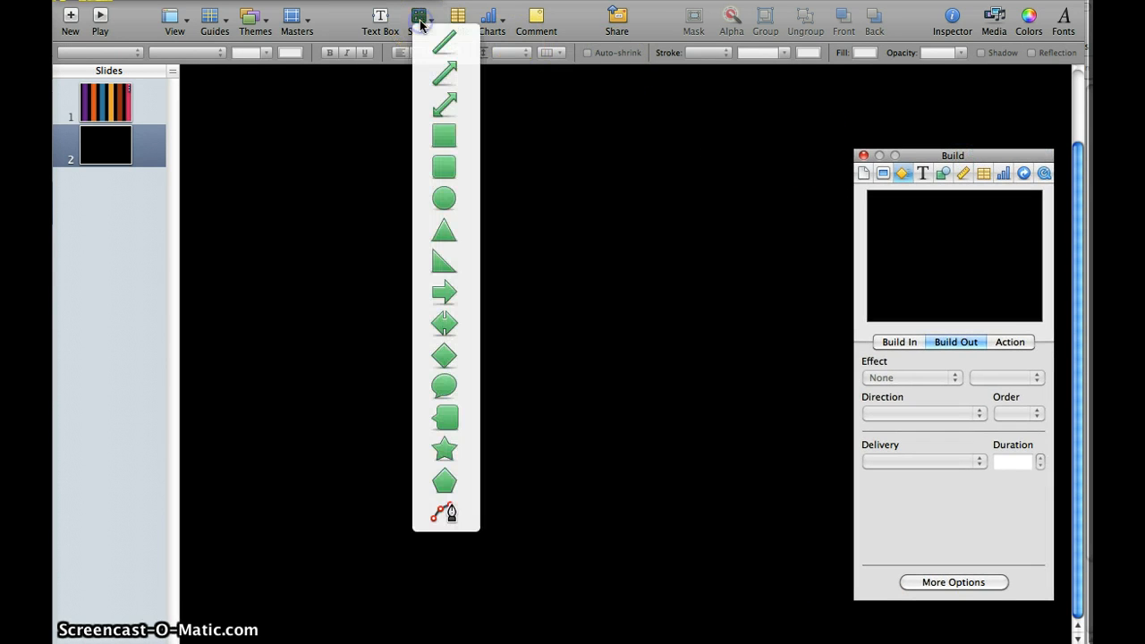
click(439, 137)
click(603, 329)
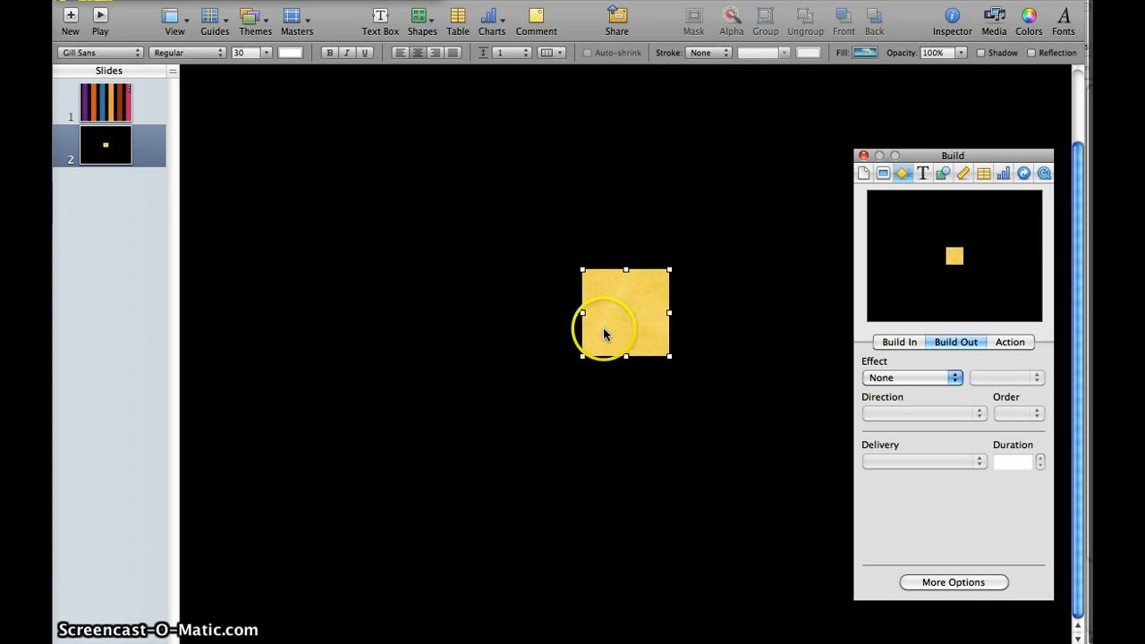
drag(520, 377, 276, 545)
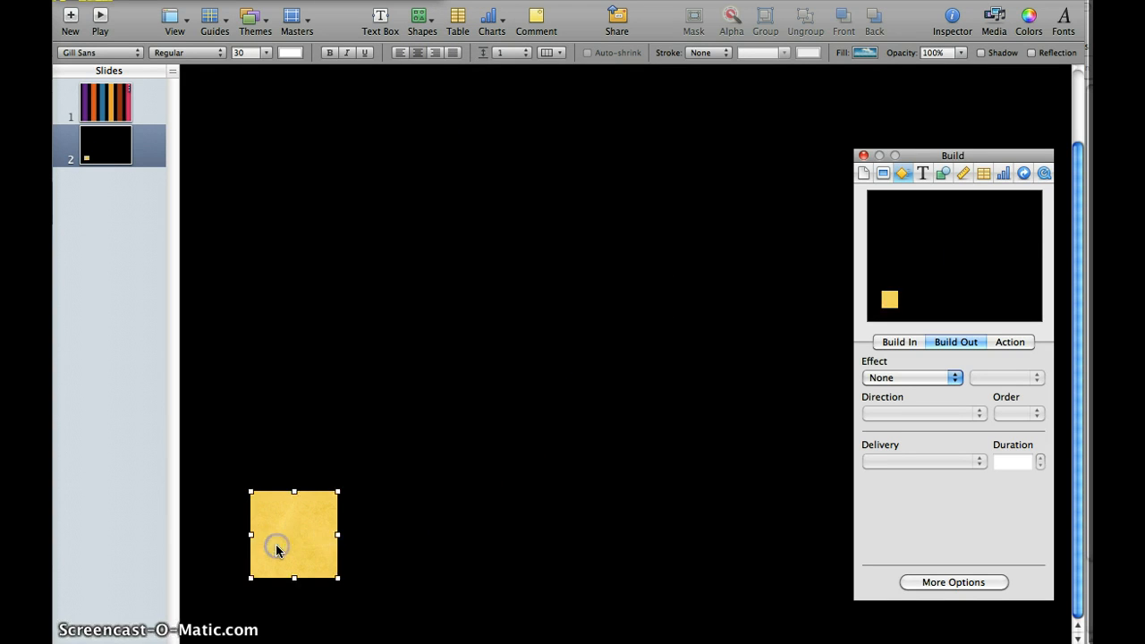
click(329, 535)
drag(337, 491, 393, 446)
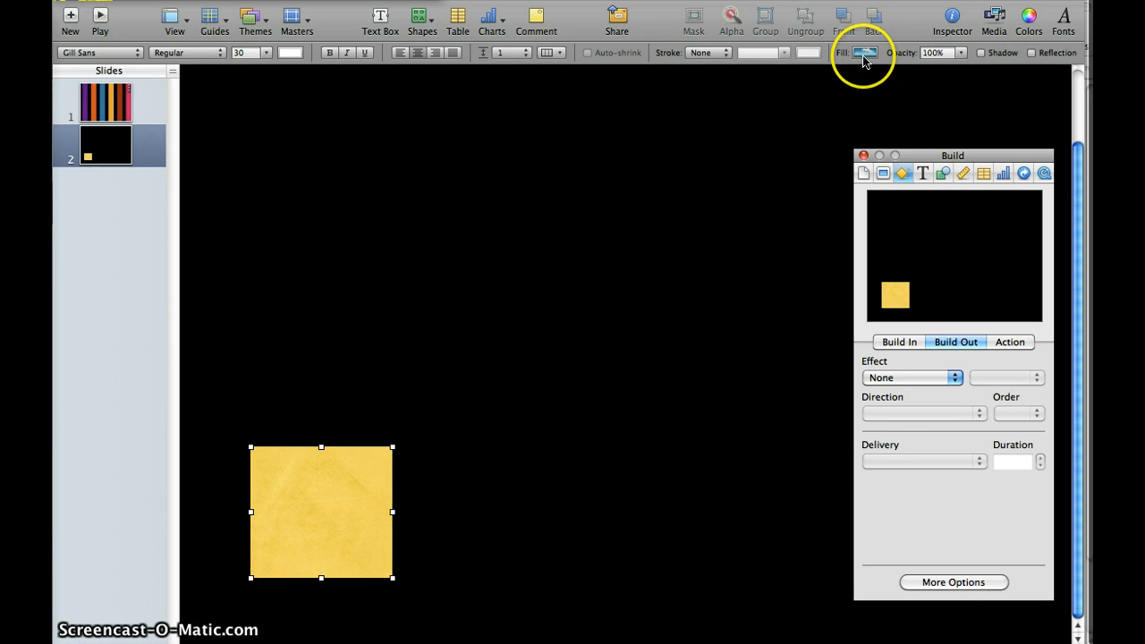
click(864, 51)
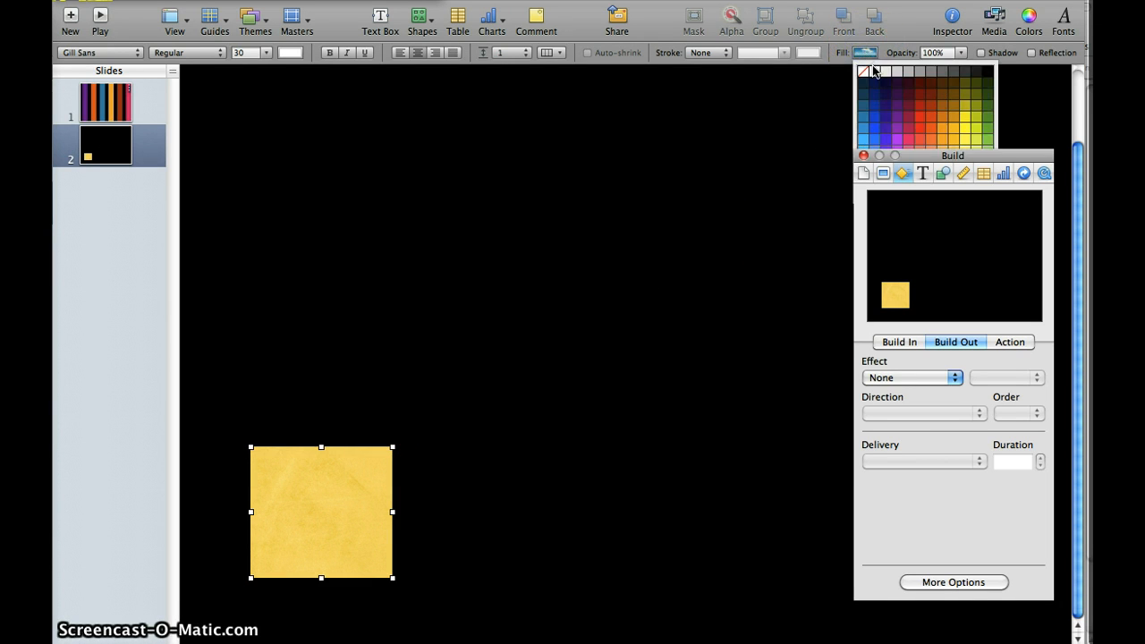
click(899, 99)
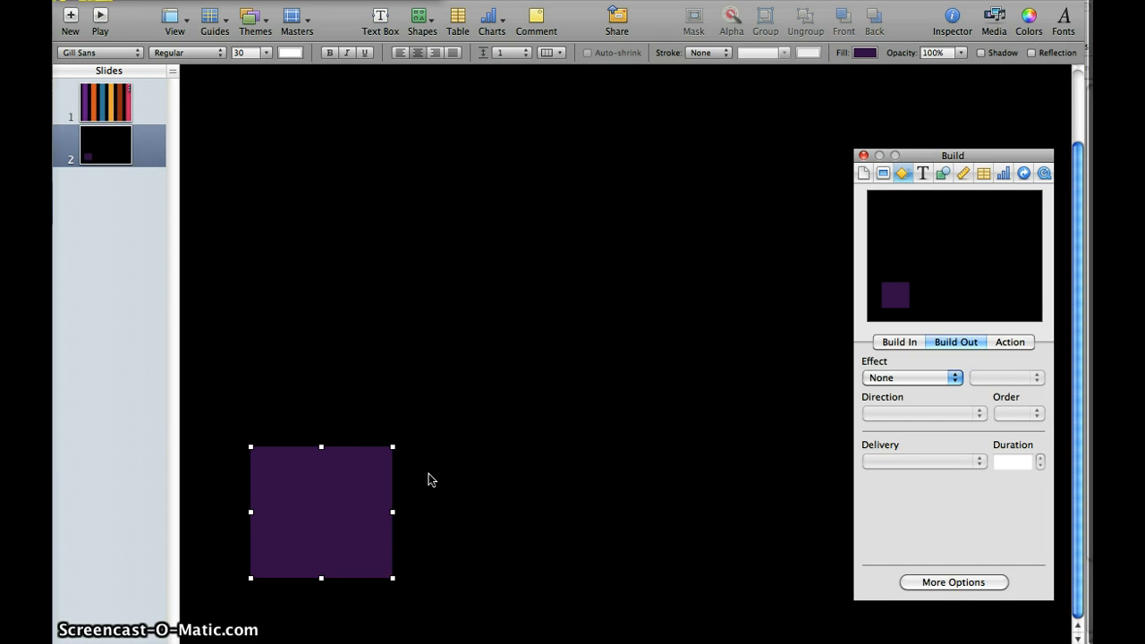
Step: Duplicate the purple square twice into an evenly spaced row, filling the middle copy orange and the far-right copy yellow
key(super+d)
drag(383, 491, 677, 481)
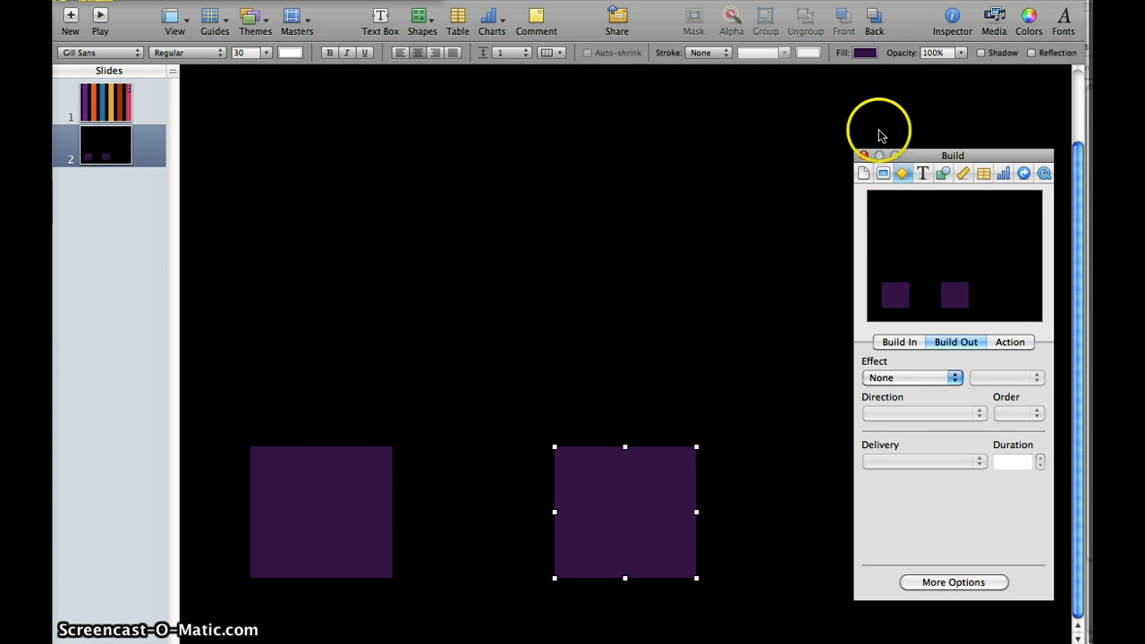
click(866, 53)
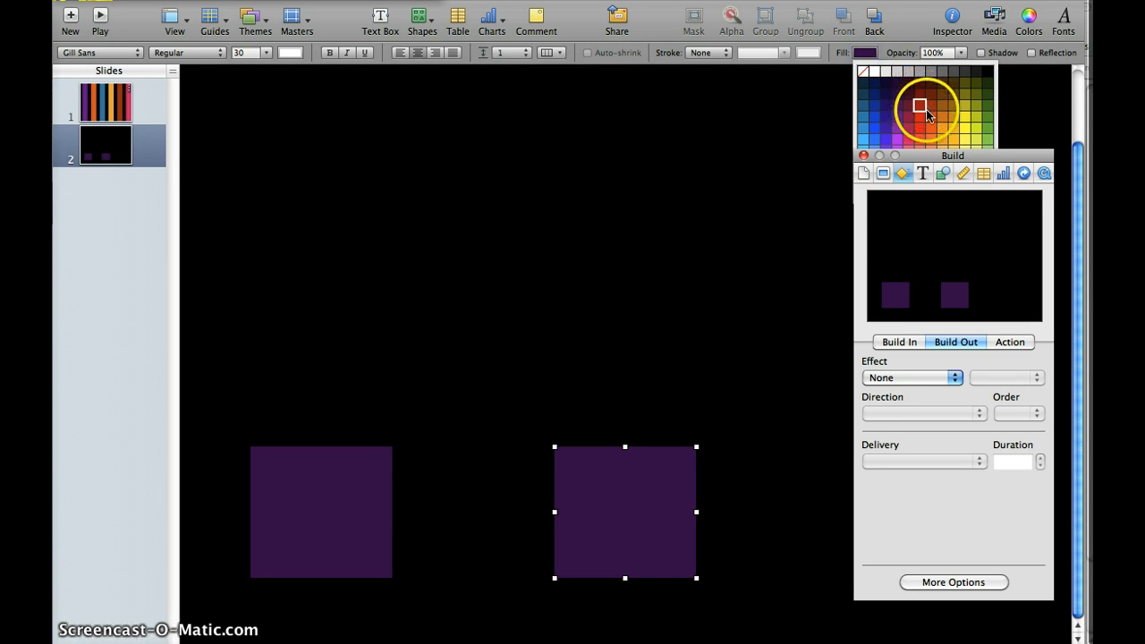
click(927, 117)
click(805, 313)
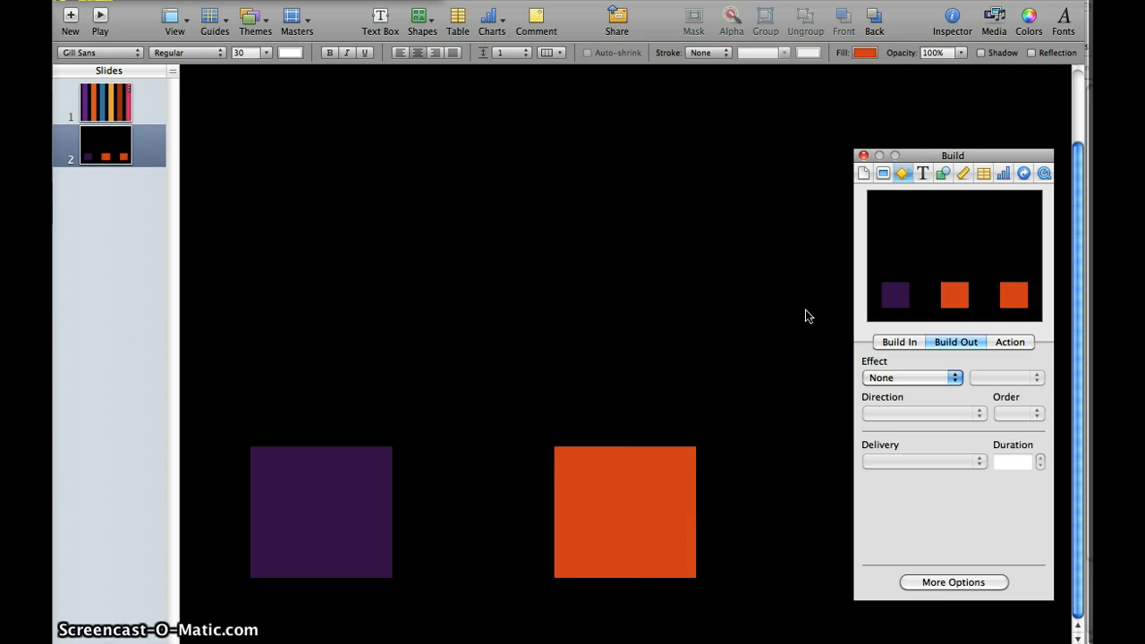
click(864, 53)
click(961, 115)
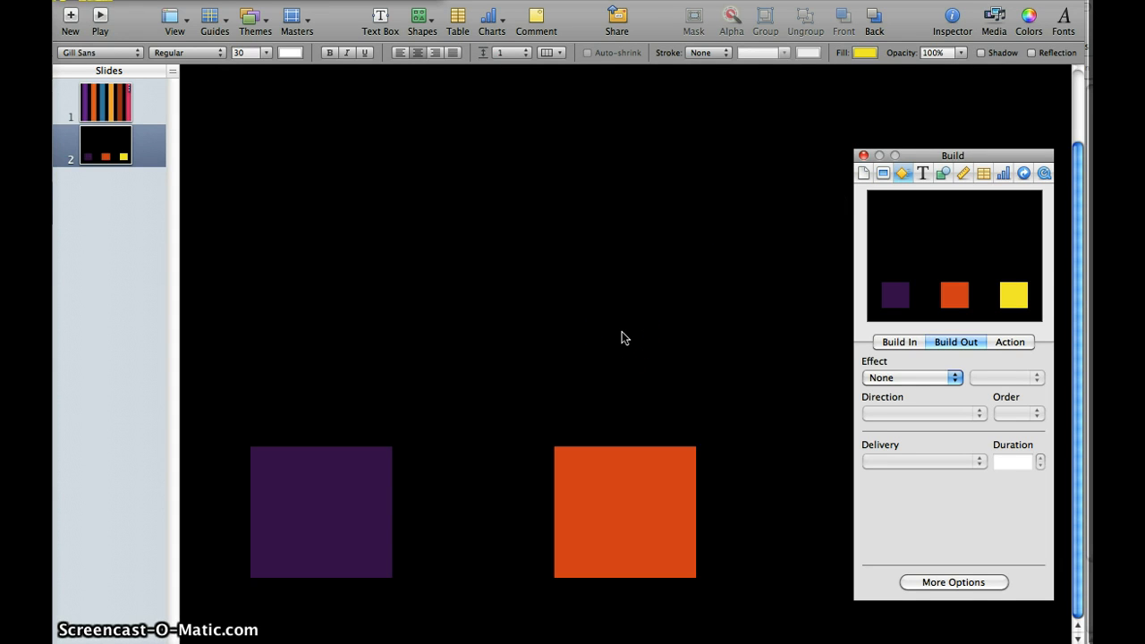
Step: Show the slide transition settings and duplicate slide 2 to make slide 3
click(883, 176)
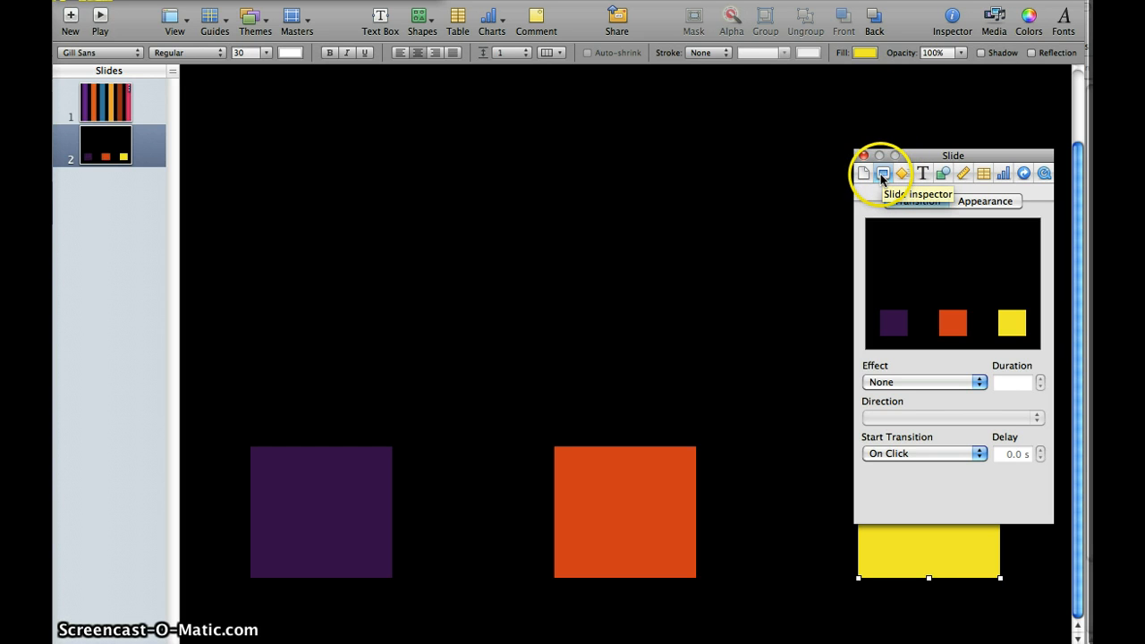
click(884, 180)
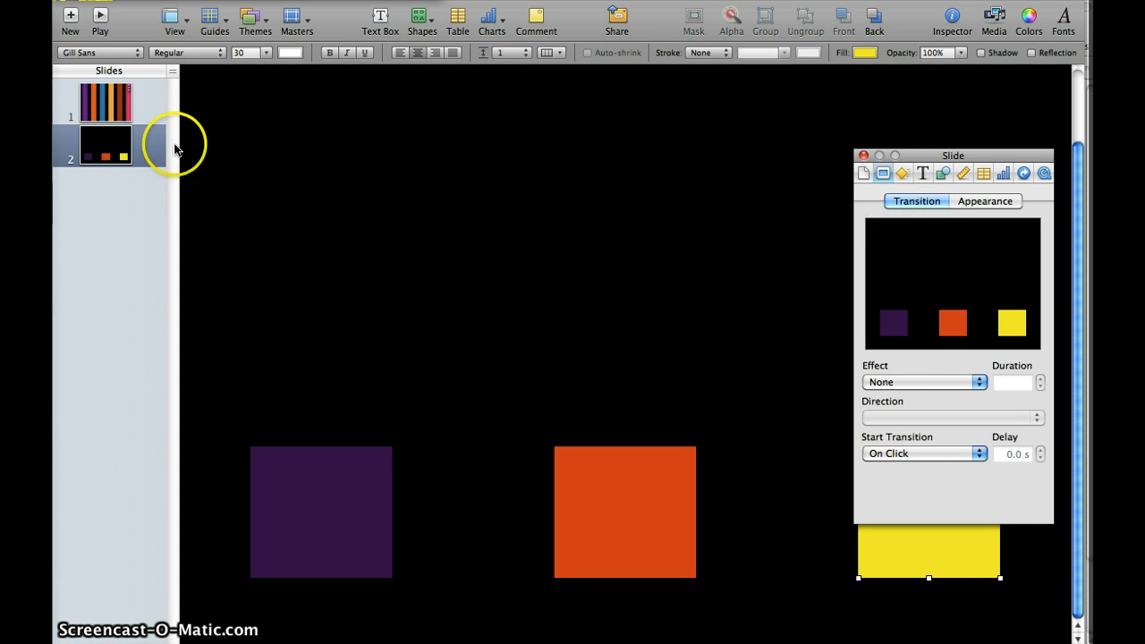
click(106, 149)
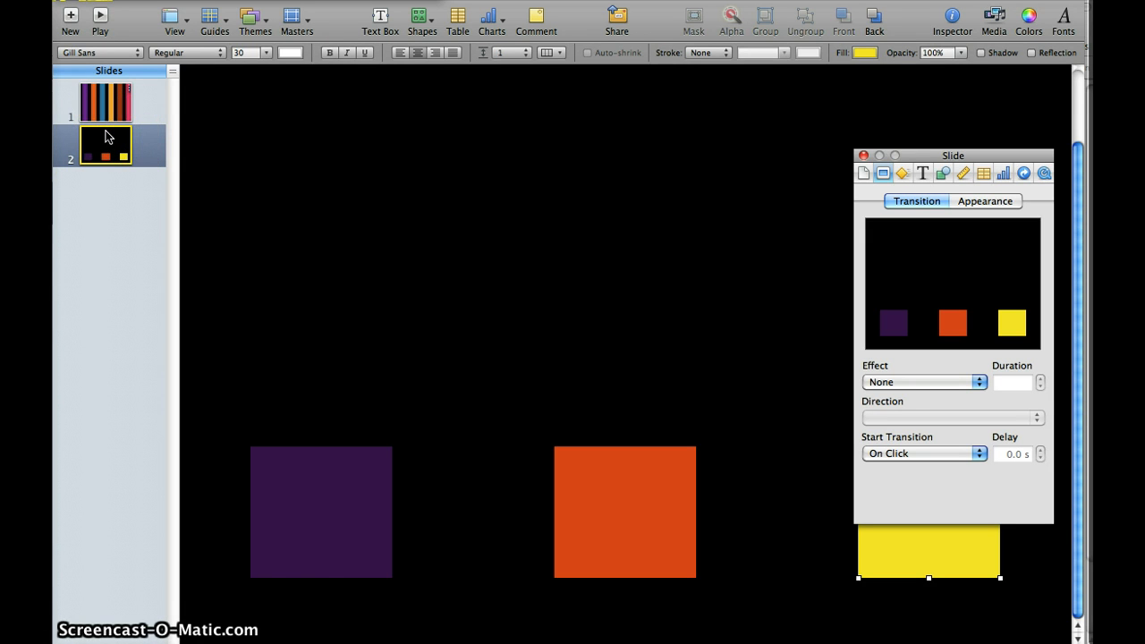
key(super+d)
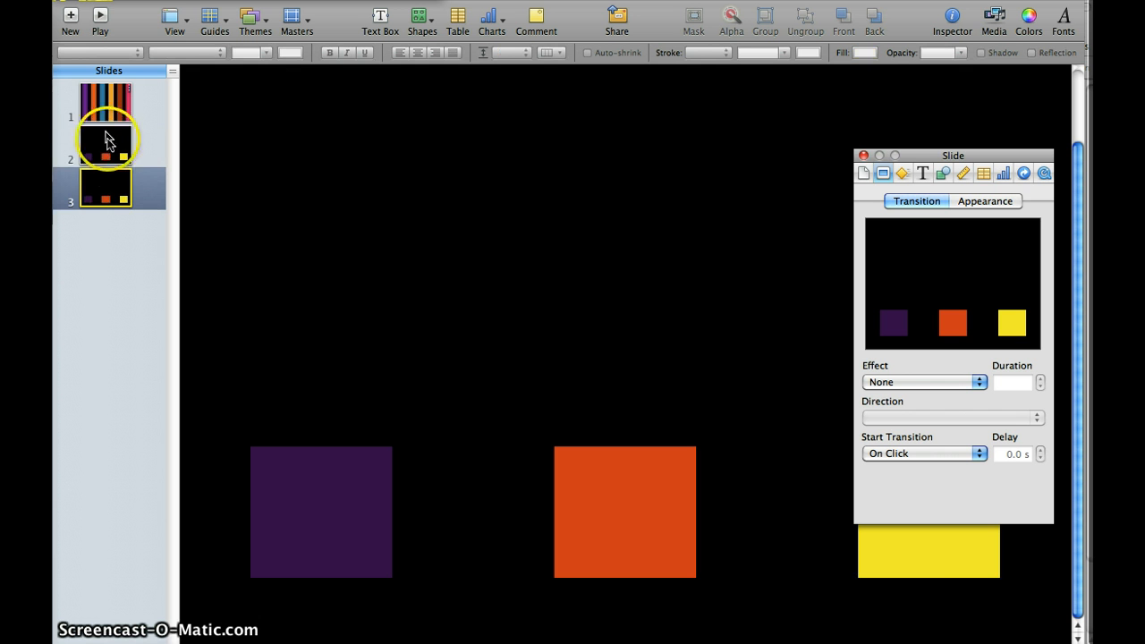
click(100, 187)
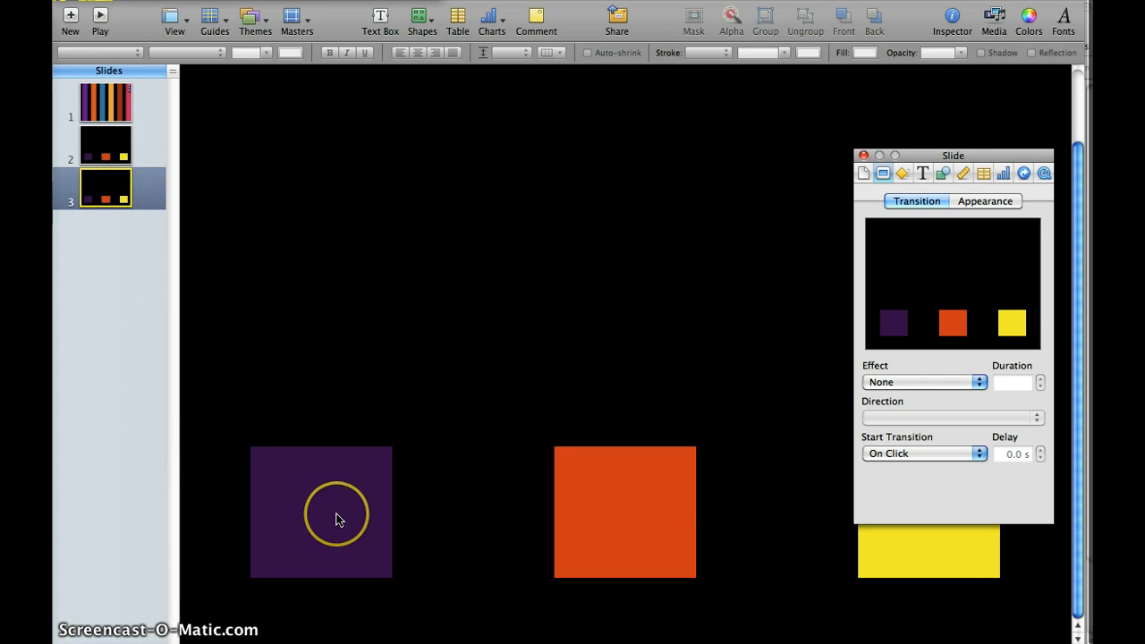
Step: On slide 3, move the squares to a row near the slide's top, ordered orange, yellow, purple, and shrink each one
drag(336, 519, 1008, 274)
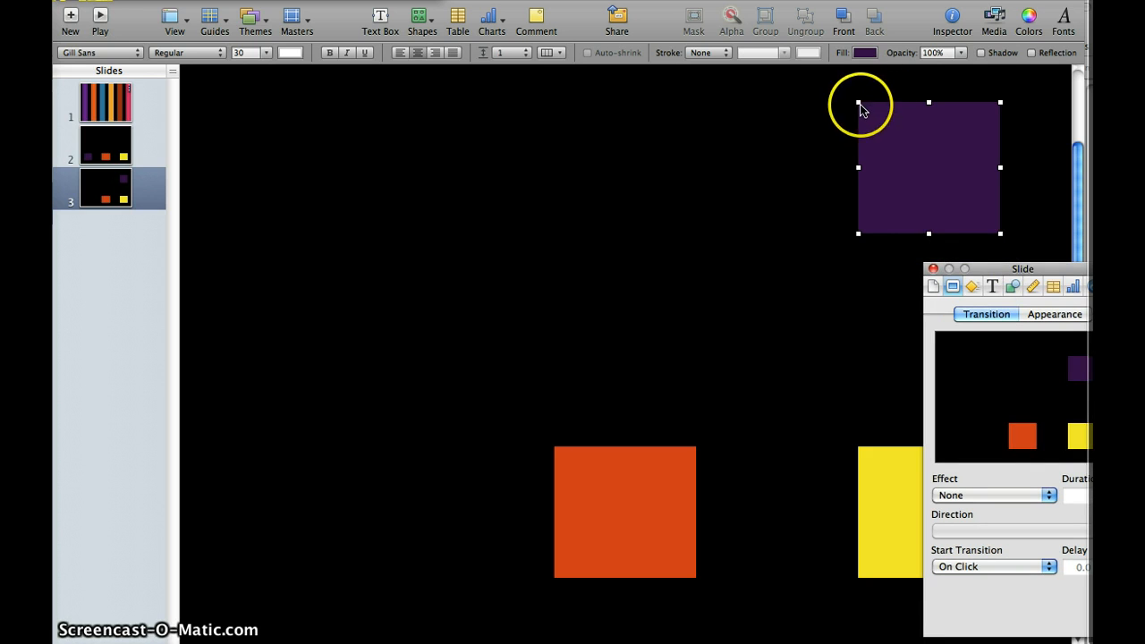
drag(860, 103, 945, 186)
drag(904, 490, 598, 192)
drag(555, 144, 656, 214)
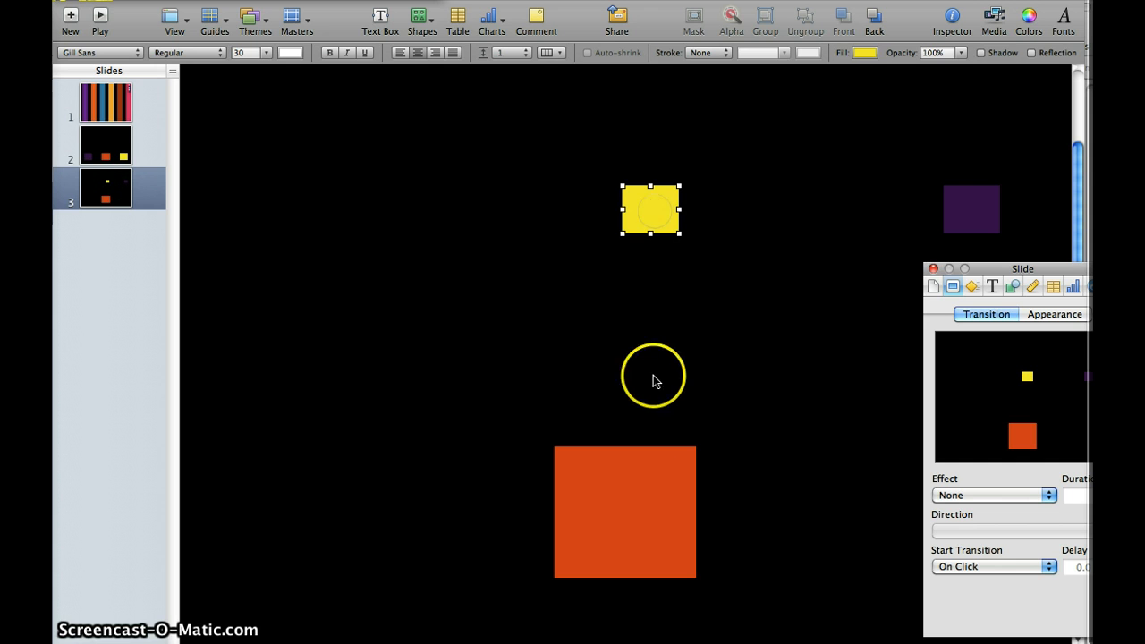
drag(629, 471, 347, 176)
drag(396, 135, 329, 198)
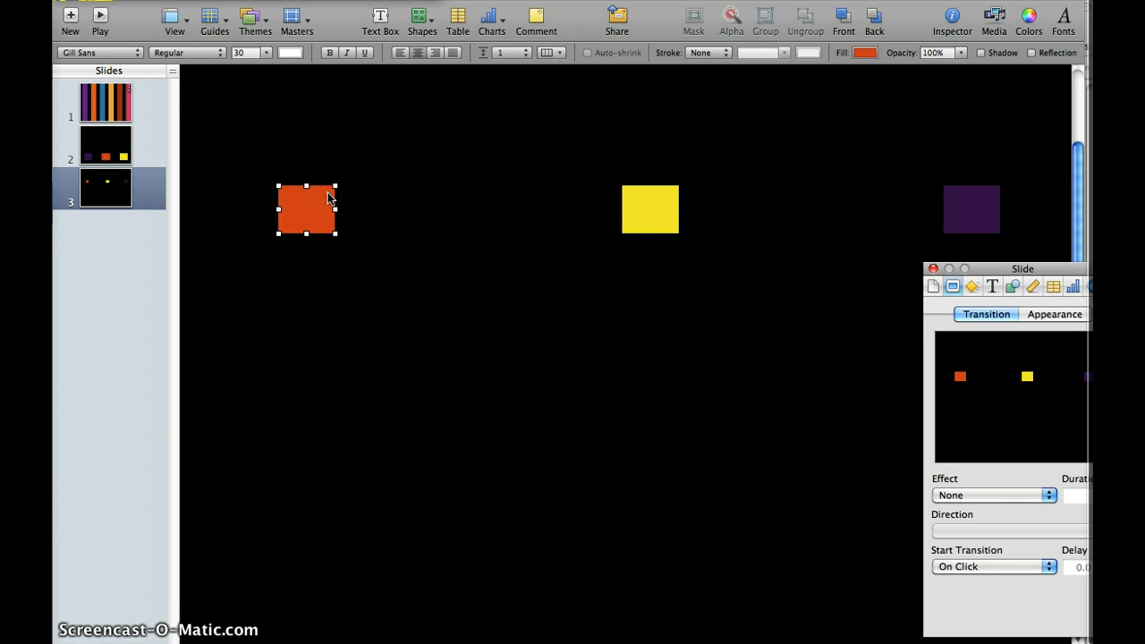
Step: Apply the Magic Move transition effect to slide 2 and make it start automatically
drag(993, 264, 893, 260)
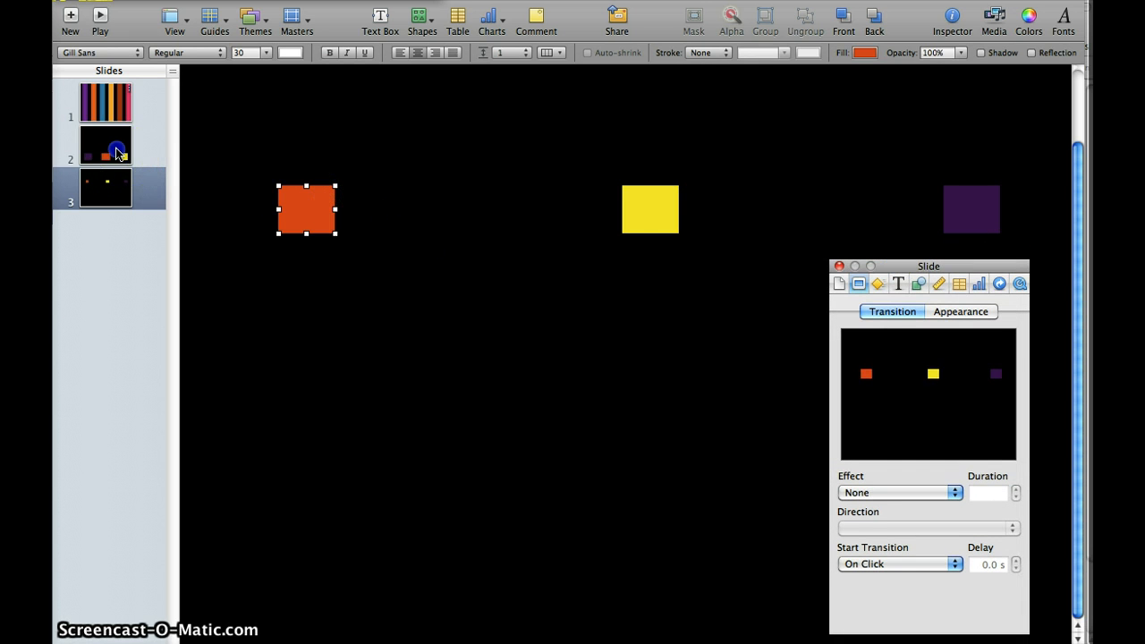
click(117, 153)
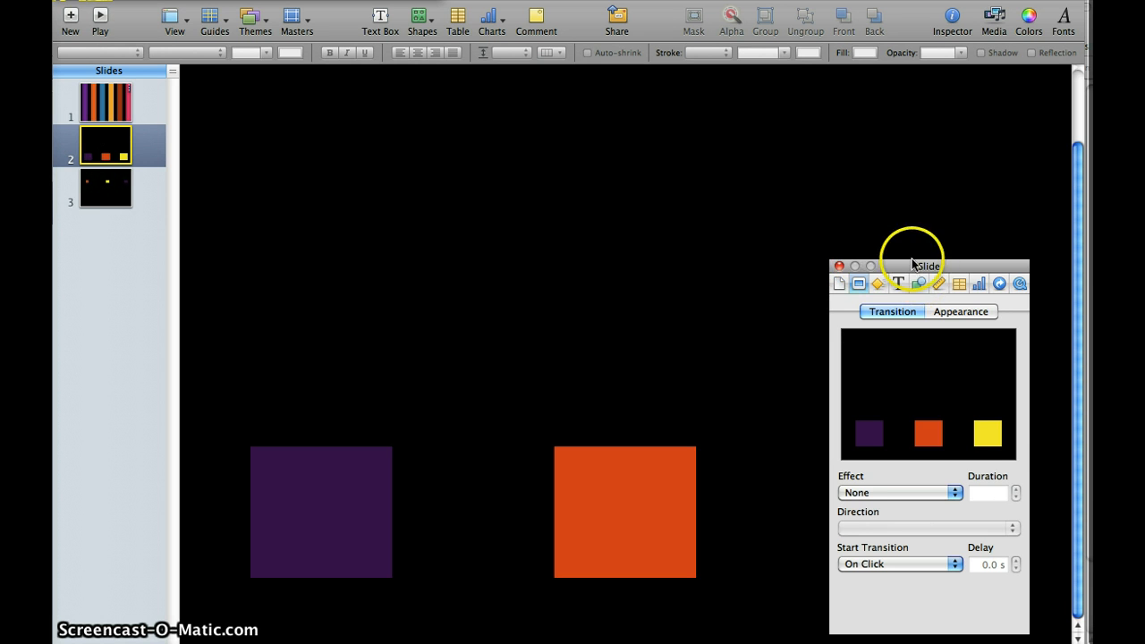
drag(913, 266, 906, 138)
click(879, 182)
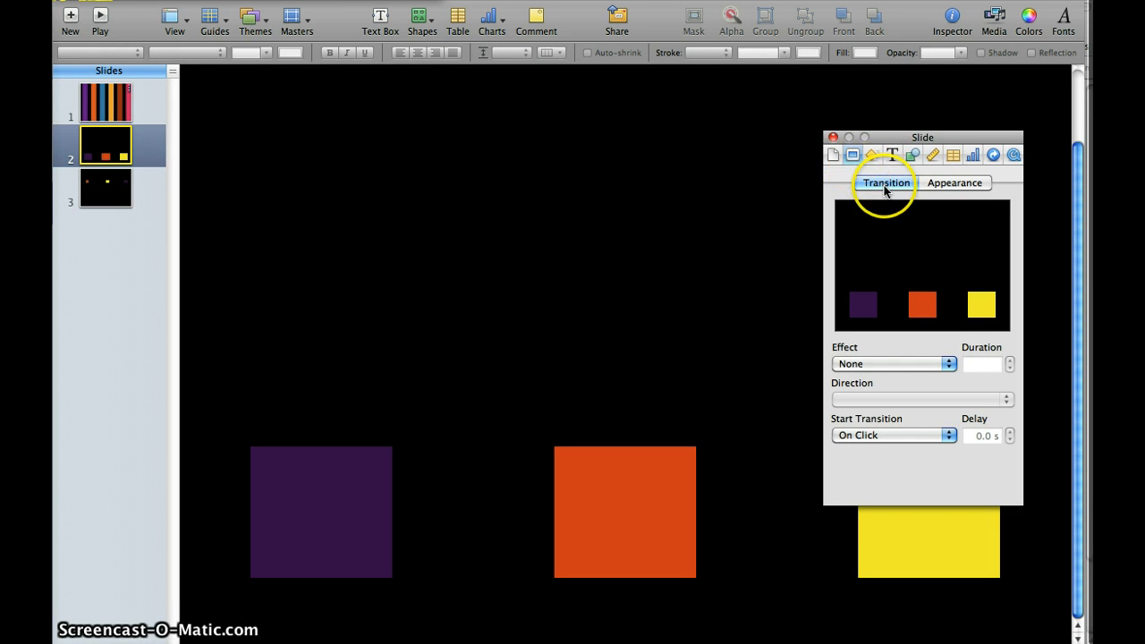
click(859, 364)
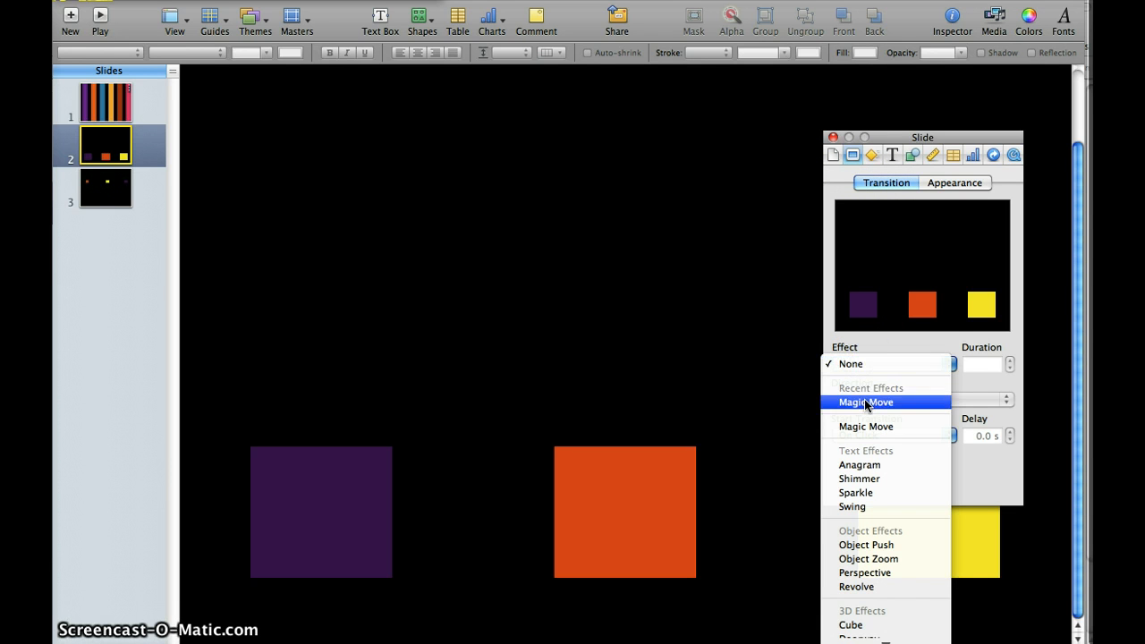
click(865, 403)
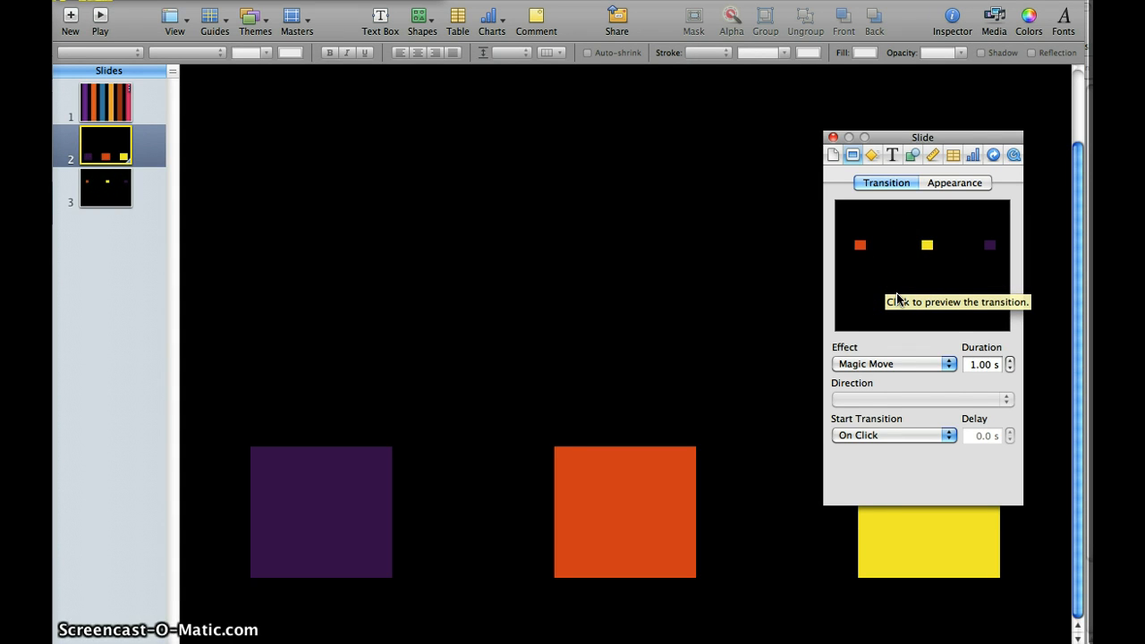
click(891, 437)
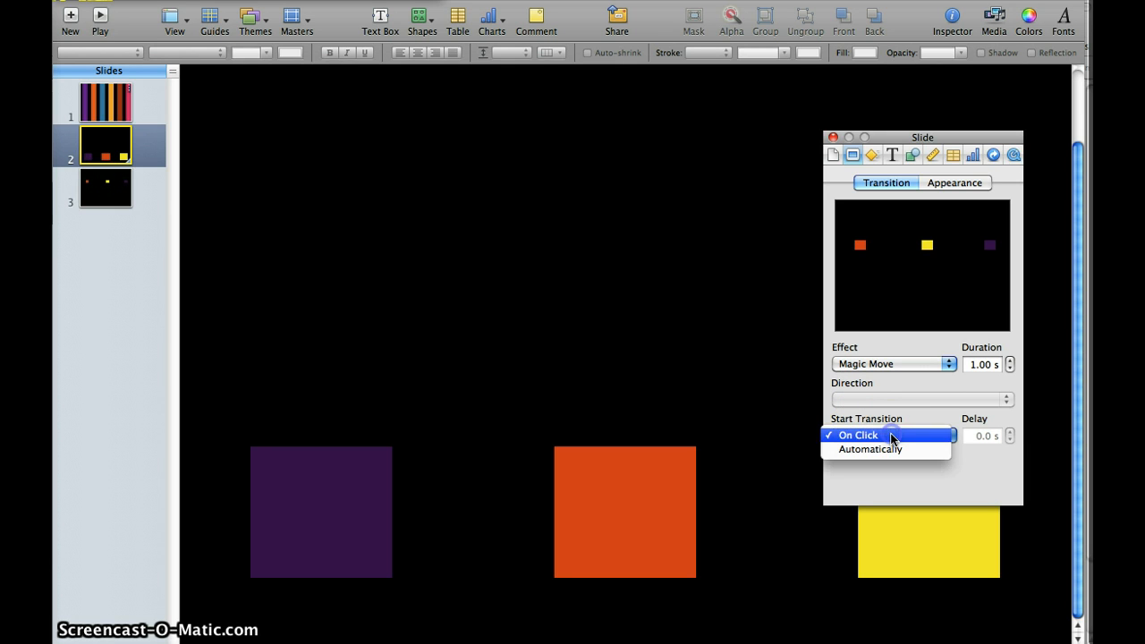
click(895, 451)
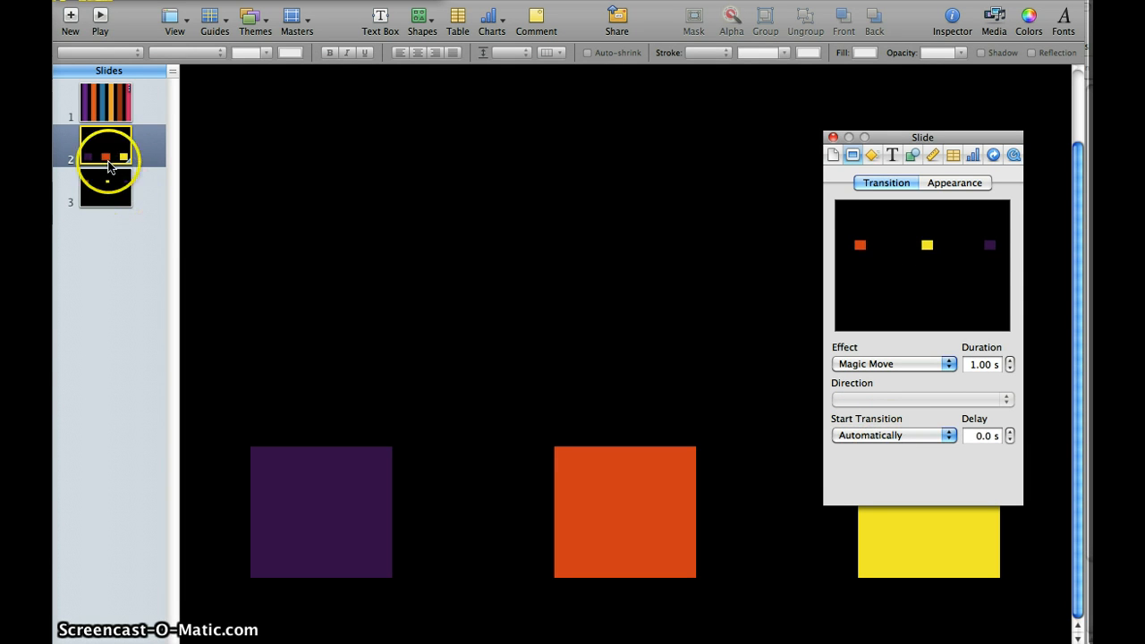
Step: Set the transition of slide 1, the colored bars, to start automatically
click(104, 106)
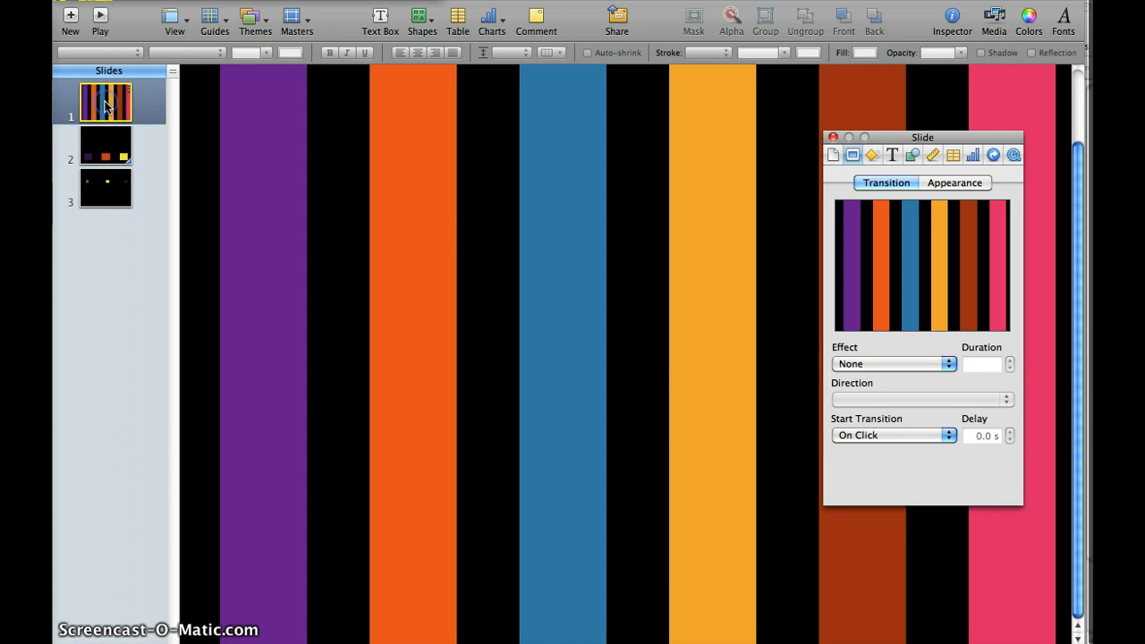
click(876, 435)
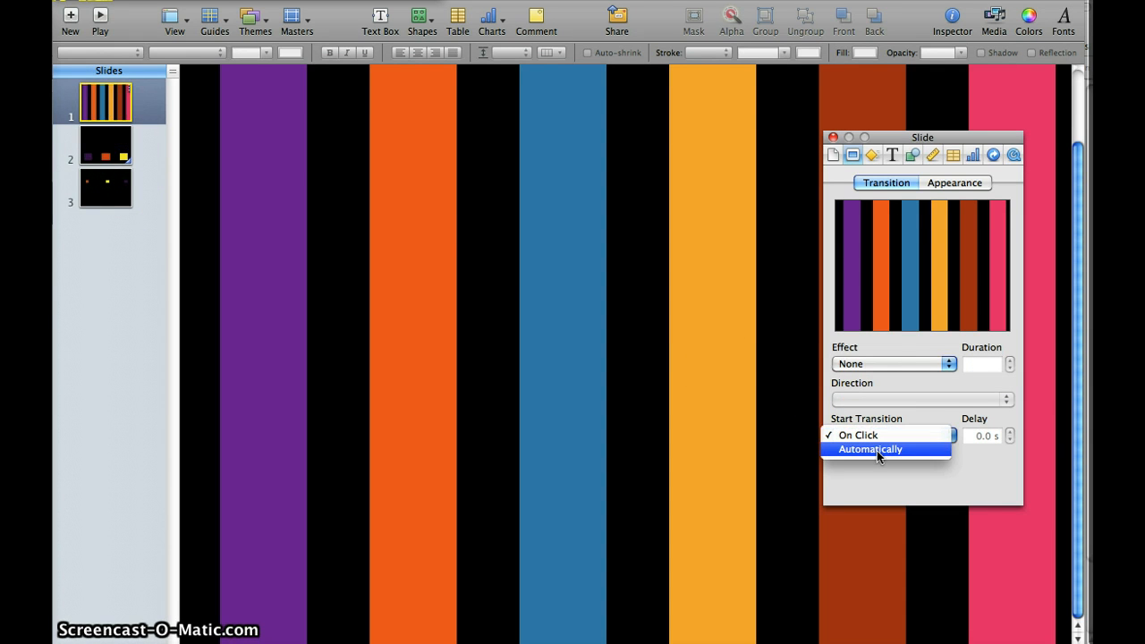
click(877, 451)
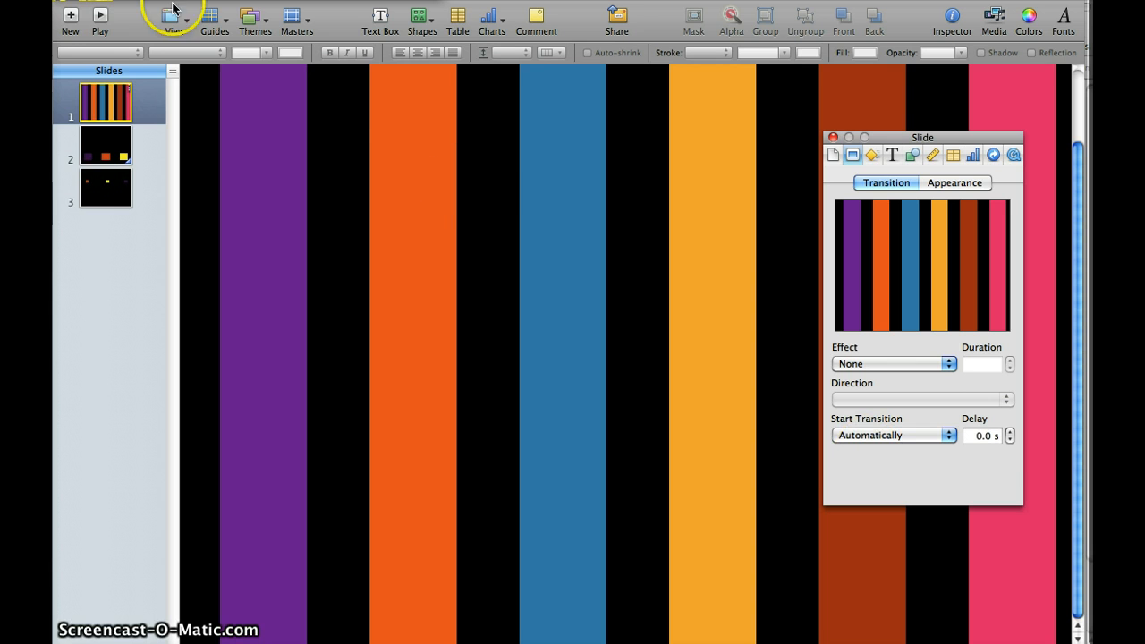
Step: Play the slideshow from slide 1 through slide 3 to review the animations, and exit it
click(99, 18)
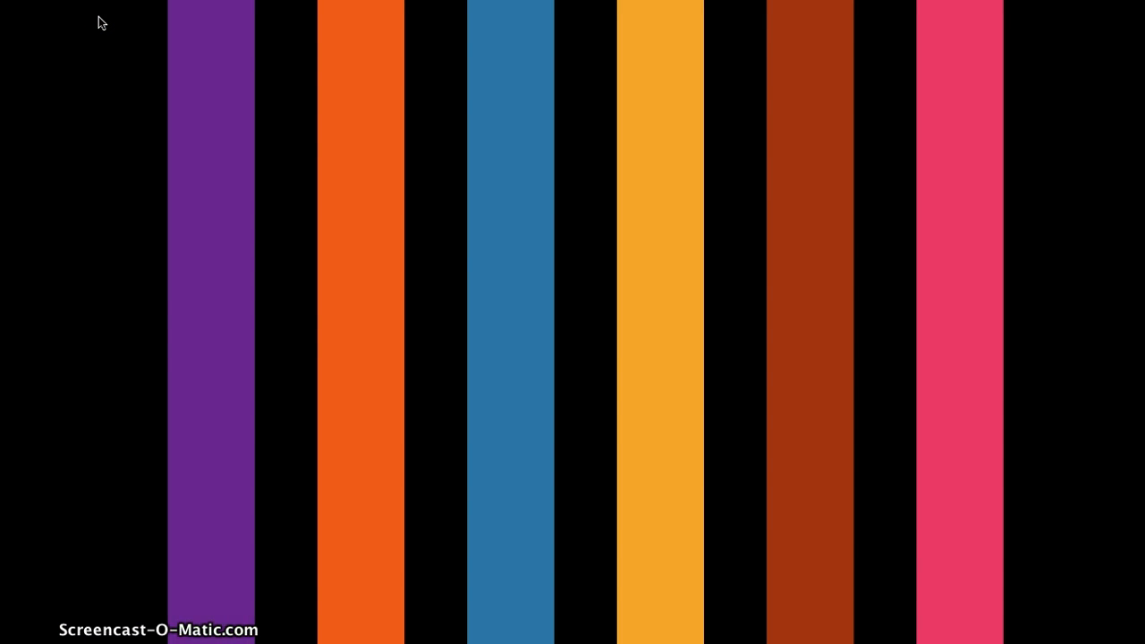
click(98, 16)
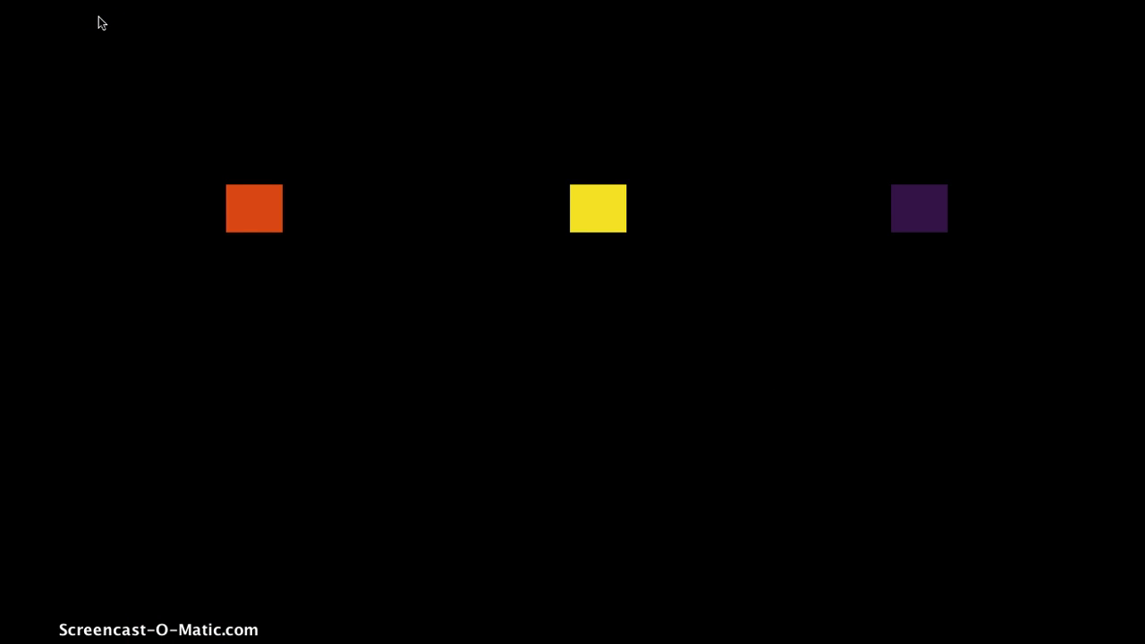
key(Escape)
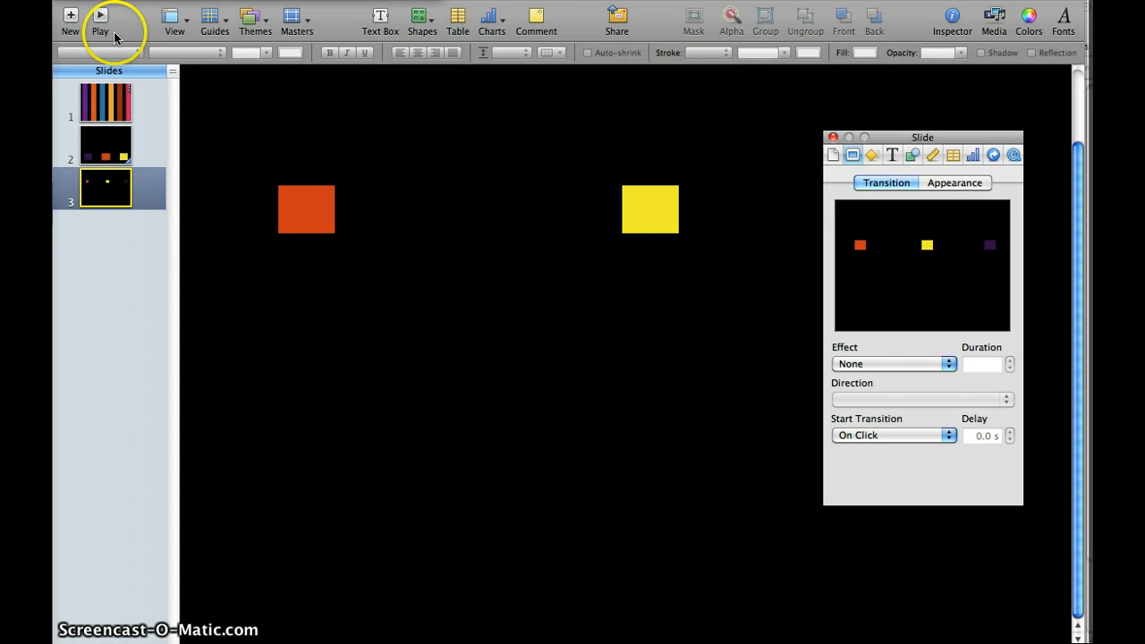